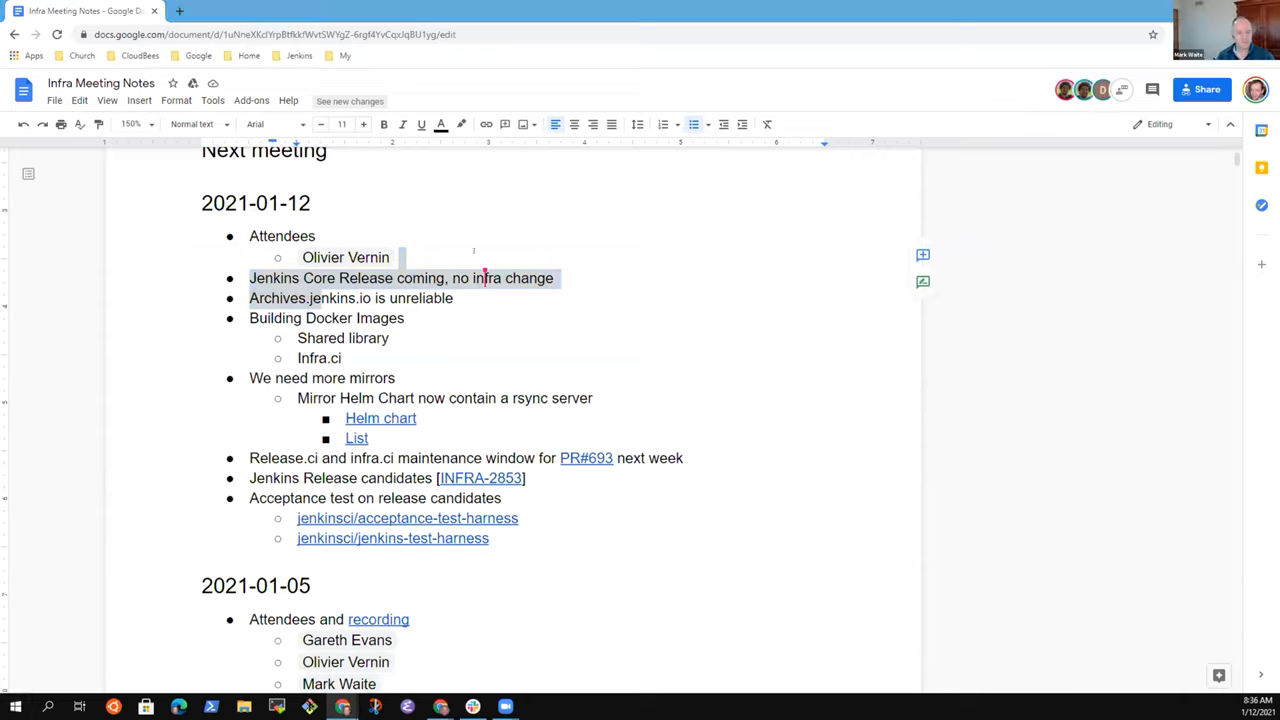
Step: List four additional attendee names as new entries under the first attendee, correcting typos
click(485, 297)
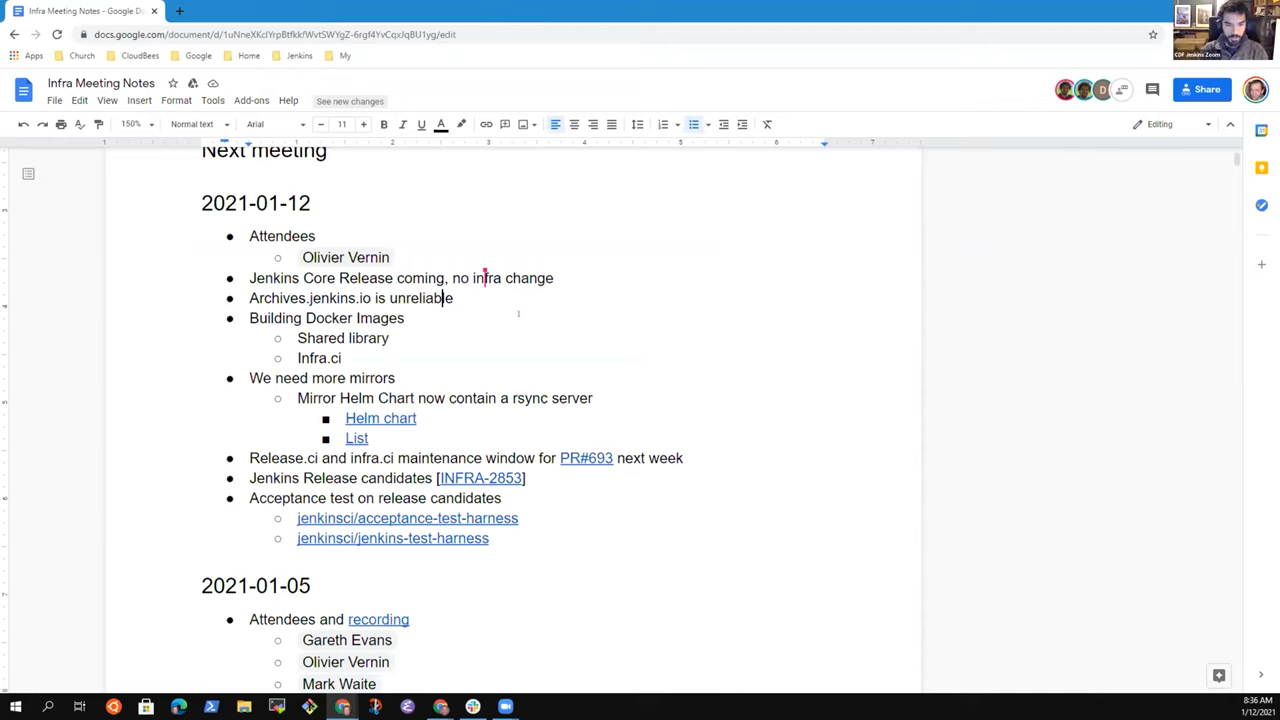
key(End)
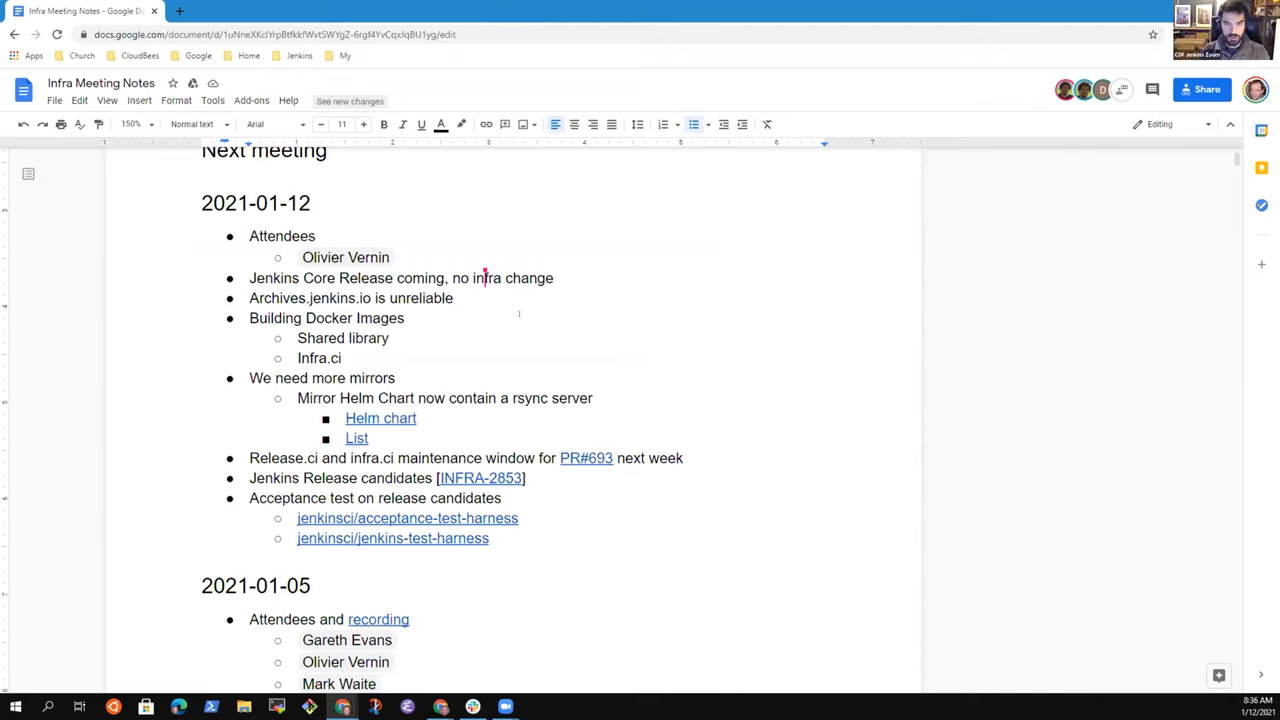
key(Home)
key(Return)
text(Mzrk)
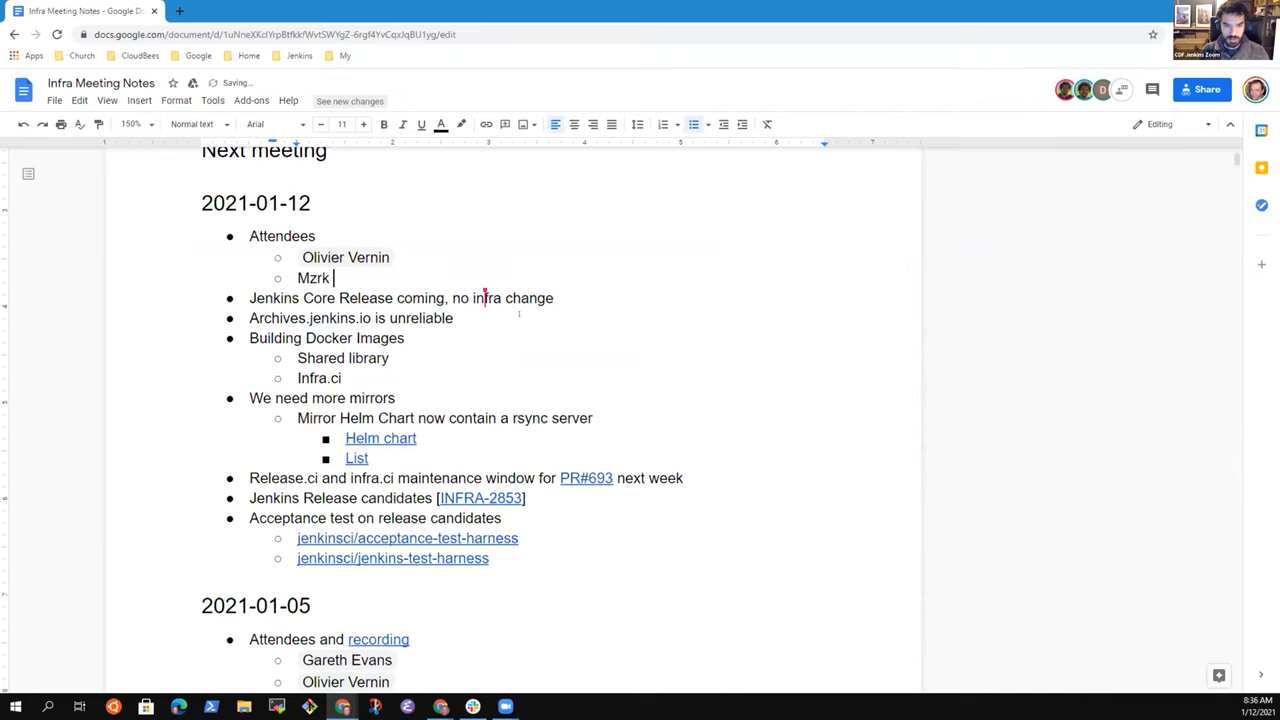
key(BackSpace)
key(BackSpace)
key(BackSpace)
text(ark Waite)
key(Return)
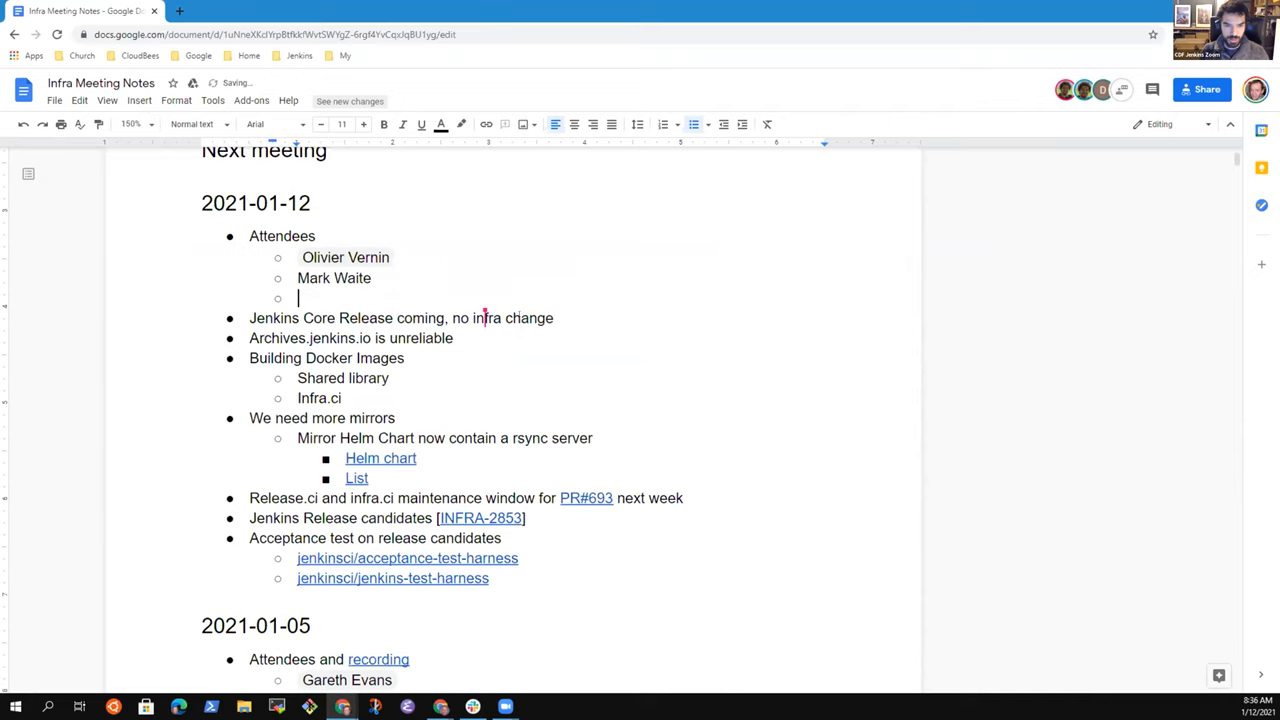
text(Dame)
key(BackSpace)
text(ioebn)
key(BackSpace)
key(BackSpace)
key(BackSpace)
text(en Duporta)
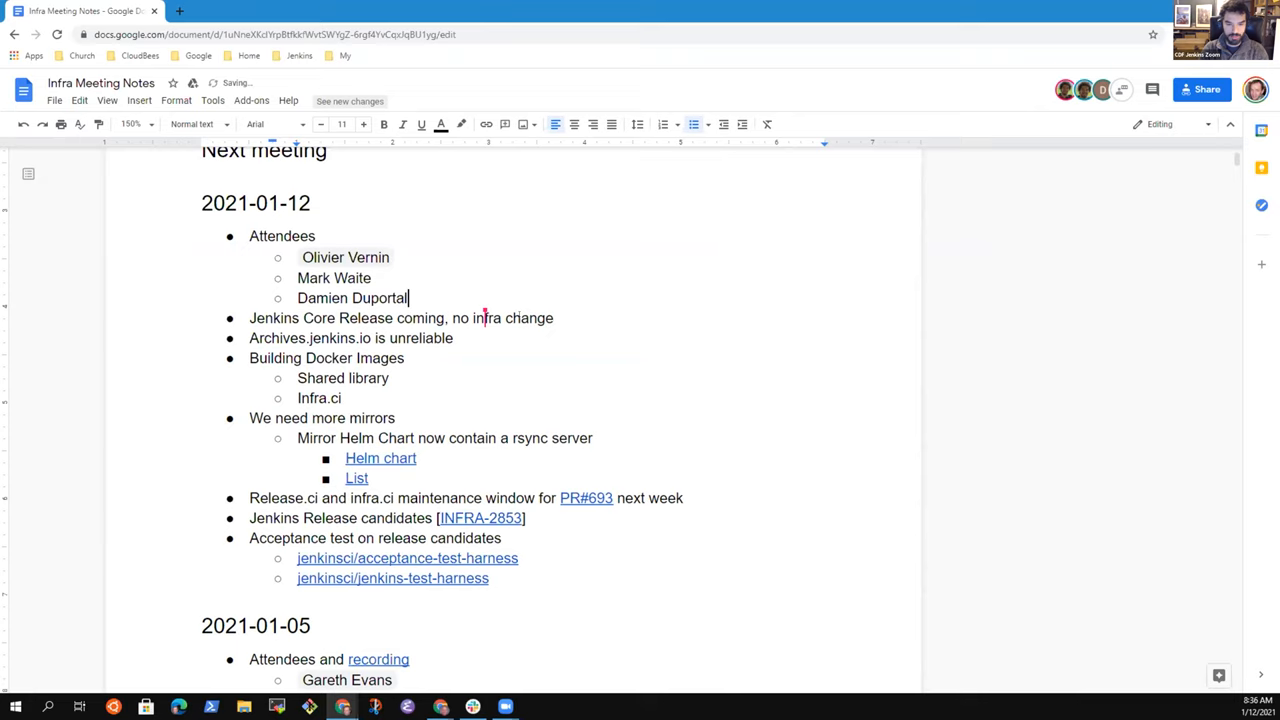
text(l)
key(Return)
text(Gareth Evans)
key(Return)
text(Tim Jacomb)
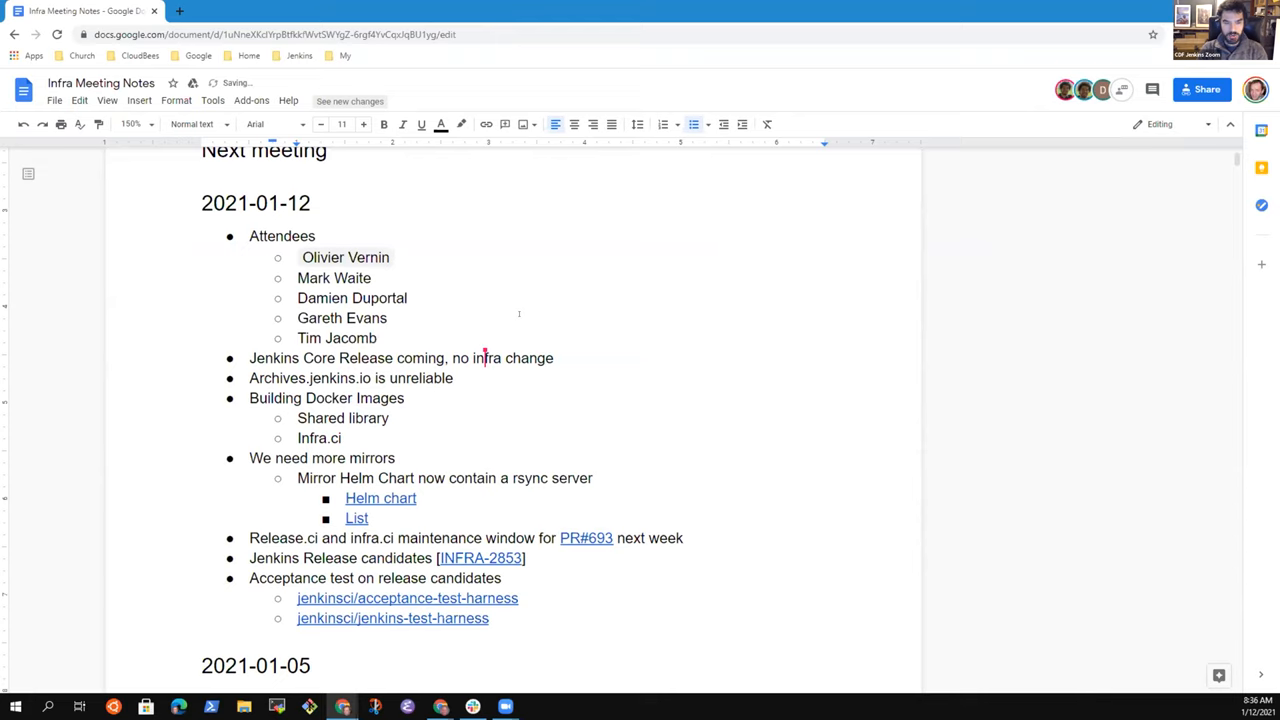
Step: Add sub-points 'Offline, needs investigation' and the monitoring check that depends on that host
key(Down)
key(Return)
key(Tab)
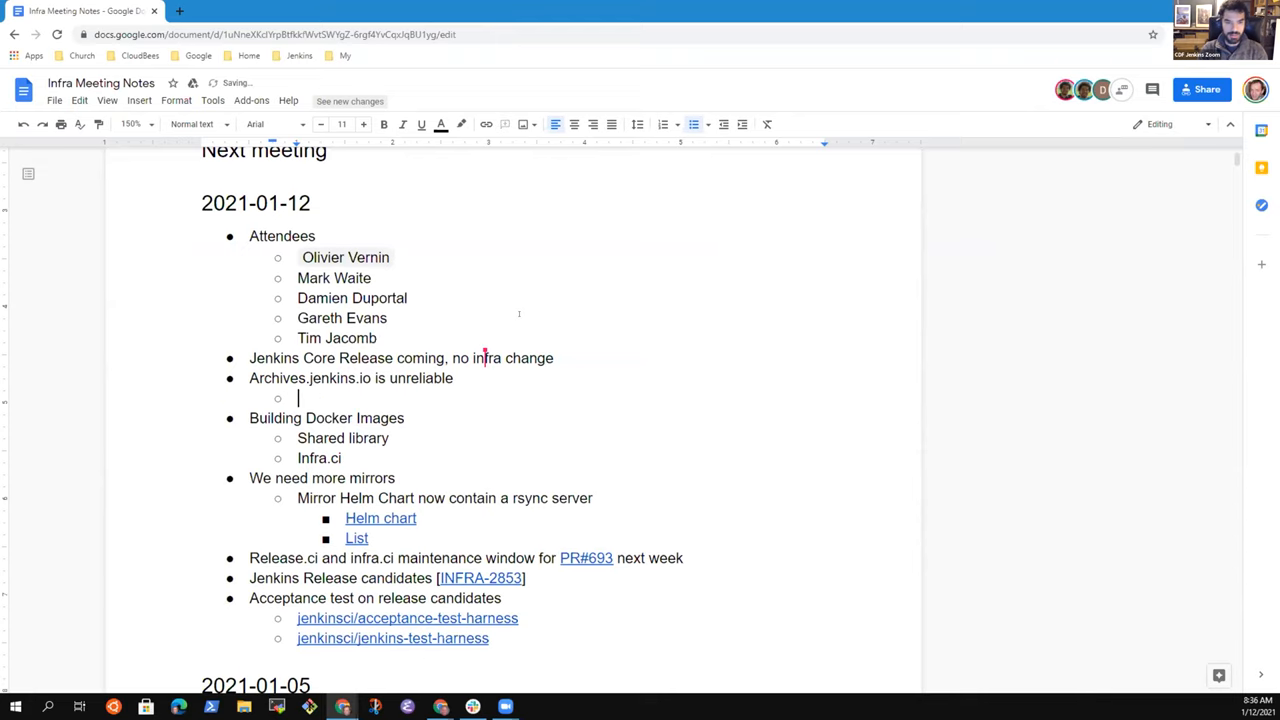
text(Offline)
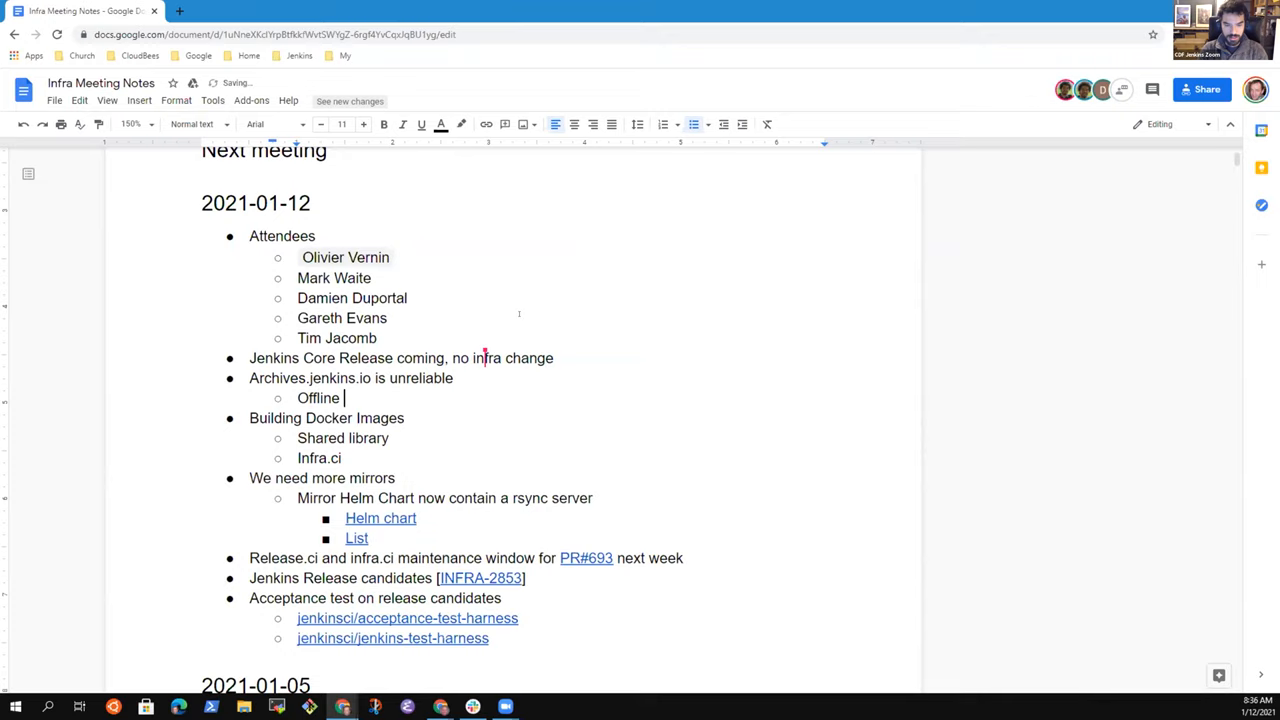
text(, nmee)
key(BackSpace)
key(BackSpace)
key(BackSpace)
text(needs investigation)
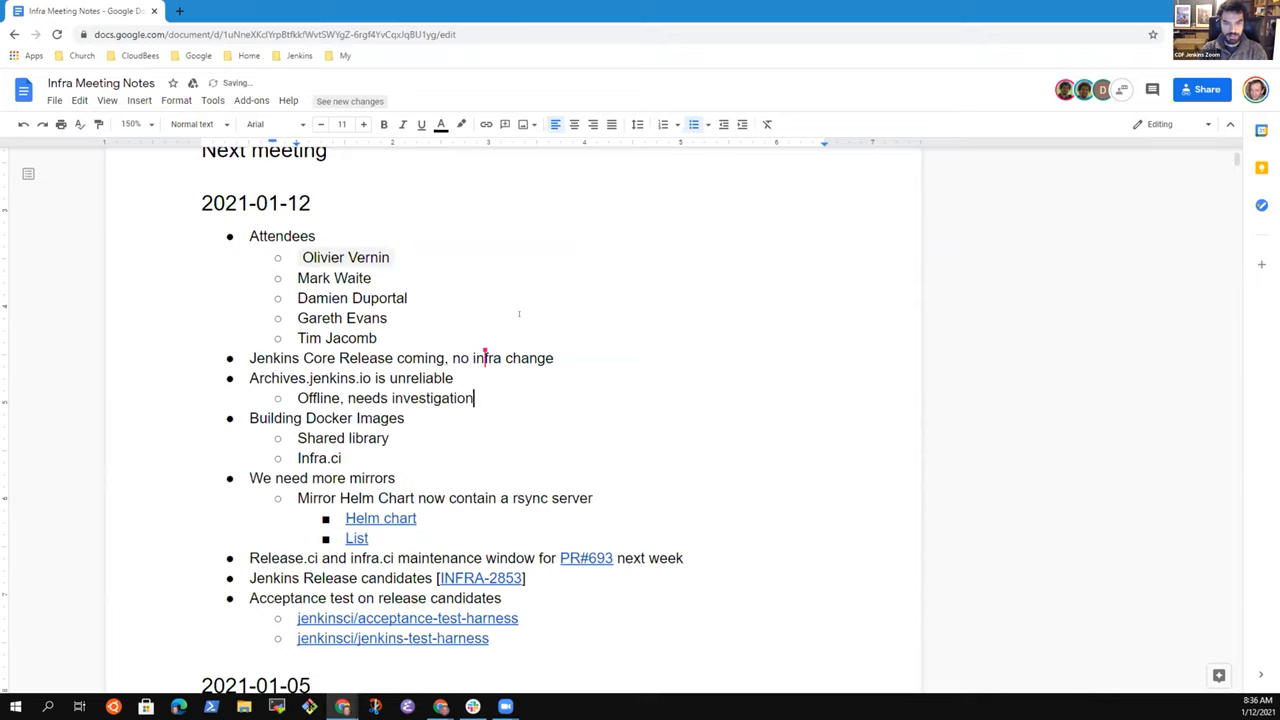
key(Return)
text(Docker)
key(BackSpace)
key(BackSpace)
key(BackSpace)
text(Monitoring check for package downloads defpends)
key(BackSpace)
key(BackSpace)
key(BackSpace)
text(depends on that )
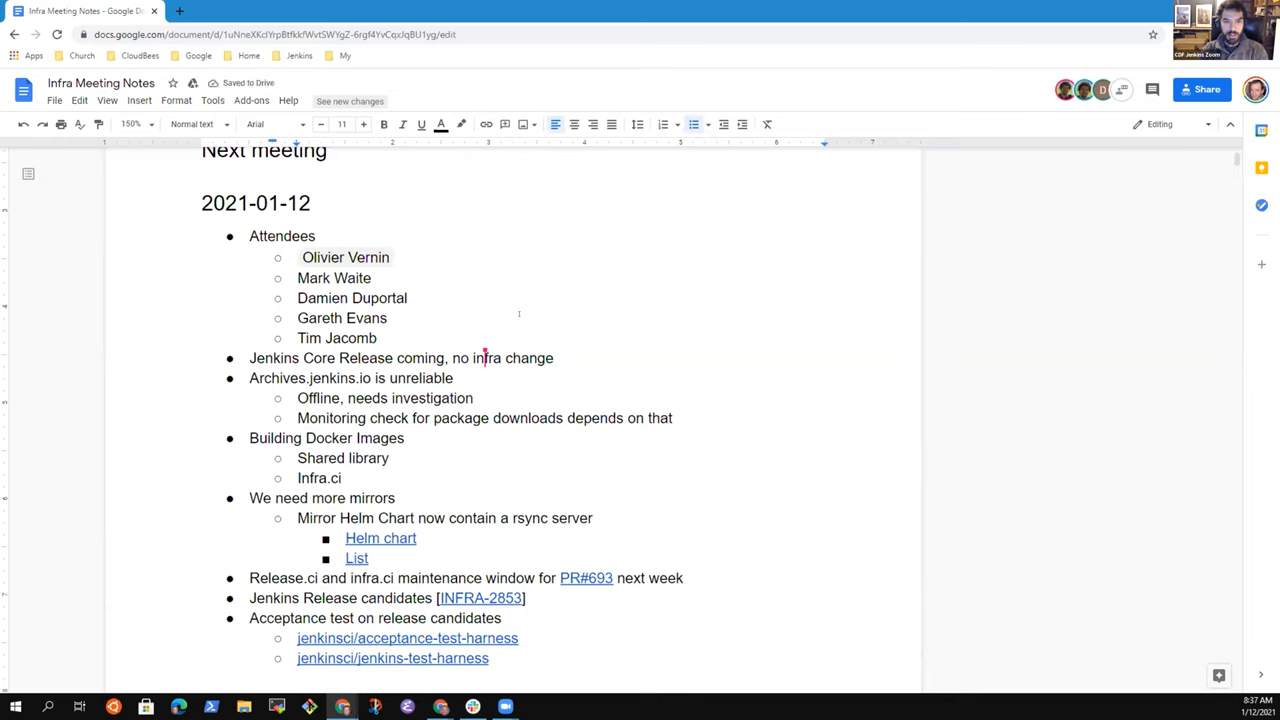
text(host)
Step: Add the 'Monitoring other locations' sub-point under Archives.jenkins.io
key(Return)
text(Using)
key(BackSpace)
key(BackSpace)
key(BackSpace)
text(Monitoring other loction)
key(BackSpace)
key(BackSpace)
key(BackSpace)
text(ations)
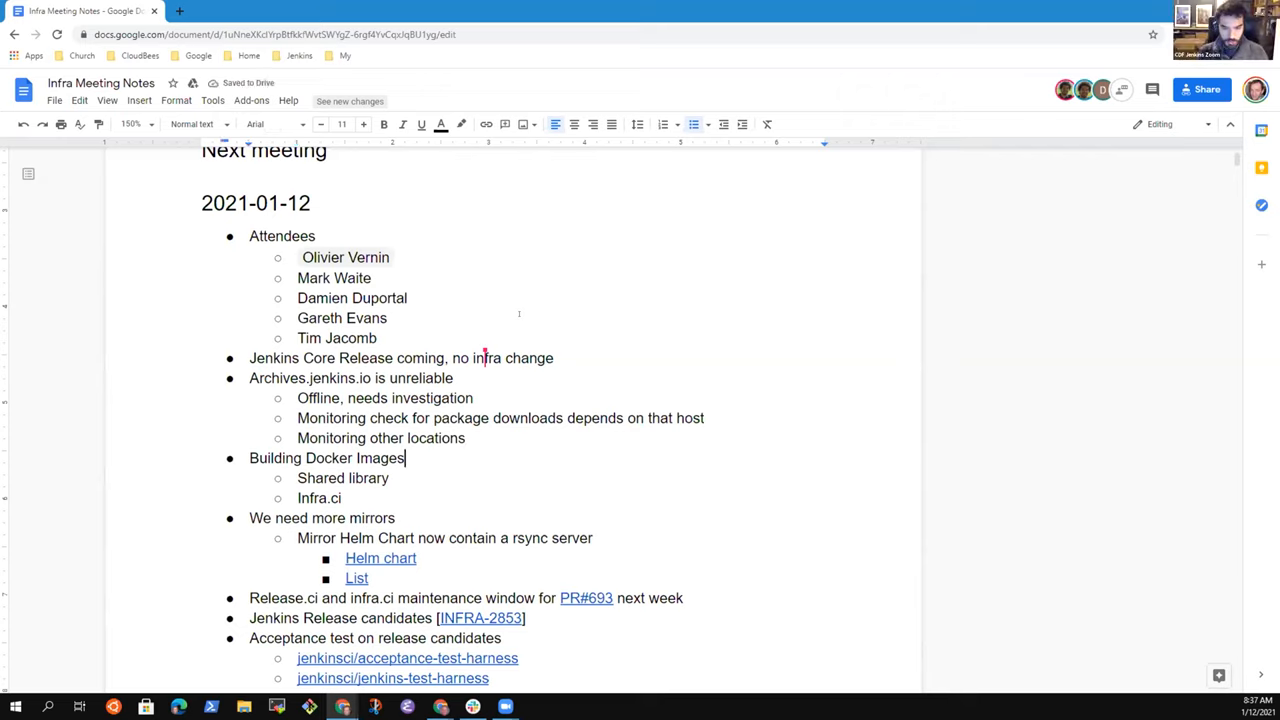
key(shift+Home)
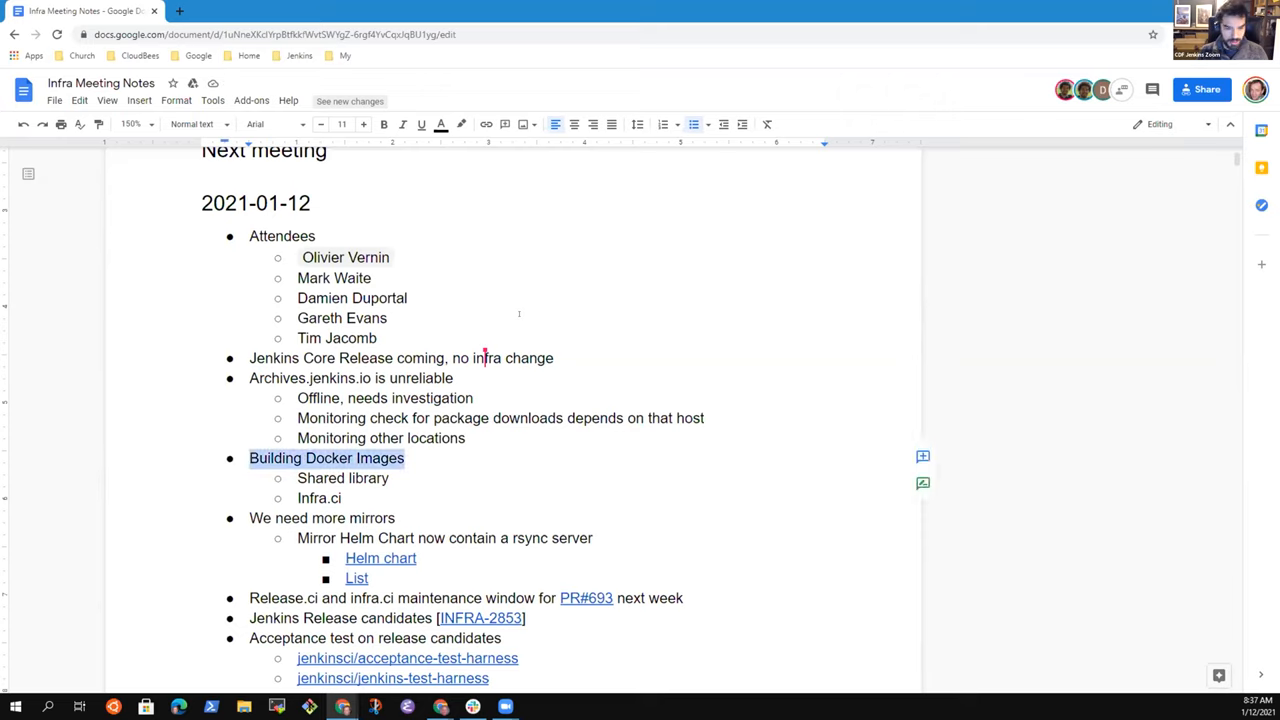
Step: Move the caret to the end of 'Monitoring other locations', ready for a new sub-point
key(Down)
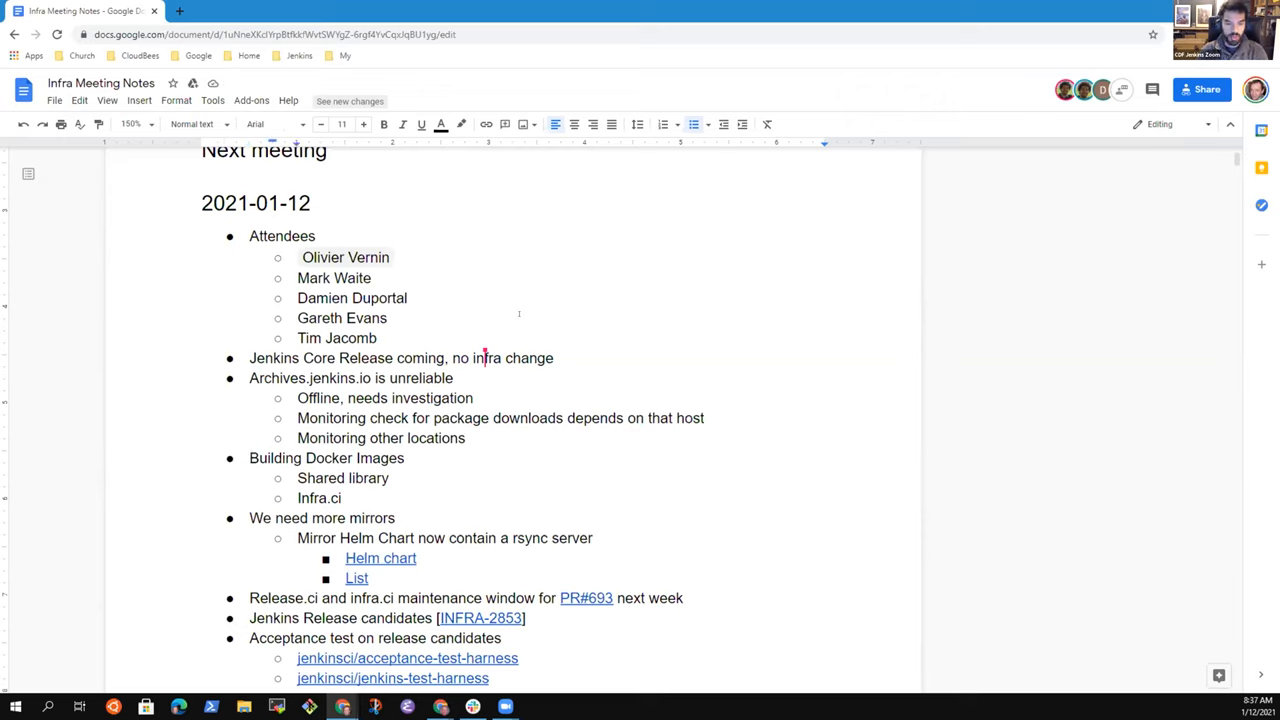
key(Up)
key(Up)
key(Up)
key(Up)
key(shift+Home)
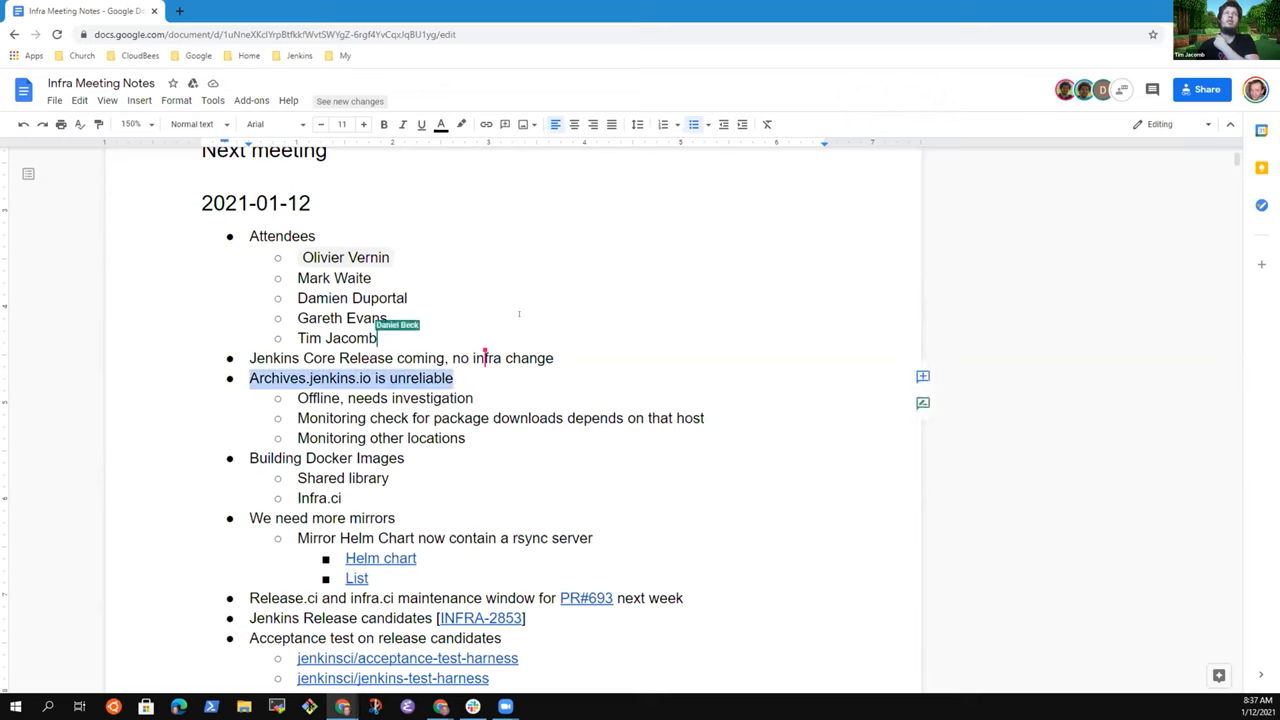
key(Down)
key(Down)
key(Down)
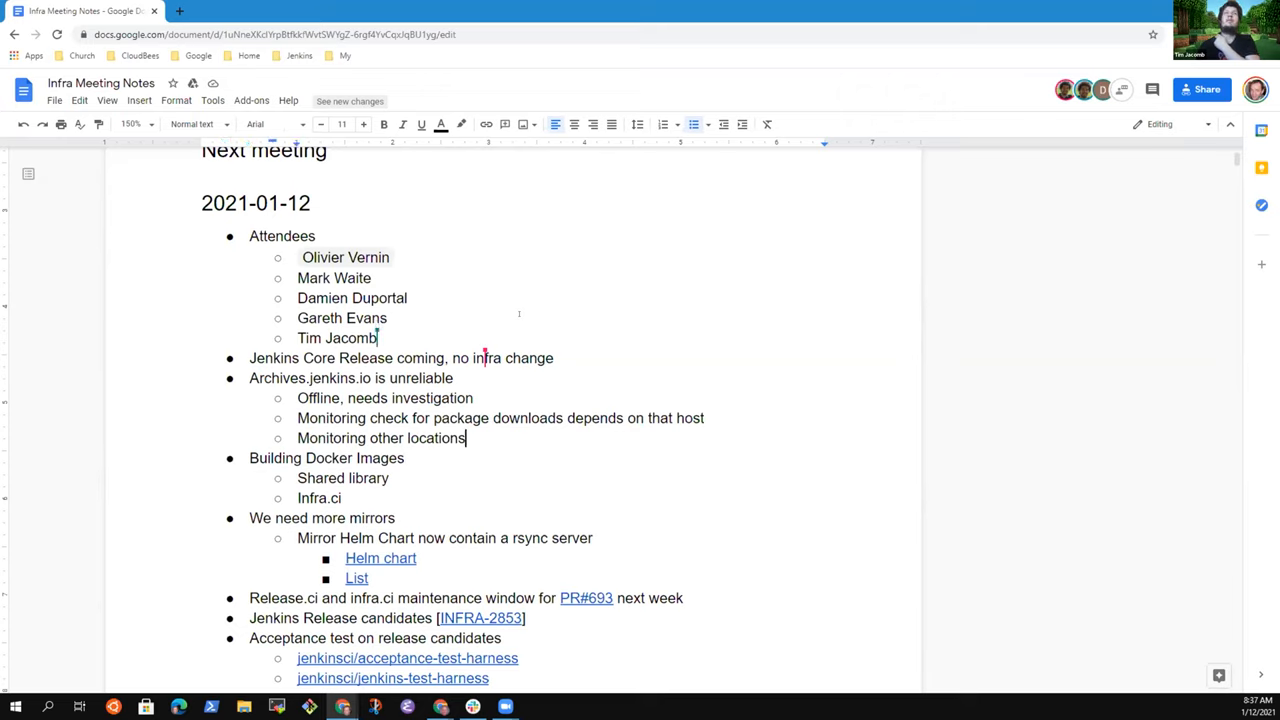
key(End)
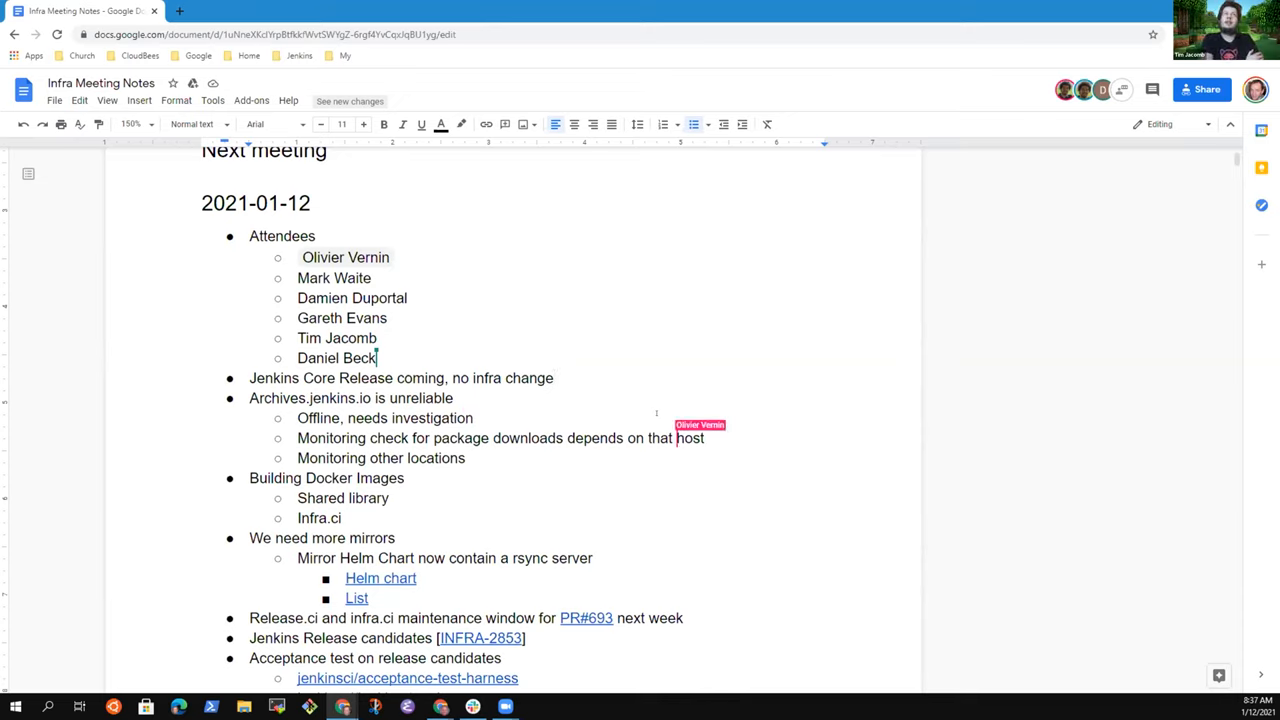
Step: Add the risk that the 2.275 and 2.263.2 release pipeline won't upload to archives
key(Return)
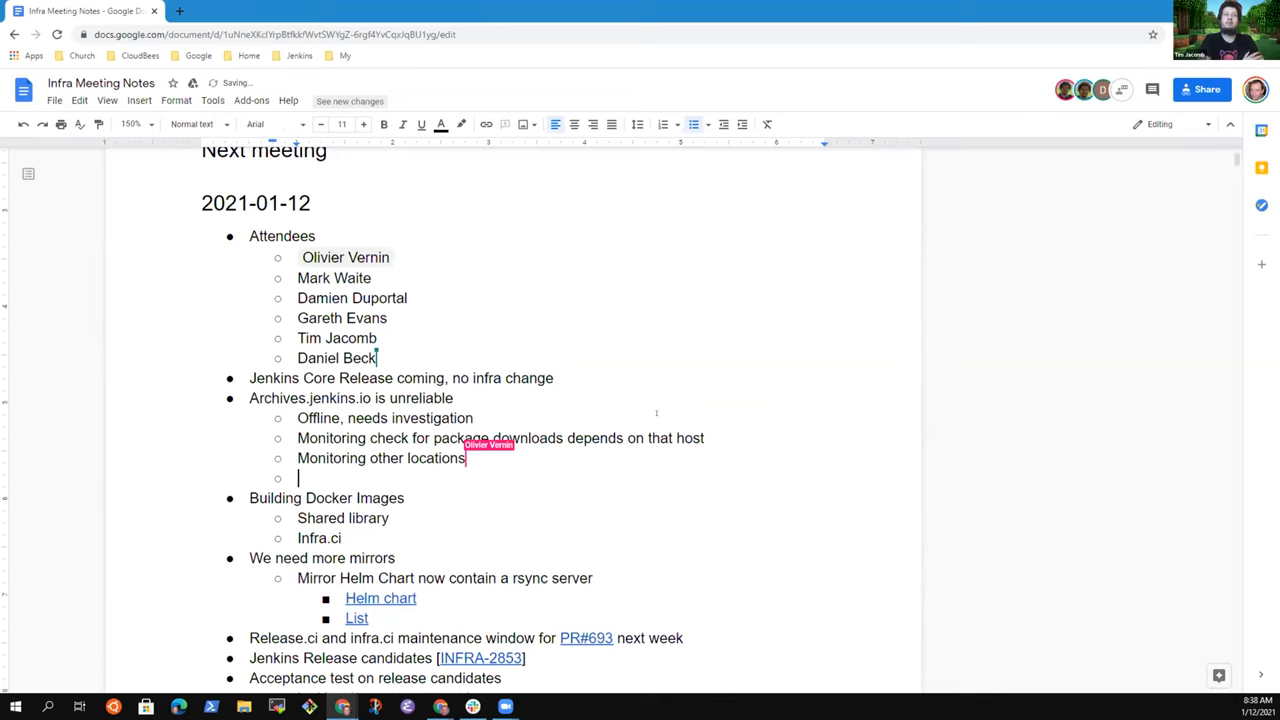
text(Risk that )
text(the 2.275)
text( and 2.263.2)
text( release p)
text(ipeline w)
text(on't be able to )
text(upload to )
text(d)
key(BackSpace)
text(archives)
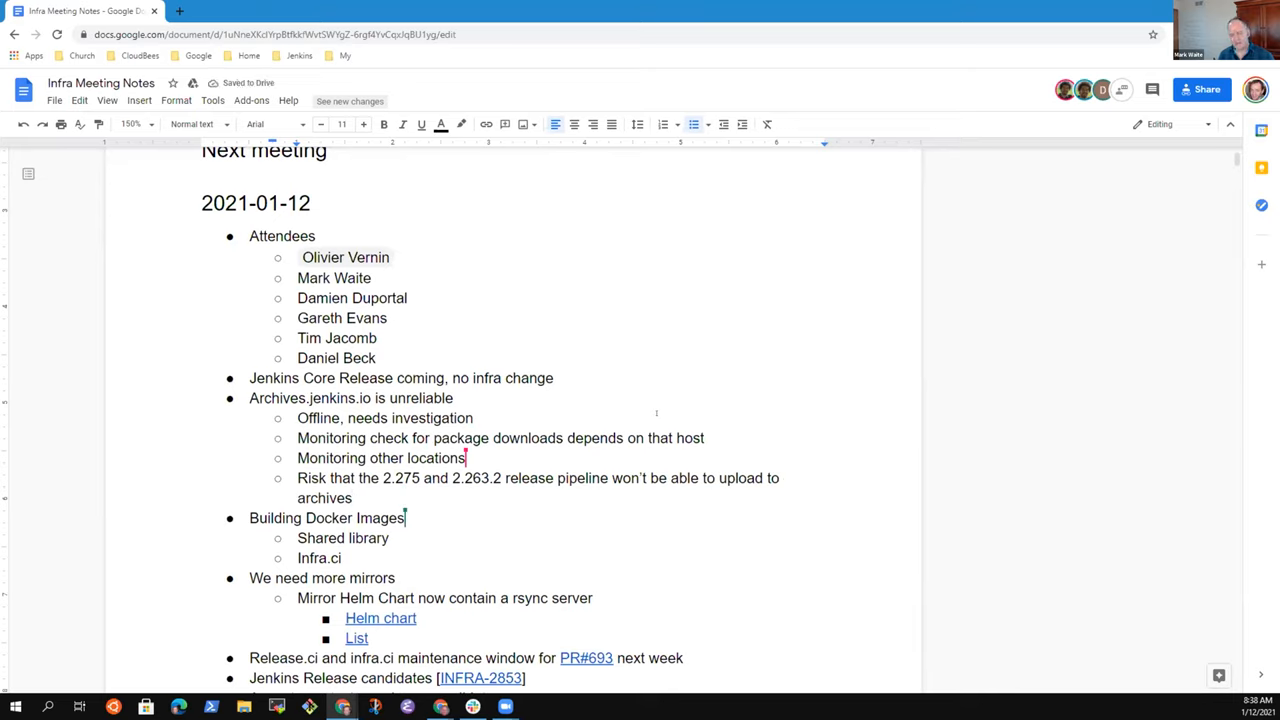
double_click(400, 478)
key(shift+Right)
key(shift+Right)
key(shift+Right)
key(shift+Right)
key(shift+Right)
key(shift+Right)
key(shift+Right)
key(shift+Right)
key(shift+Right)
key(shift+Right)
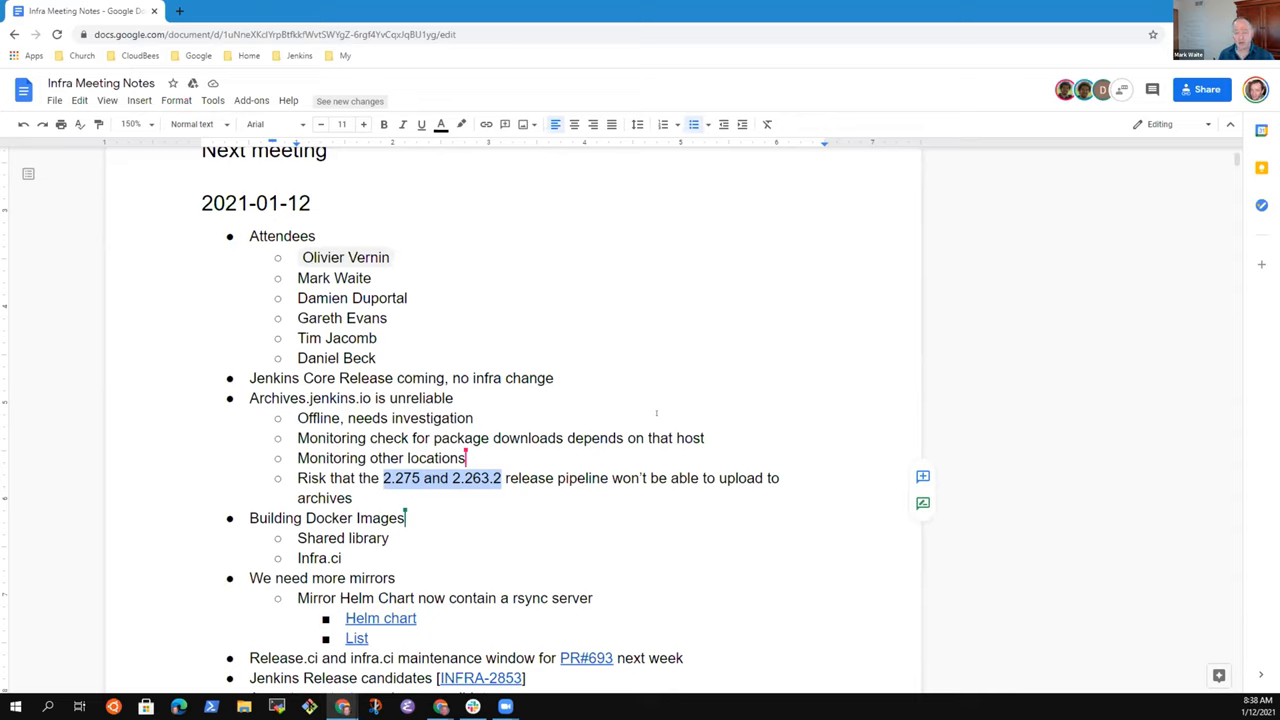
key(Down)
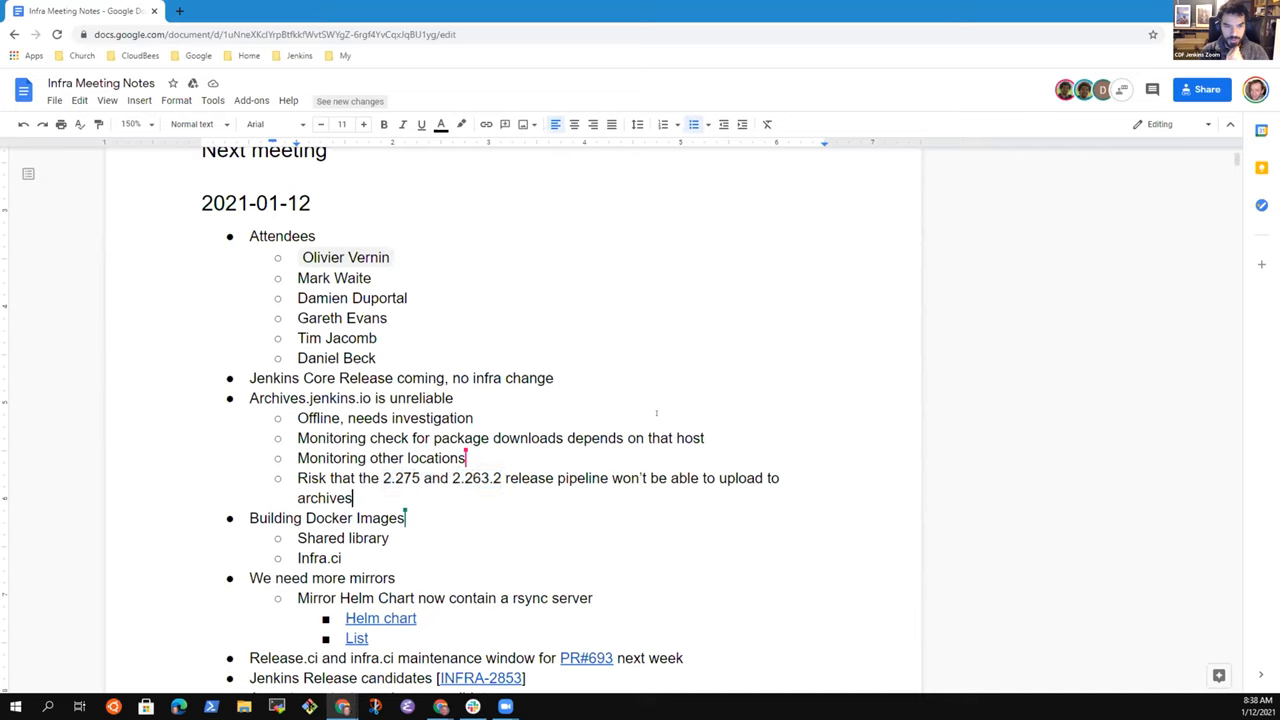
Step: Add deeper bullets on staged-release readiness and 'Alternately we disable the publish to archive.jenkins.io'
key(Return)
key(Tab)
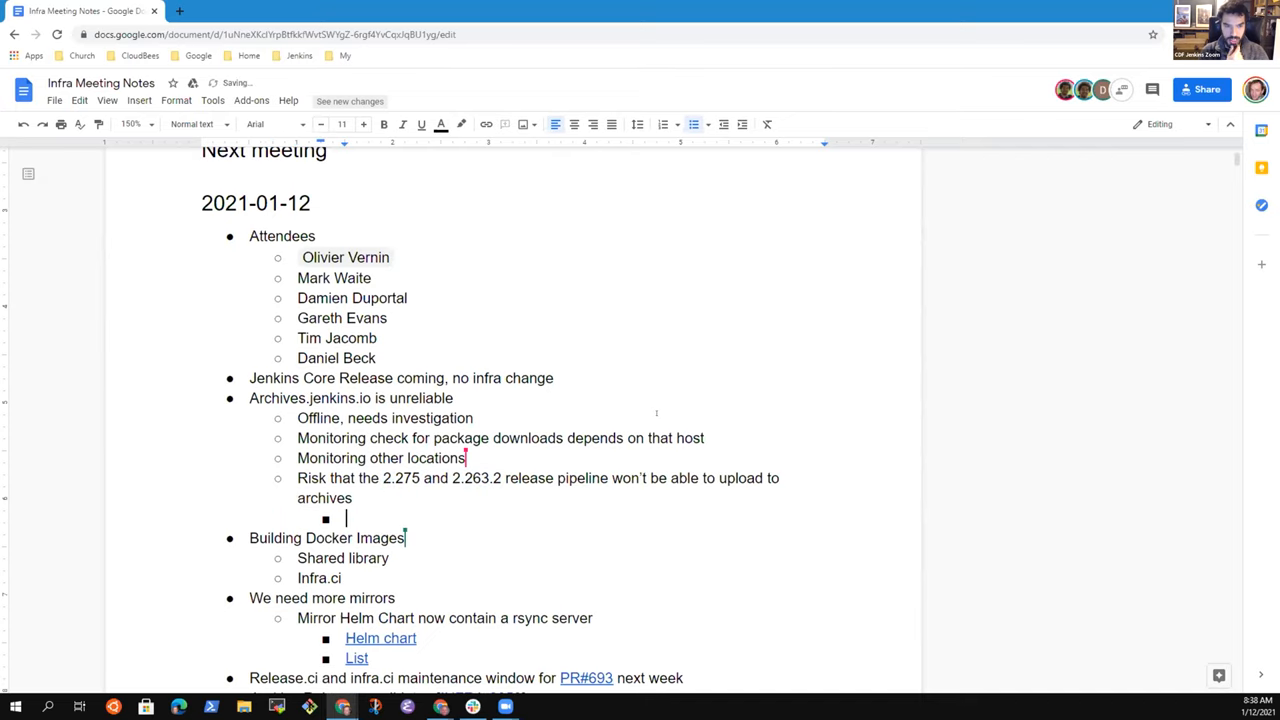
text(Staged releases, need to assure)
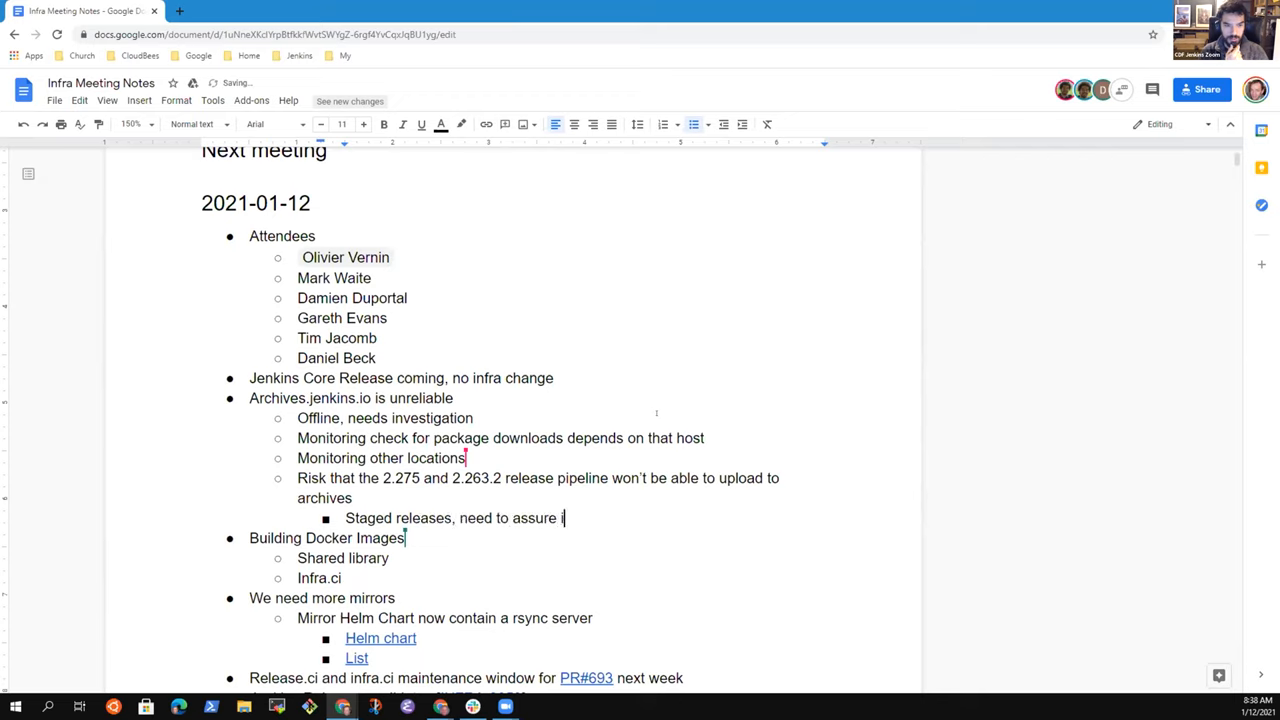
text( it is ready when we publish the release)
key(Return)
text(Alte)
key(BackSpace)
text(tera)
key(BackSpace)
text(nately we )
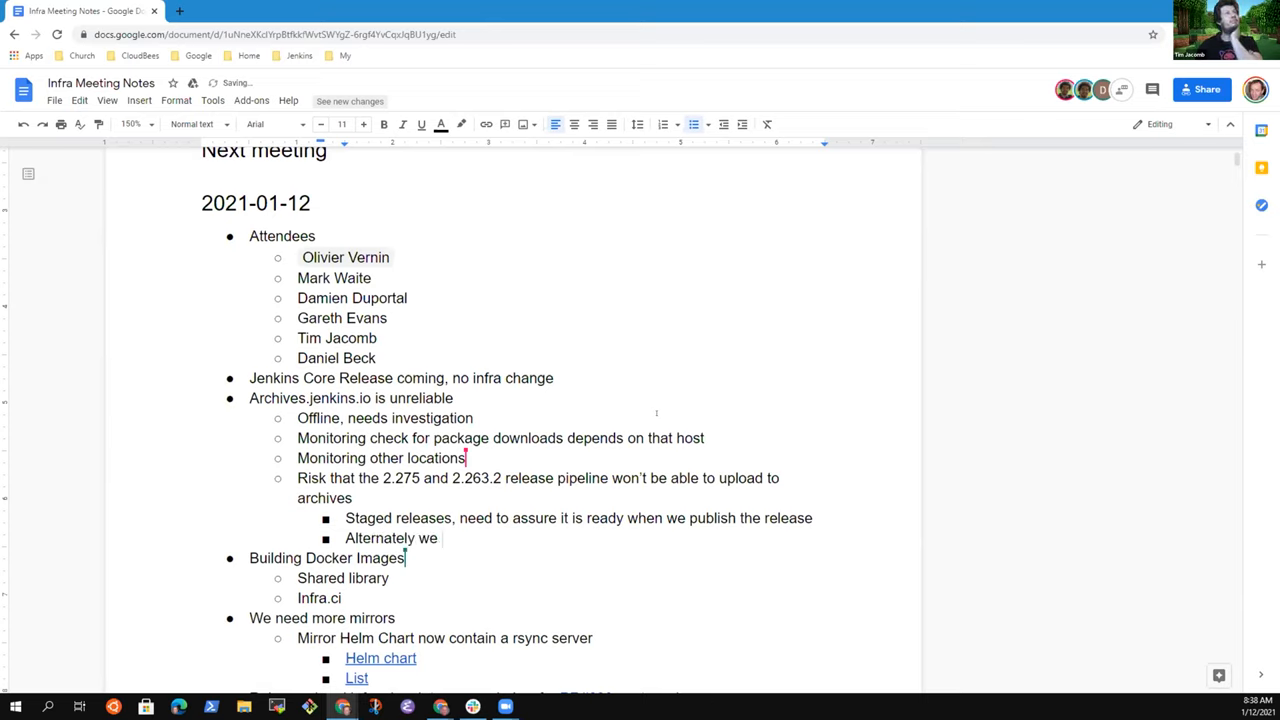
text(add)
key(BackSpace)
key(BackSpace)
key(BackSpace)
text(disable the )
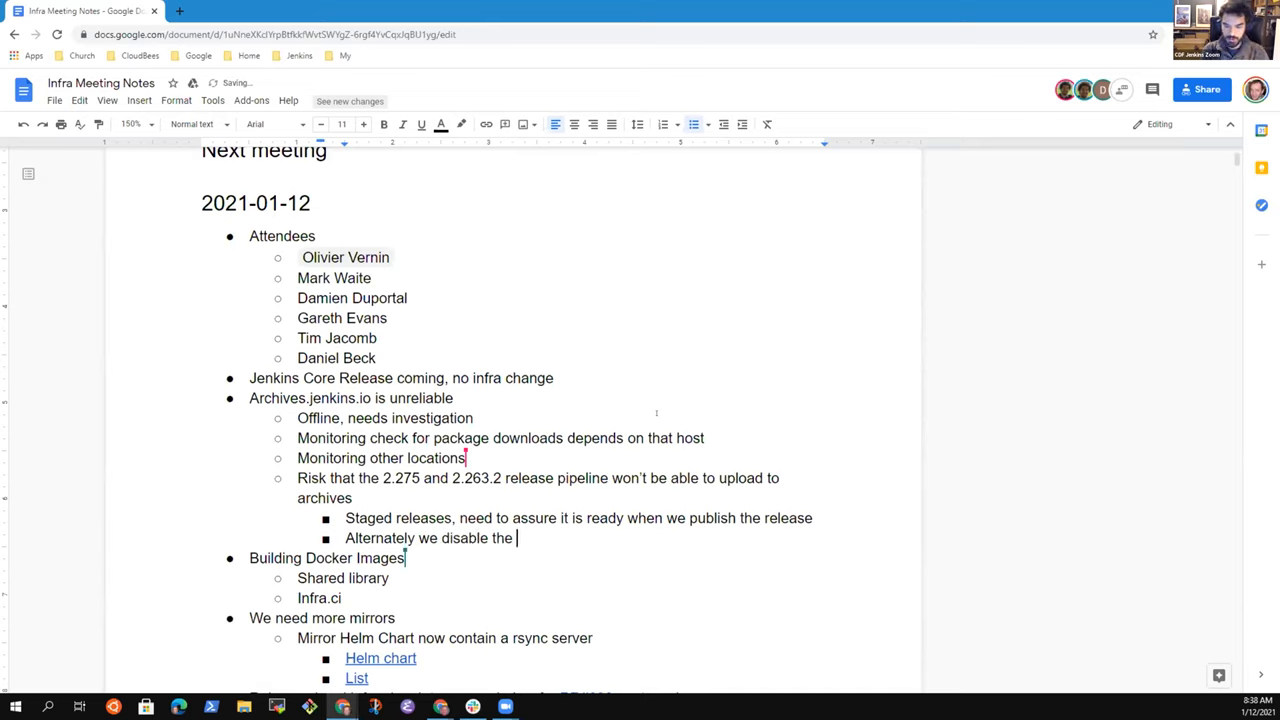
text(publish)
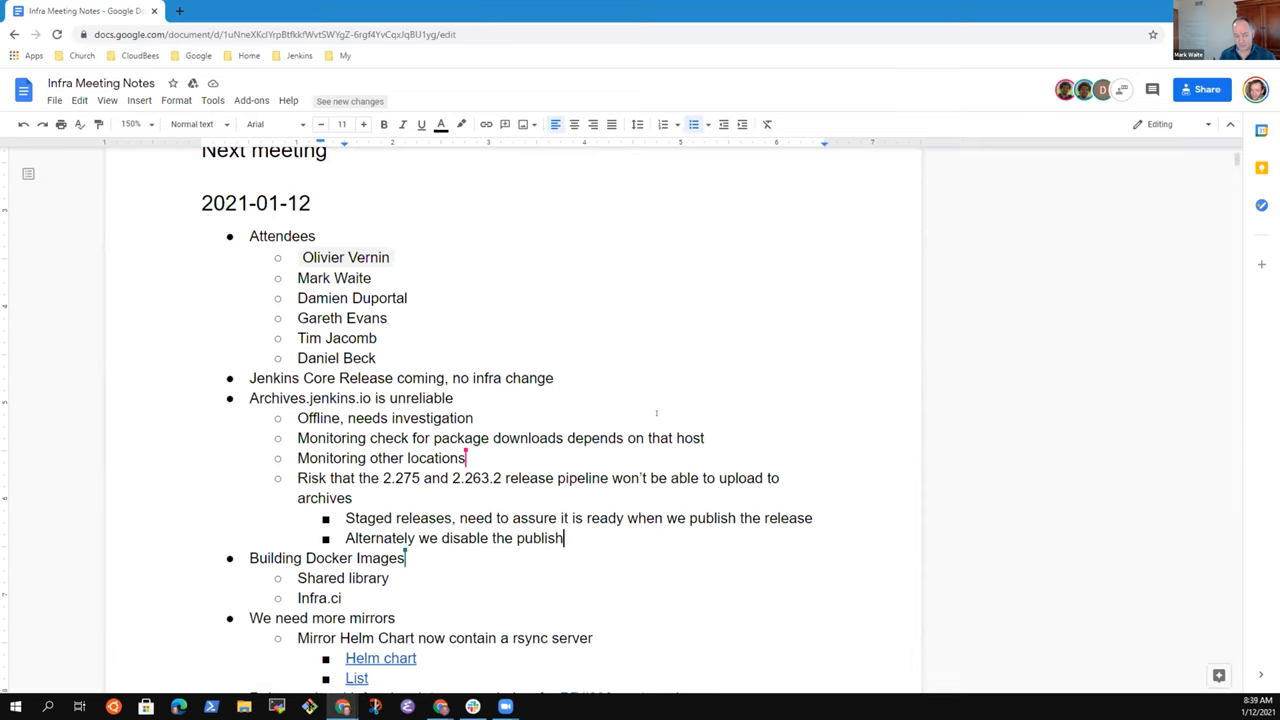
text(to archive.jenkins)
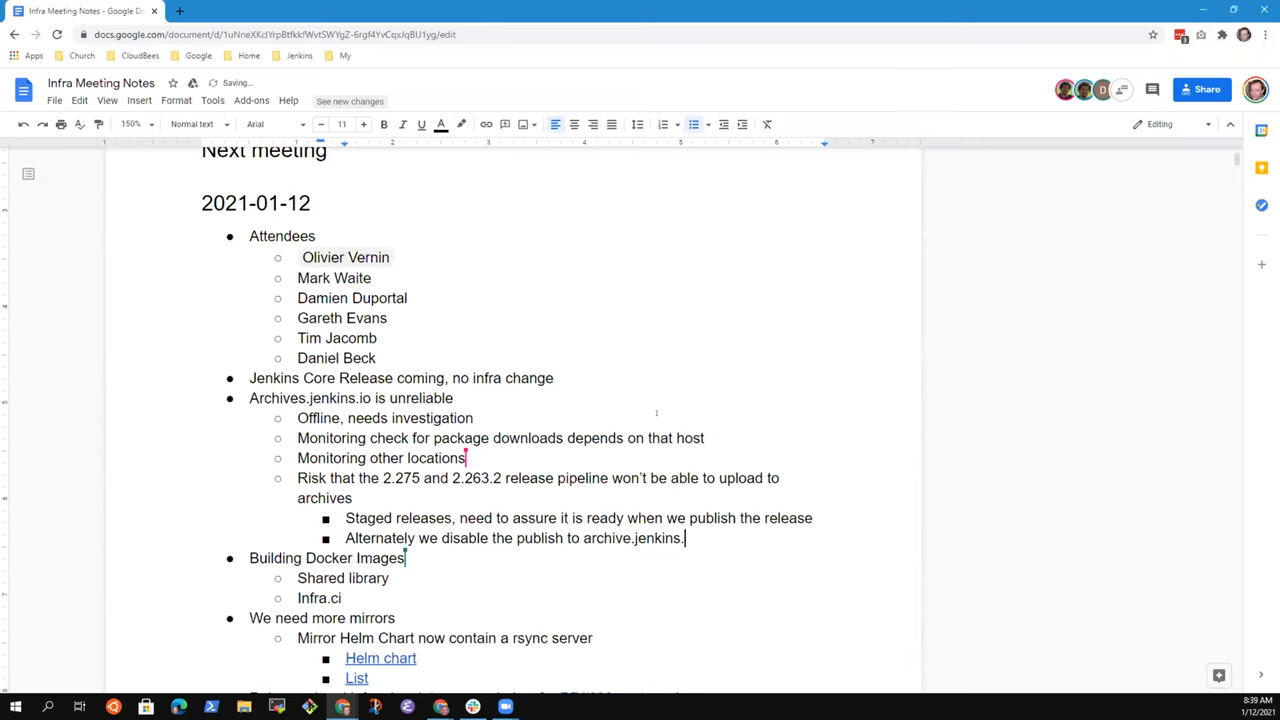
text(.io)
click(360, 497)
Step: Review the Archives.jenkins.io points and start a new second-level bullet below the Alternately line
key(Down)
key(shift+End)
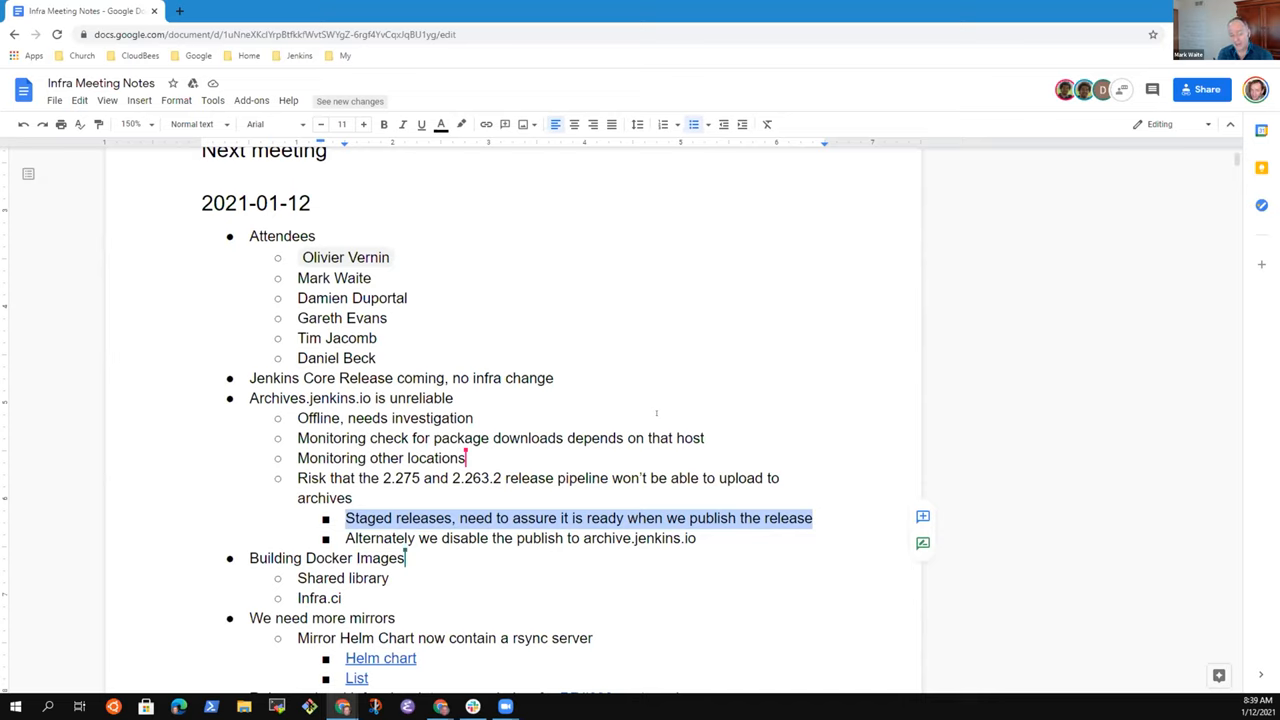
key(Up)
key(Up)
key(Up)
key(Up)
key(Down)
key(Home)
key(shift+End)
key(Down)
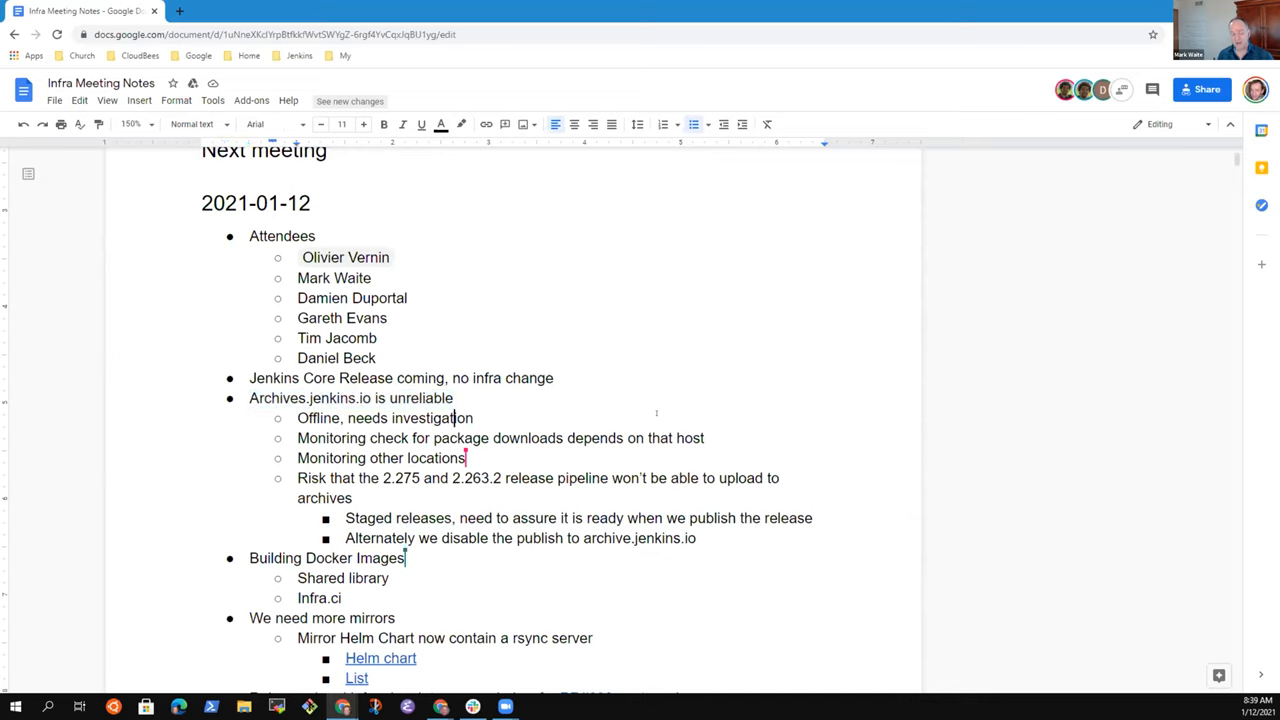
key(Down)
key(Down)
key(Down)
key(Down)
key(Up)
key(Up)
key(Up)
key(Up)
key(Down)
key(End)
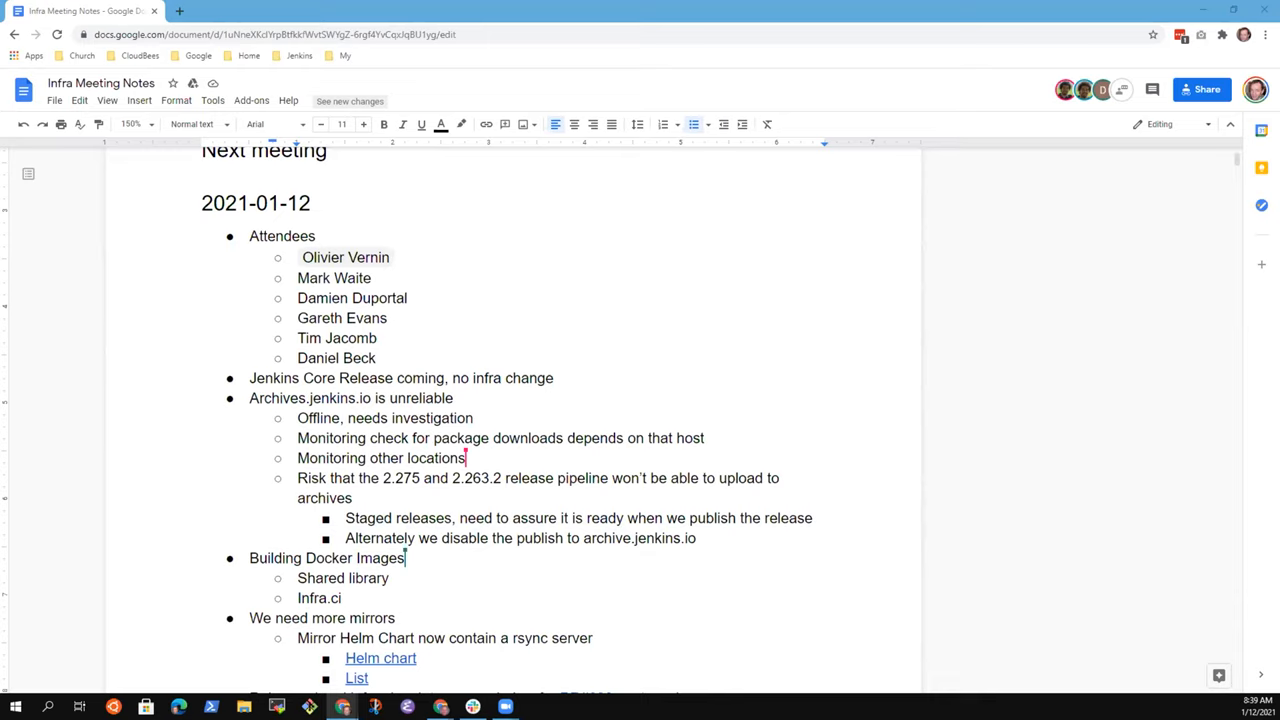
click(432, 418)
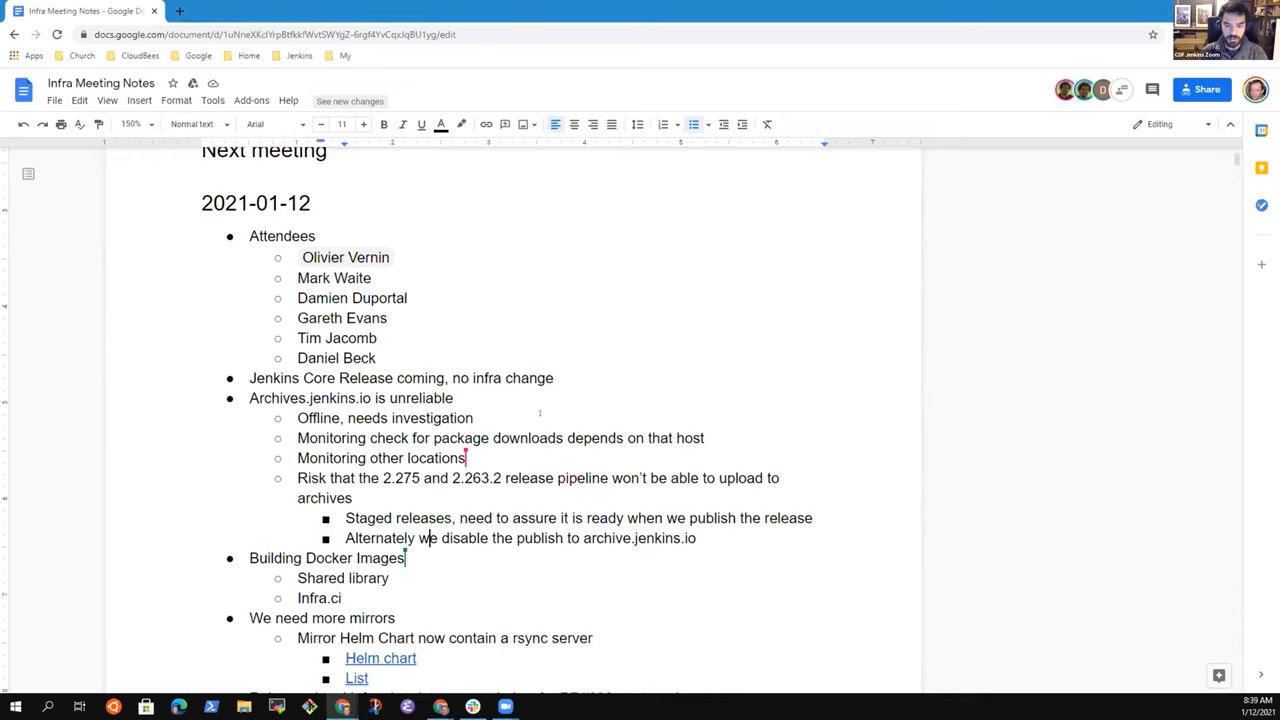
key(BackSpace)
key(ctrl+z)
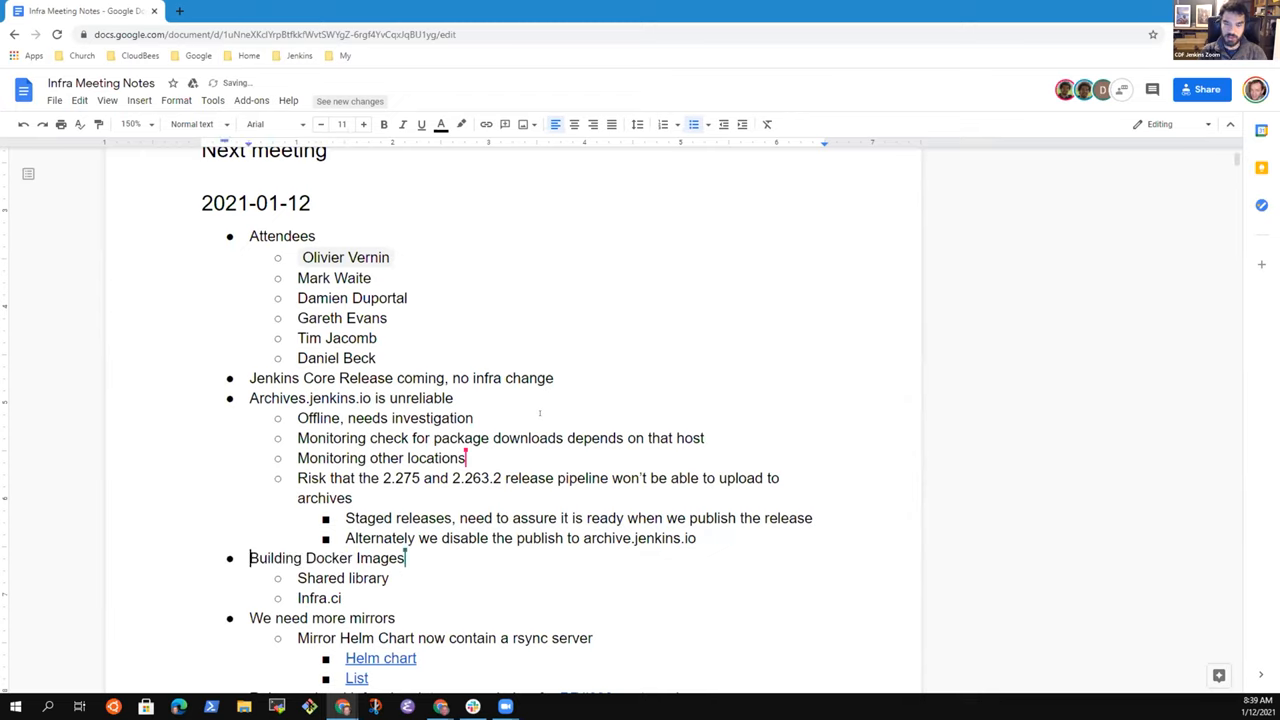
key(Down)
key(End)
key(Return)
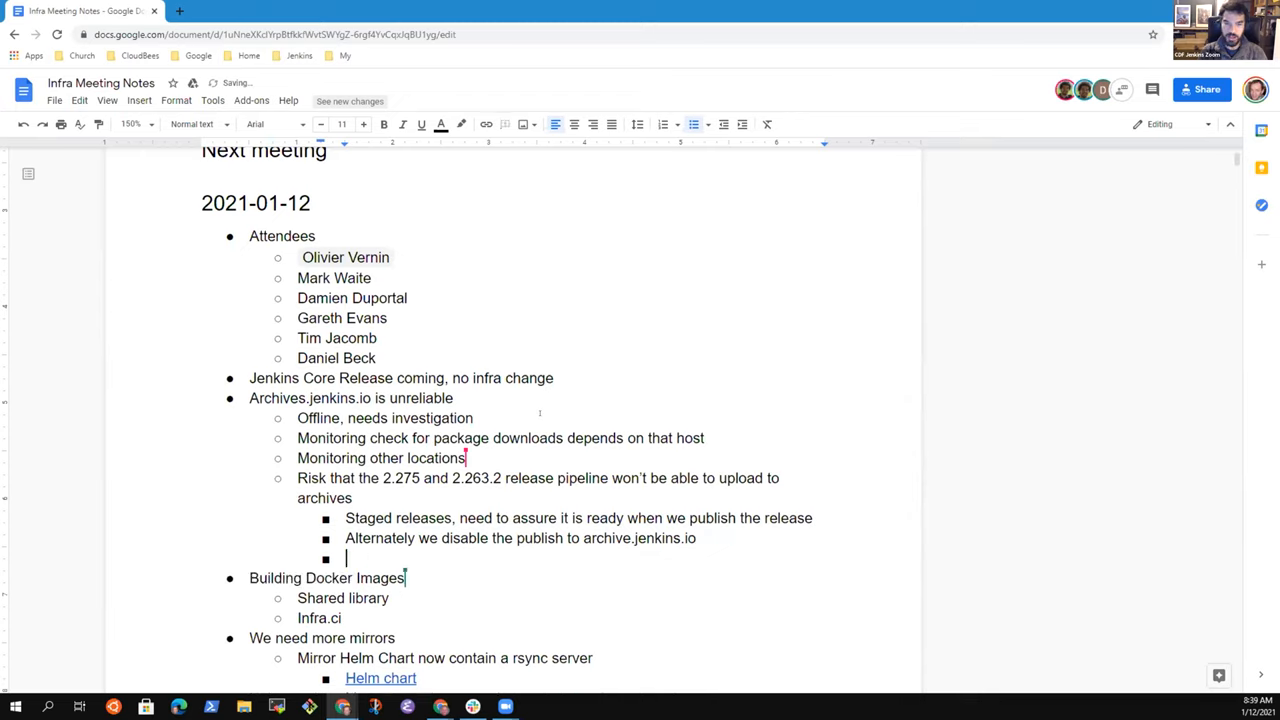
key(shift+Tab)
text(The archive.)
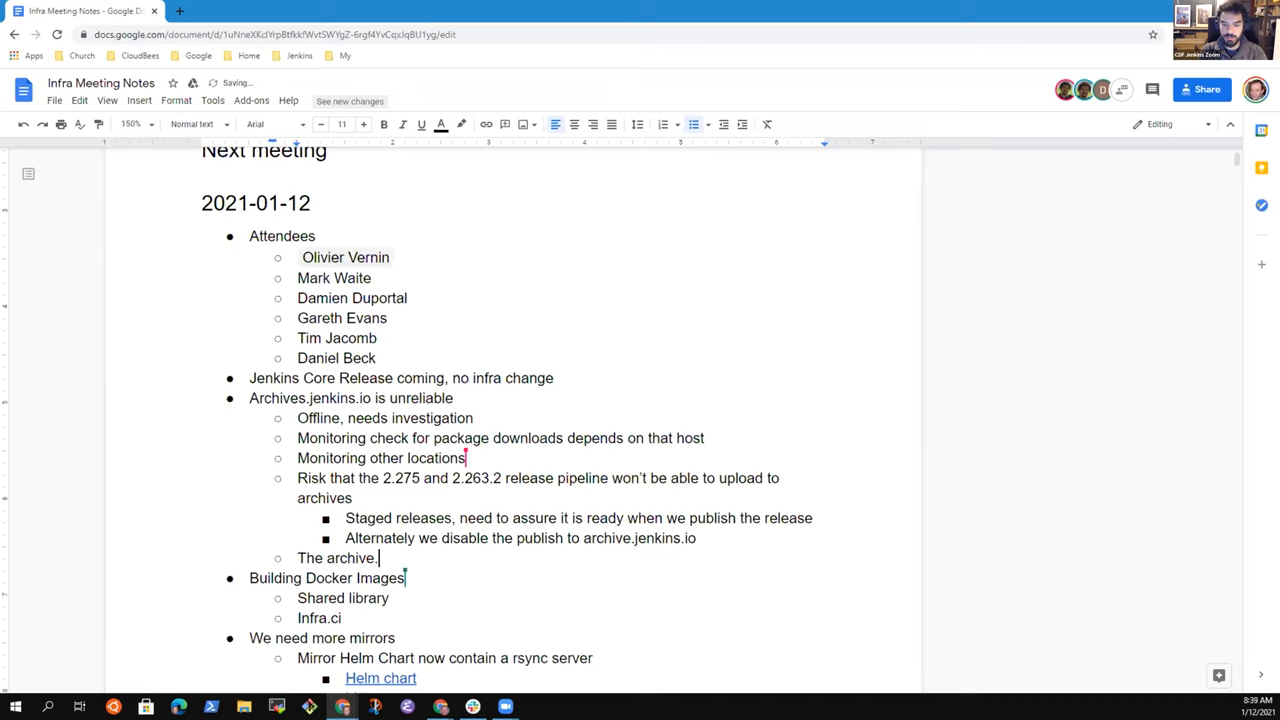
text(jenkins.io server )
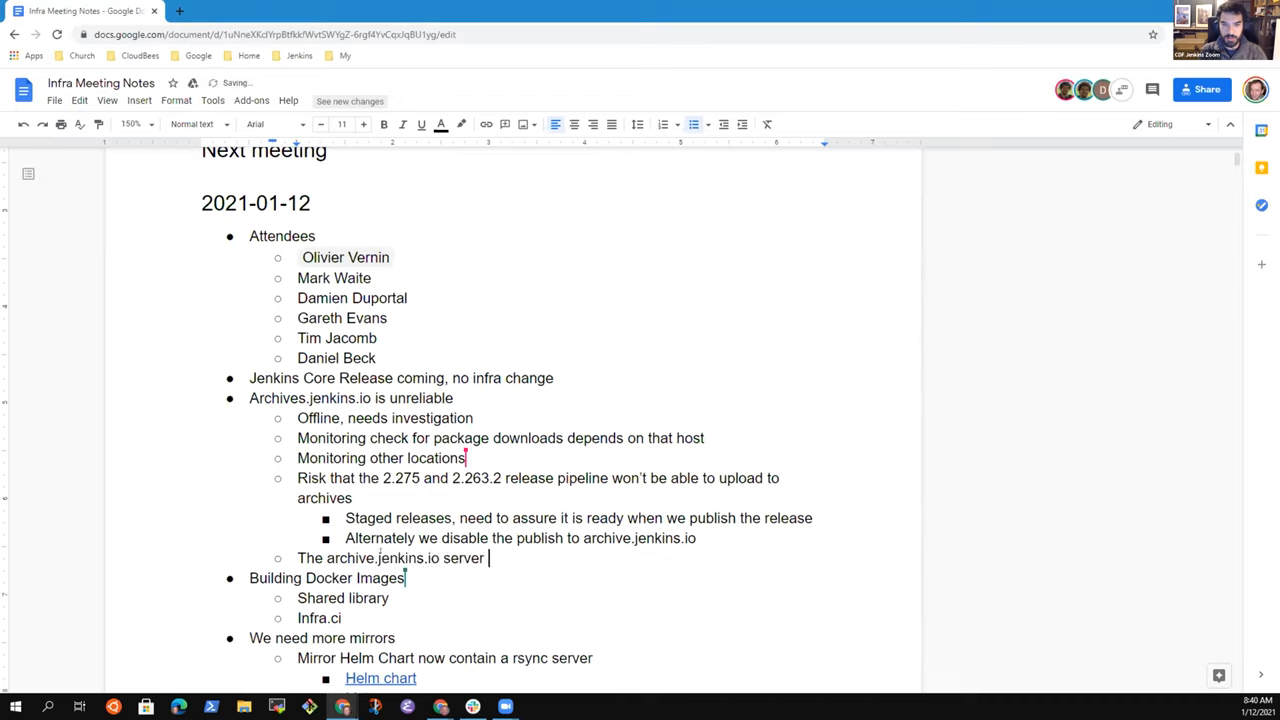
text(is the fallback)
Step: Note that archive.jenkins.io is the fallback when no mirror is available
key(Return)
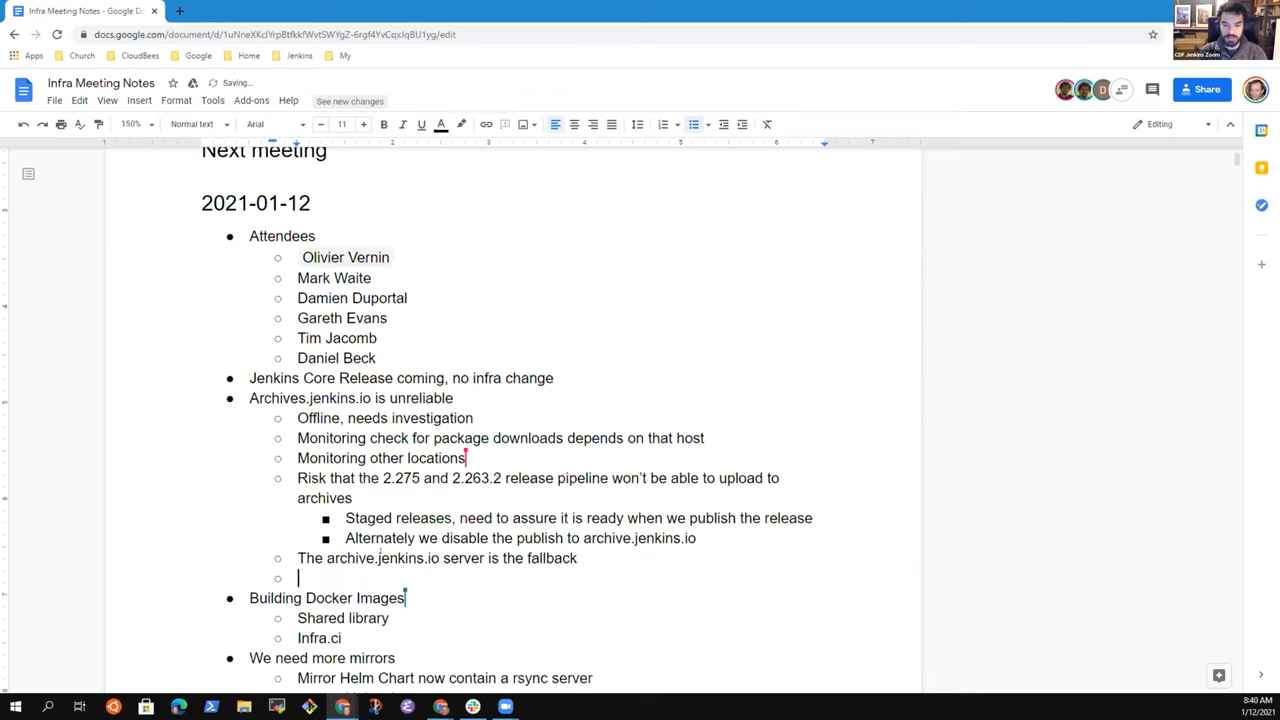
key(BackSpace)
key(BackSpace)
key(BackSpace)
text(if a)
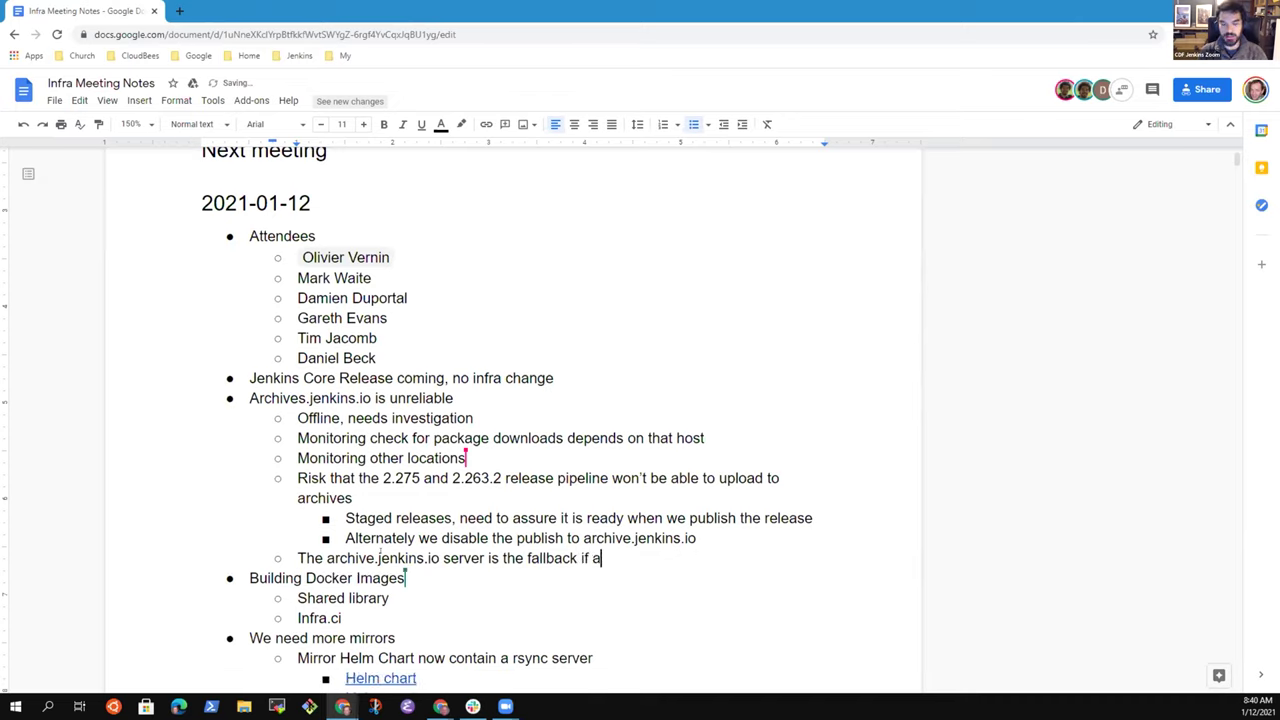
key(BackSpace)
text(no other download)
text( s)
key(ctrl+BackSpace)
key(ctrl+BackSpace)
text(mirror is available)
Step: Add nested bullets on release uploads, removing that upload from the publish process, and the get.jenkins.io hostname
key(Return)
key(Tab)
text(Not)
key(BackSpace)
key(BackSpace)
key(BackSpace)
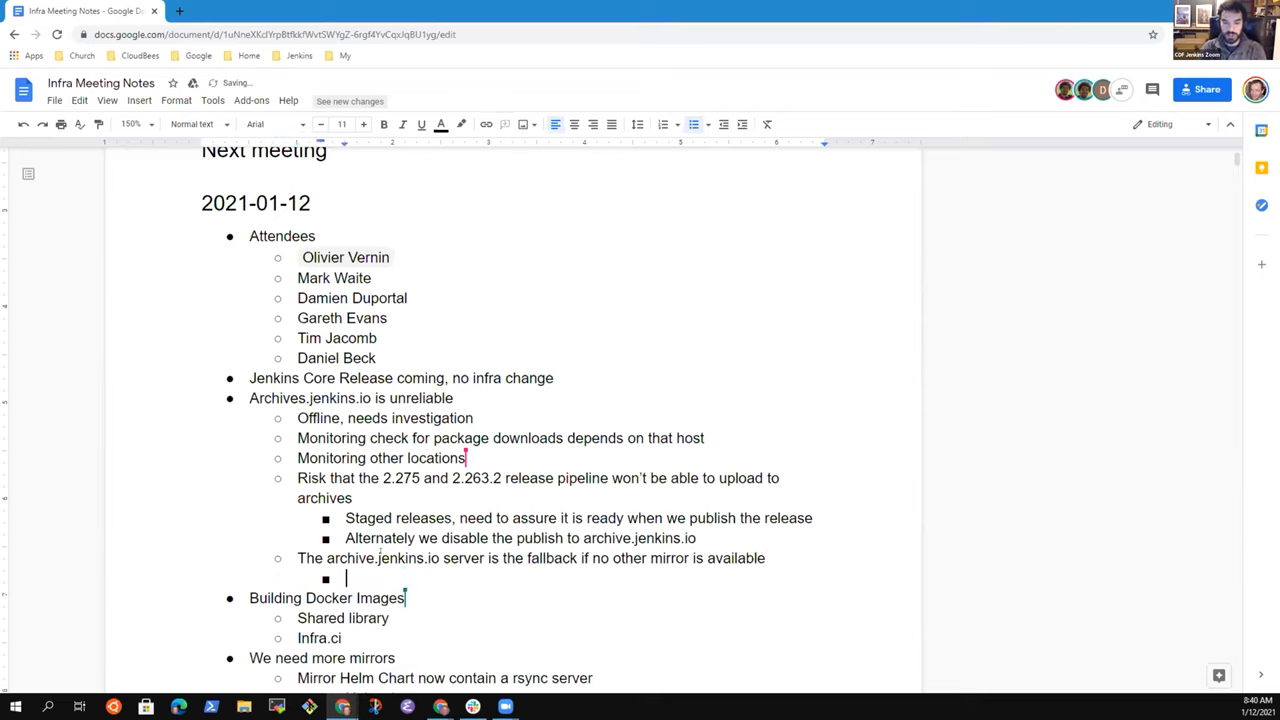
text(Release process uploads to that location)
key(Return)
text(Safeer)
key(BackSpace)
text(r to remove th)
text(upload to that location from the publish process)
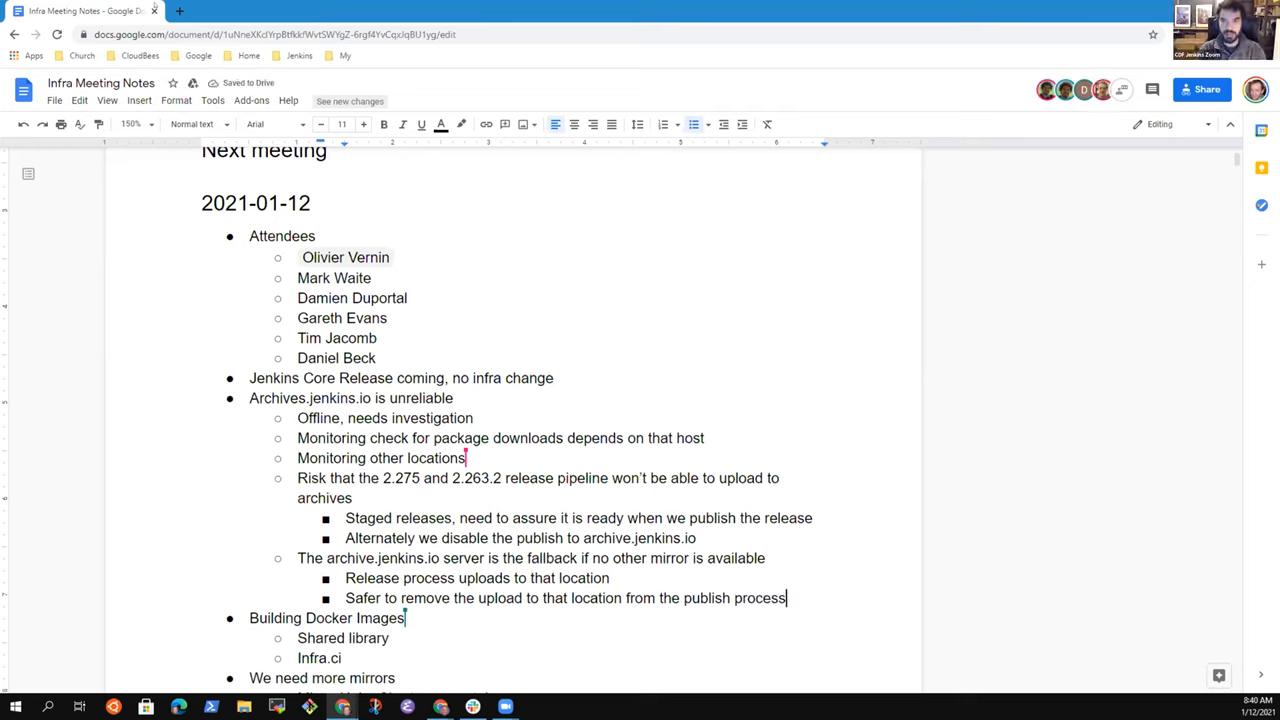
text(\)
key(Return)
key(BackSpace)
key(BackSpace)
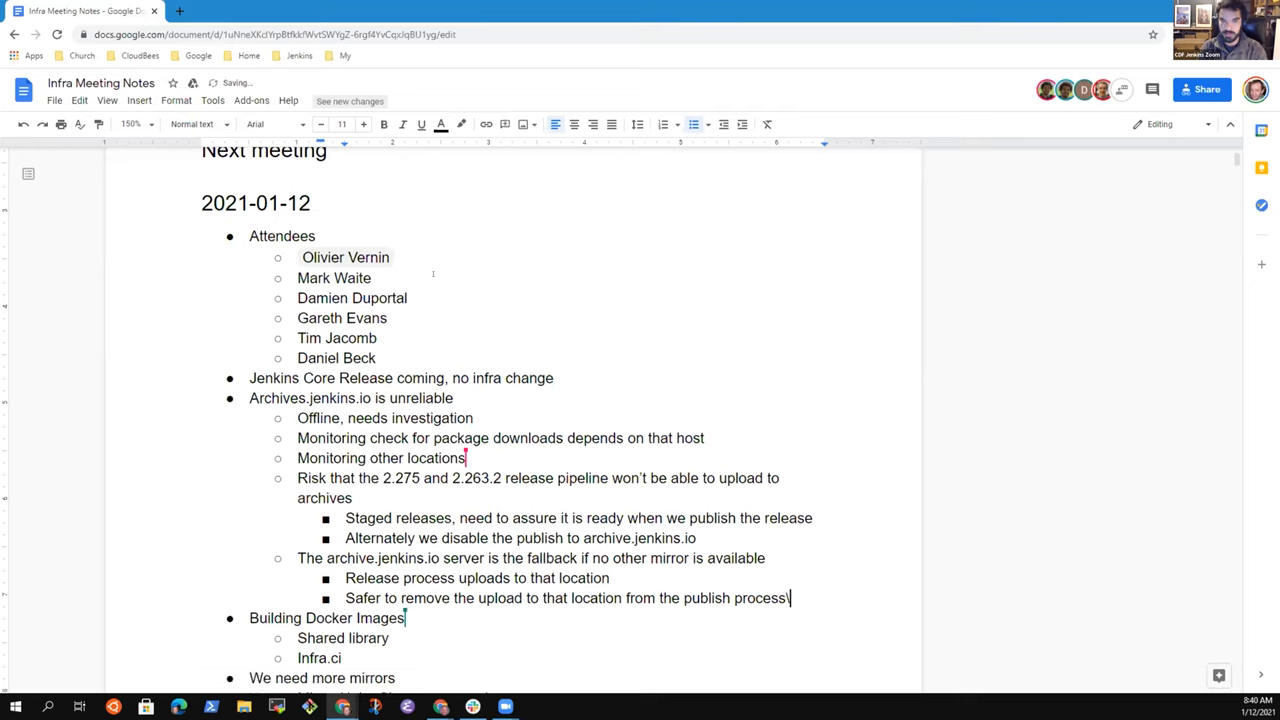
key(BackSpace)
key(Up)
key(Up)
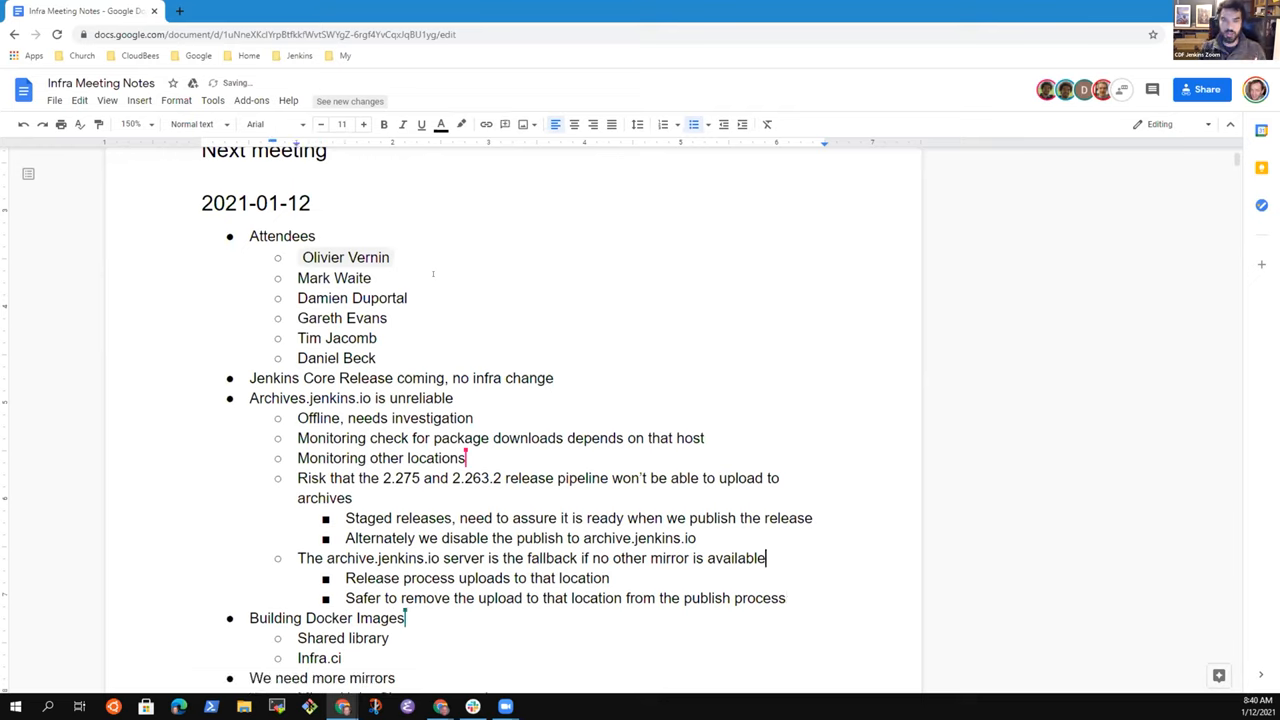
key(Down)
key(Return)
text(Current fallback)
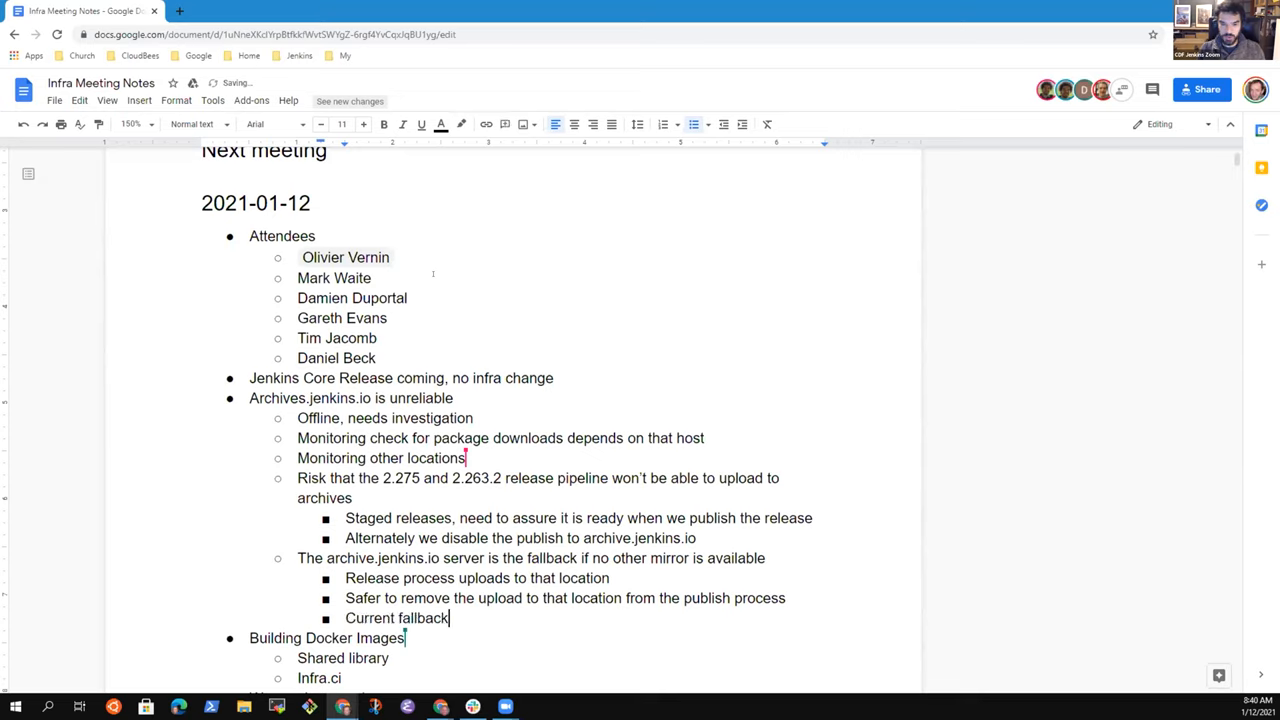
text(hostname i)
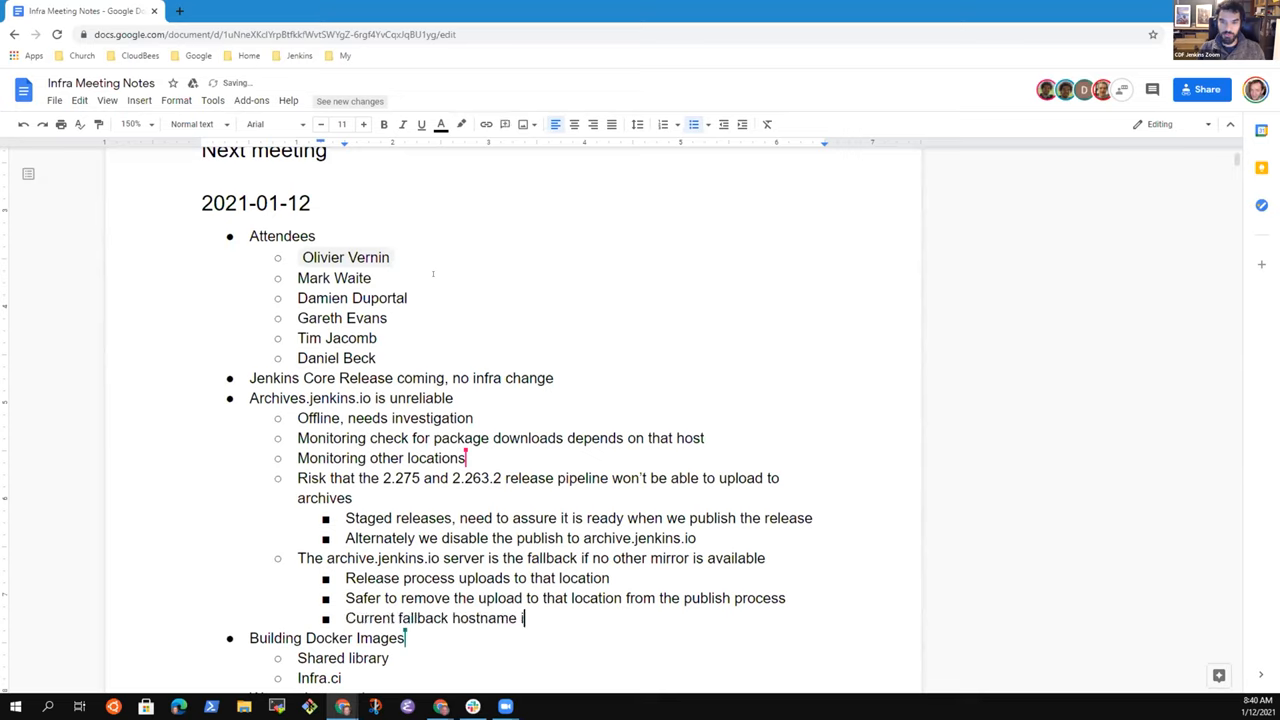
text(s get.jenkins)
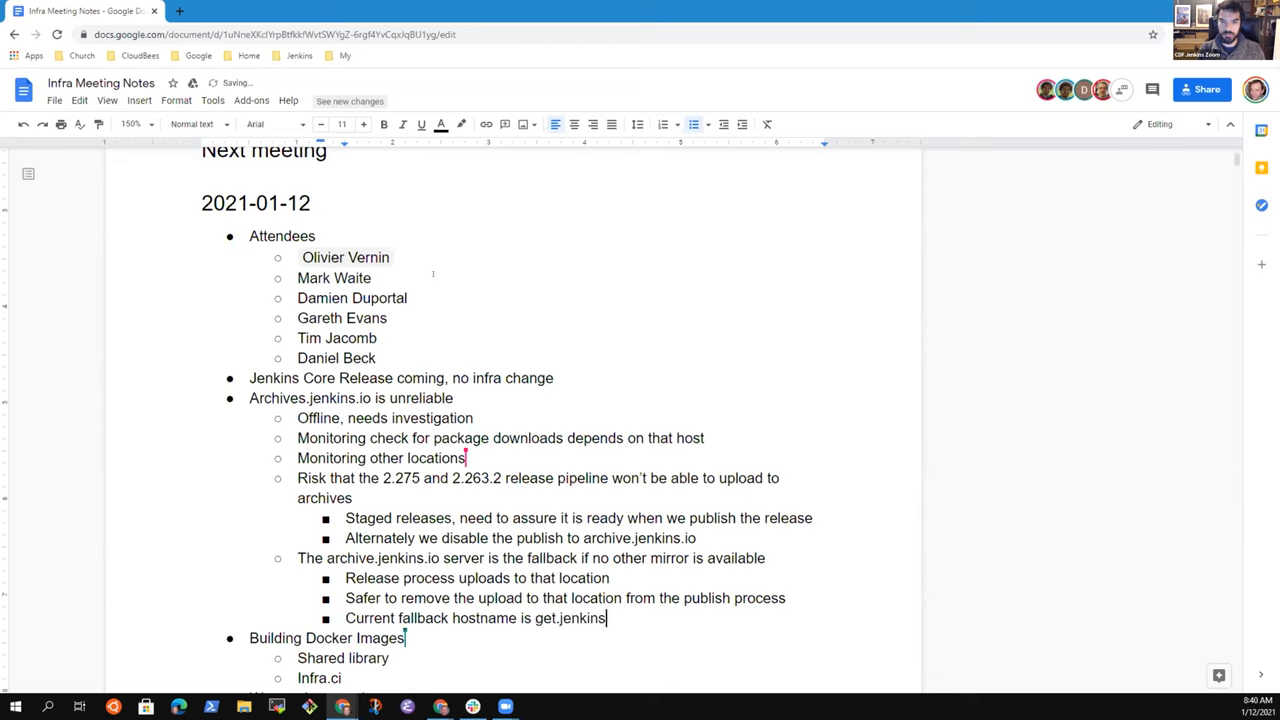
text(.io, not a)
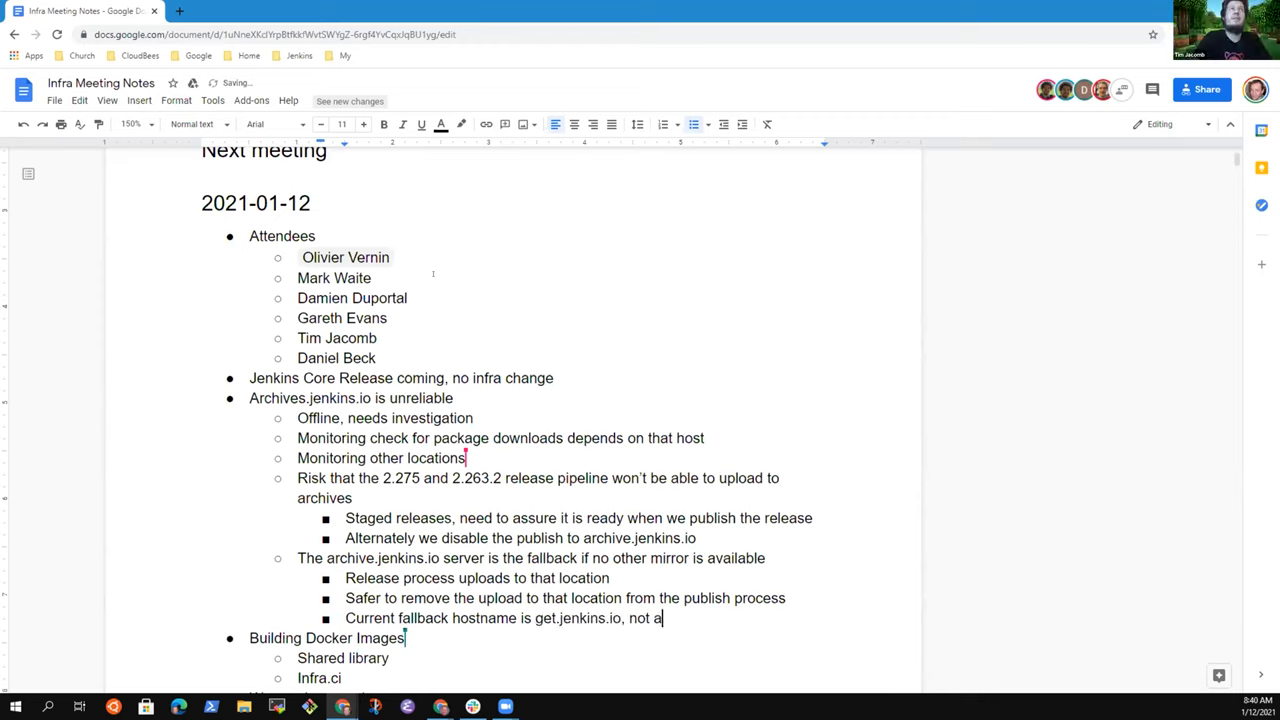
Step: Reword the fallback as an archival storage location and add 'Do not need archive.jenkins.io before mirror distribution'
key(ctrl+shift+Left)
key(ctrl+shift+Left)
key(ctrl+shift+Left)
key(ctrl+shift+Left)
key(ctrl+shift+Left)
key(ctrl+shift+Left)
key(ctrl+shift+Left)
key(ctrl+shift+Left)
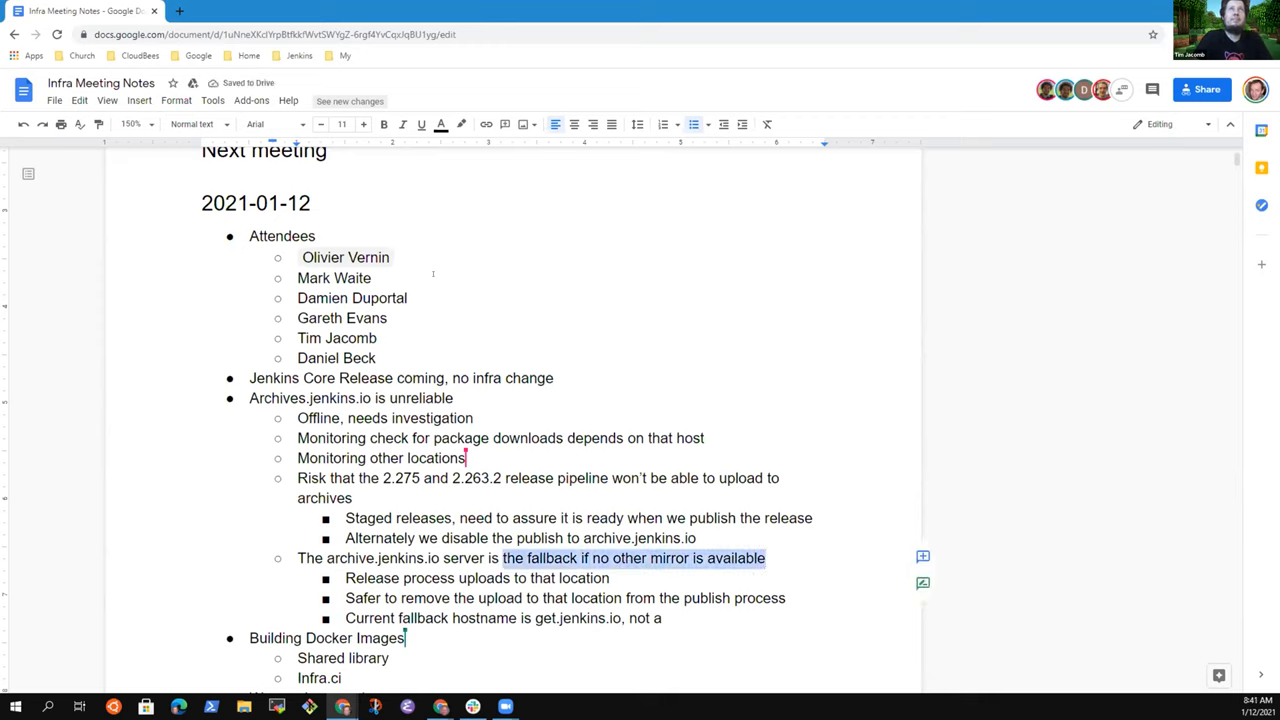
text(an archiv)
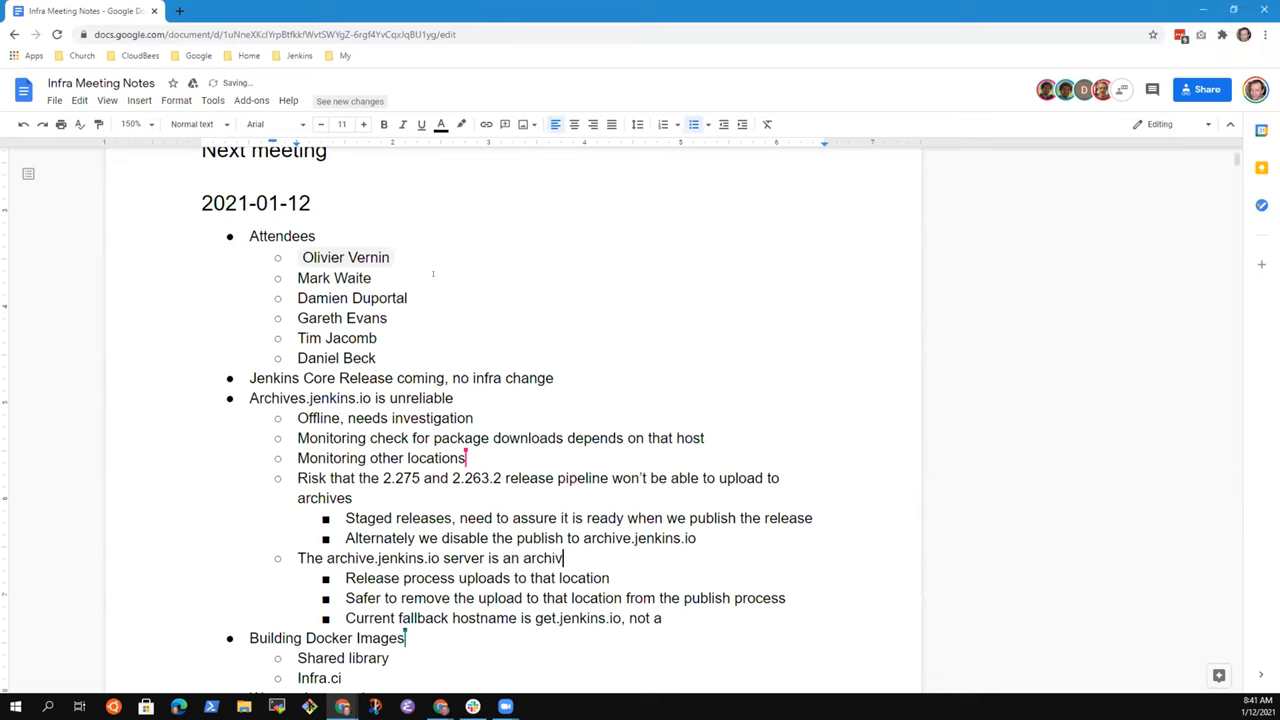
text(astorage locat)
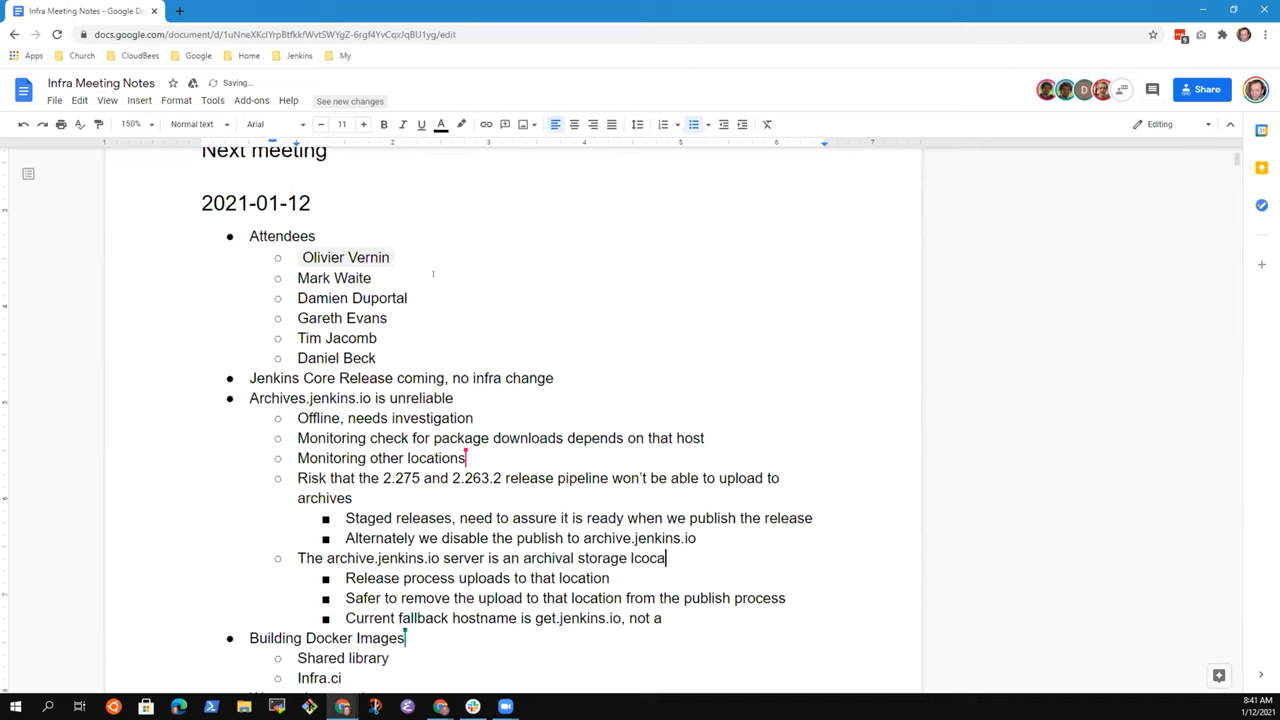
key(BackSpace)
key(BackSpace)
key(BackSpace)
text(location,)
text(rchives)
key(Return)
text(Do not need archive.jenkins.)
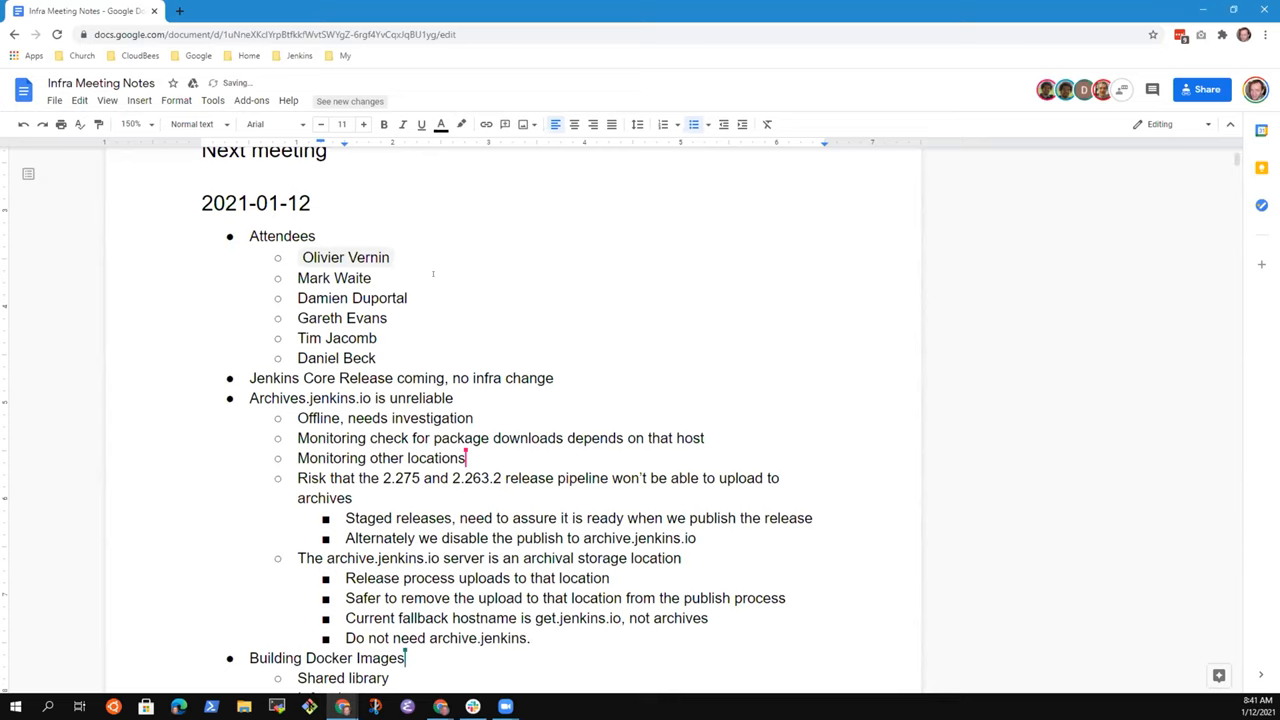
text(io before mirror distribtio)
key(BackSpace)
key(BackSpace)
key(BackSpace)
text(ution)
Step: Add a deeper bullet that releases are immediately available from get.jenkins.io
key(Return)
key(Tab)
text(Immediately available from get.hj)
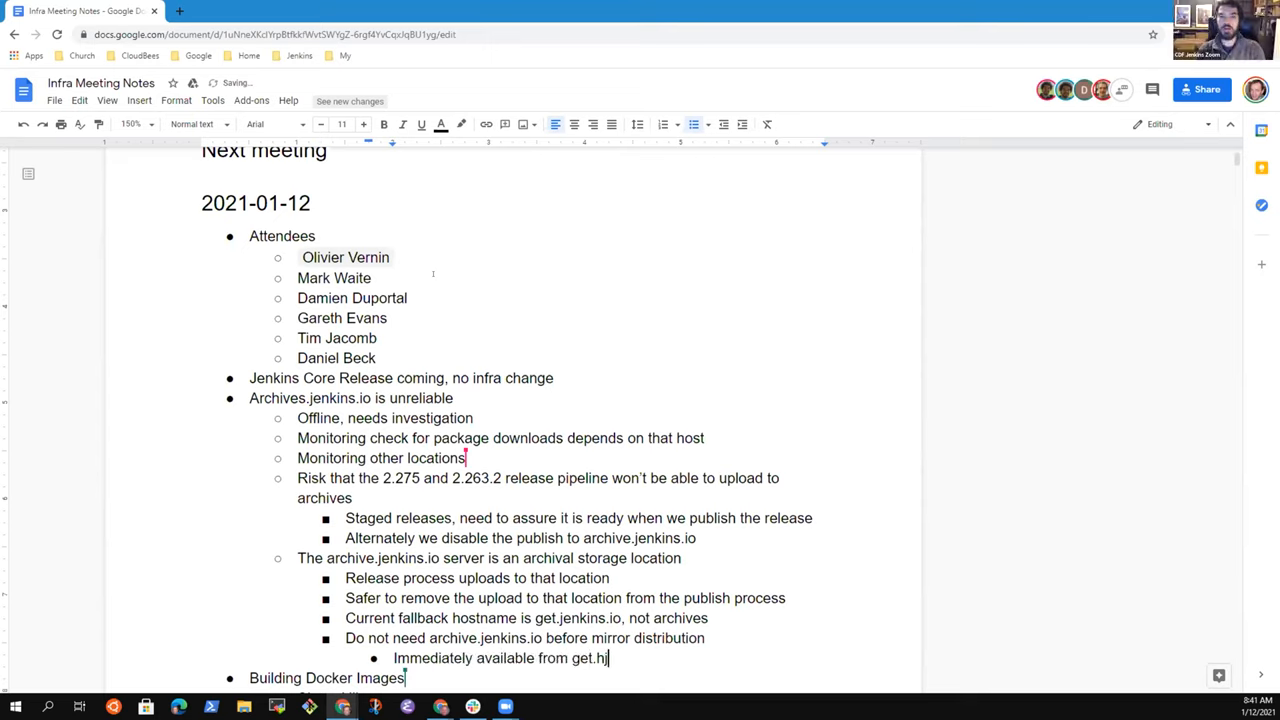
key(BackSpace)
text(j)
key(BackSpace)
key(BackSpace)
text(jenkins.io)
scroll(433, 400, down, 3)
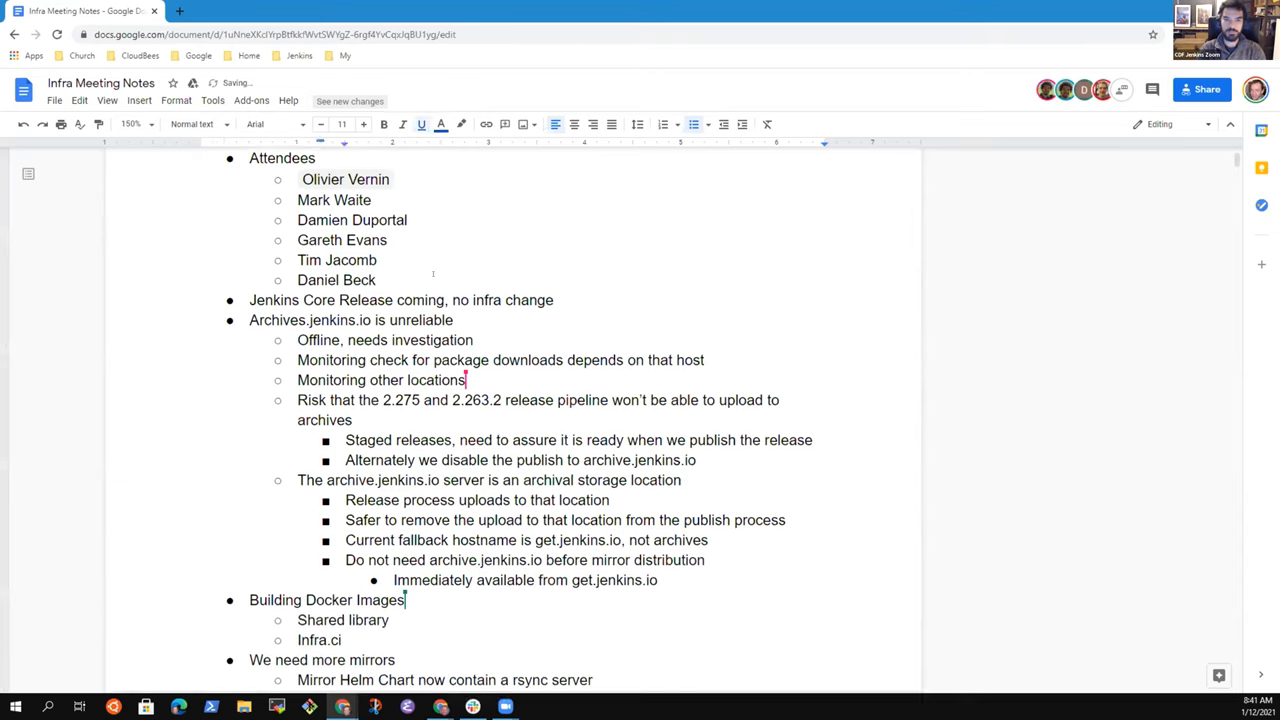
Step: Append 'and Azure file storage' and note the sync.sh script uploads to Azure and archive.jenkins.io
click(343, 542)
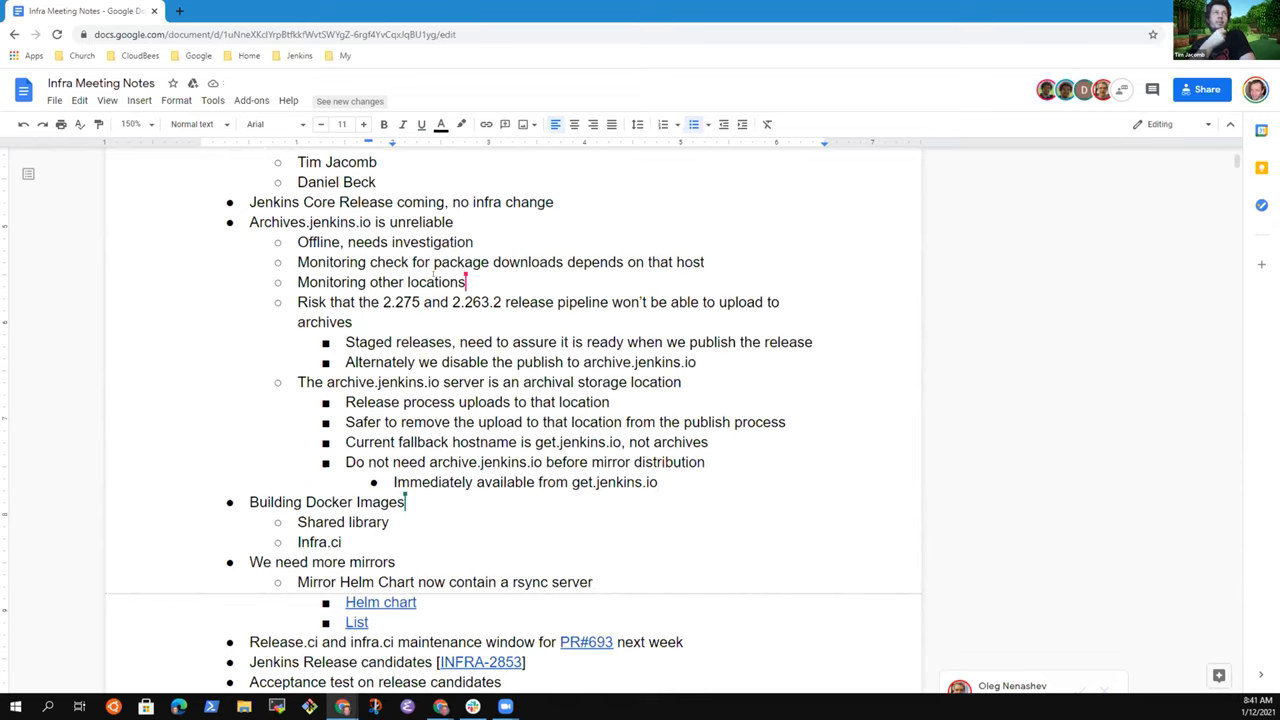
text(and Azure file storage)
key(Return)
key(shift+Tab)
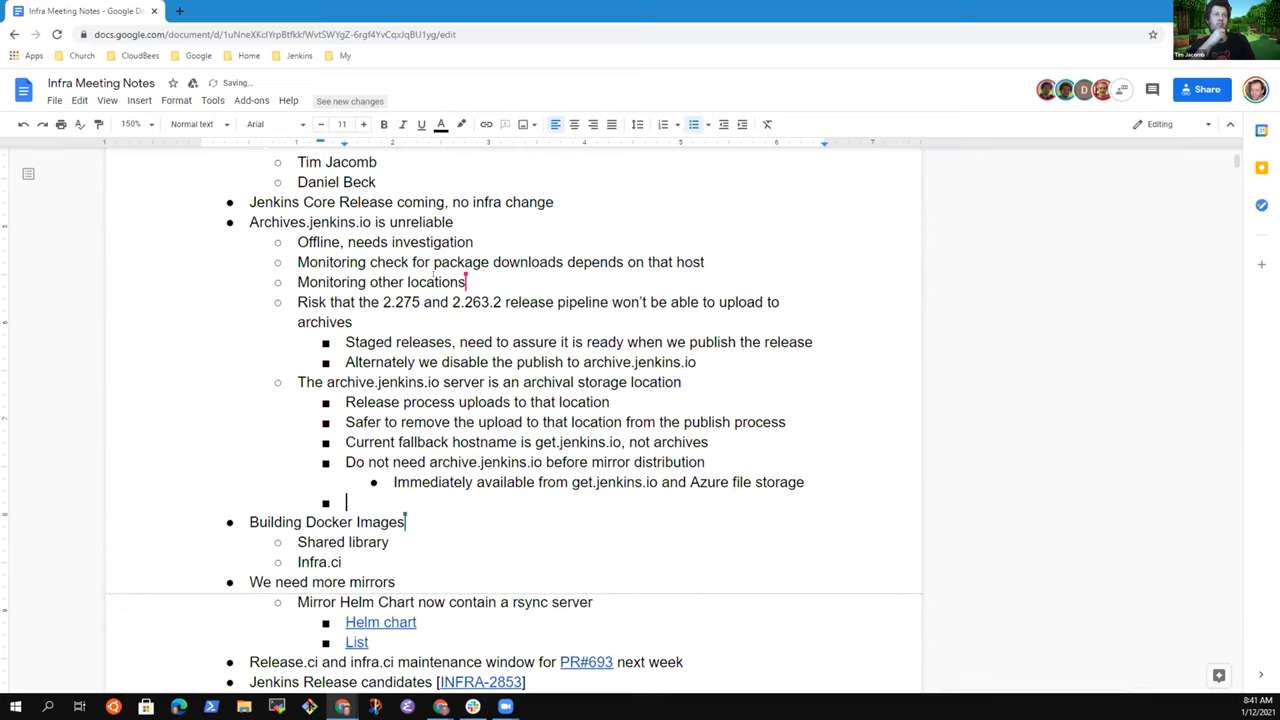
text(The sync.sch)
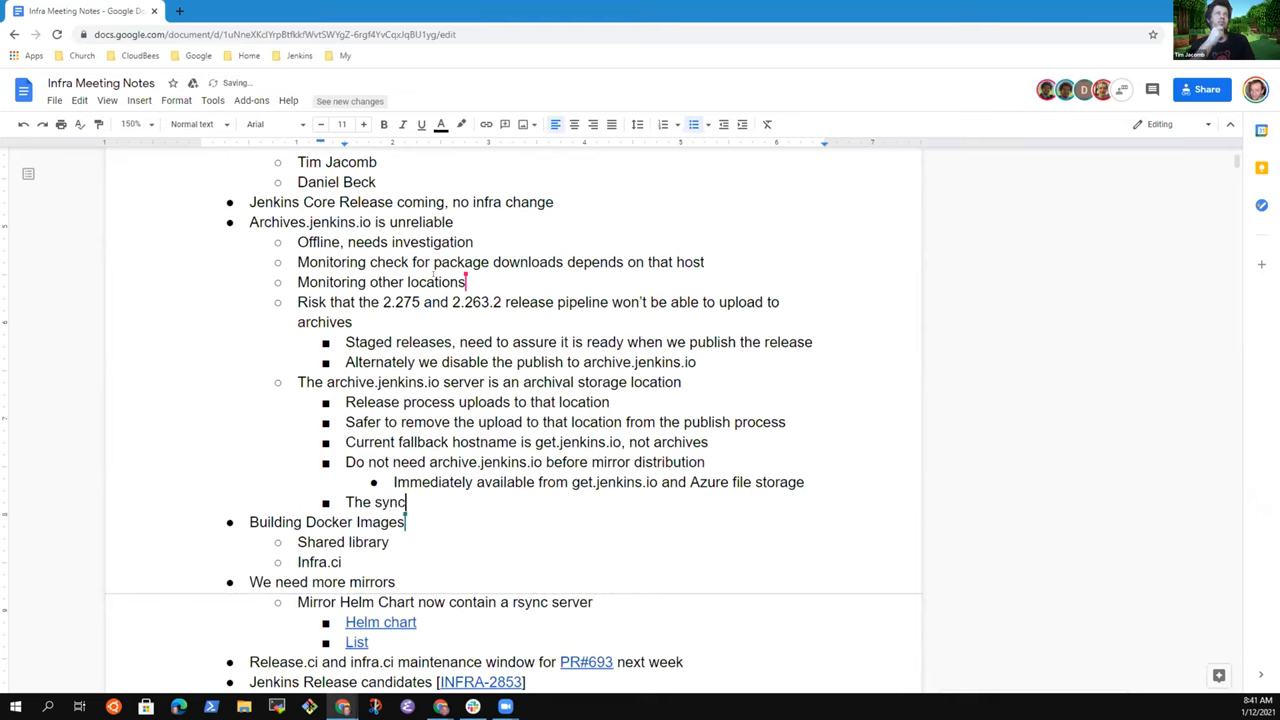
key(BackSpace)
key(BackSpace)
text(cript uploads to )
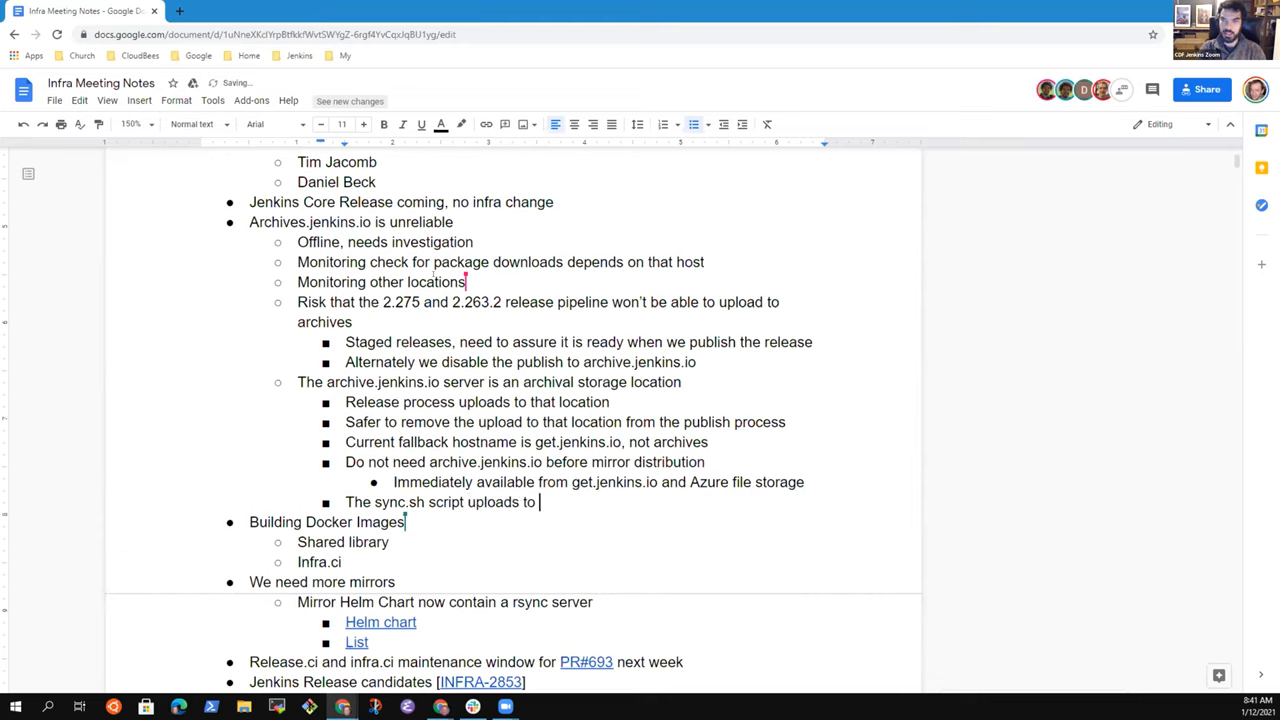
text(Azure file storage and to archive)
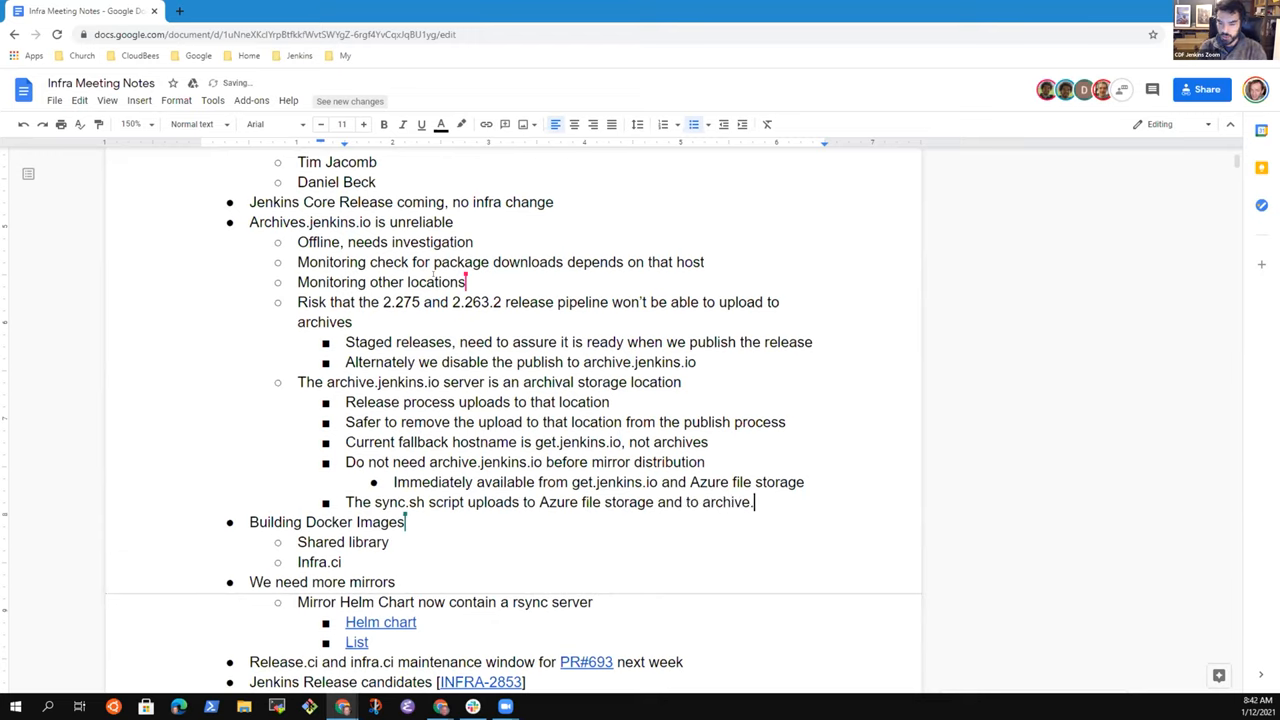
text(.jenkins.io)
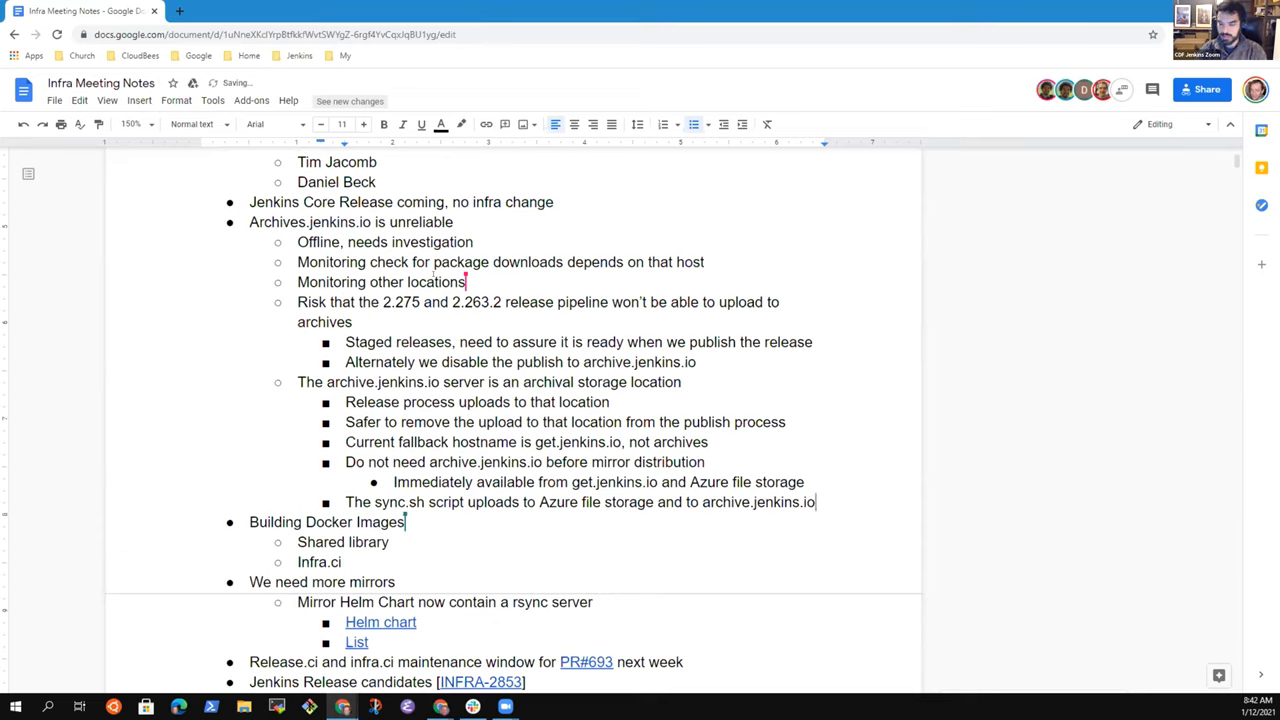
key(Return)
key(Tab)
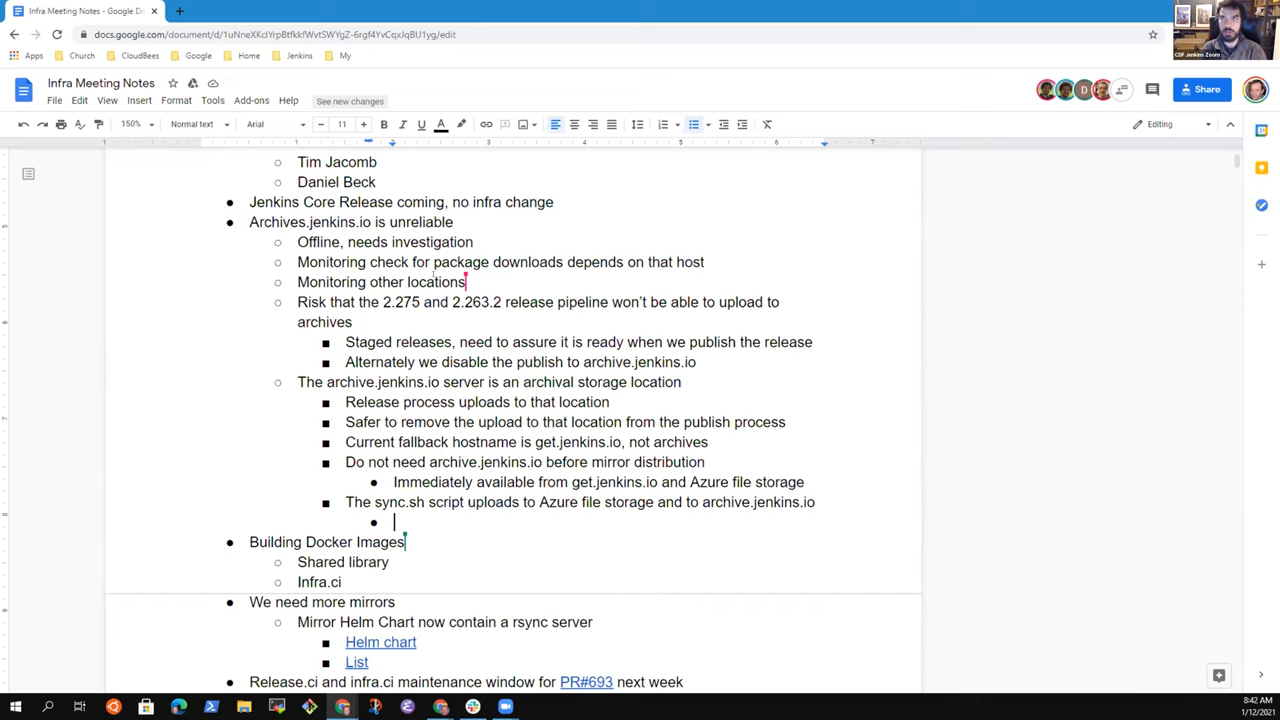
text(The arh)
Step: Note the archive server is a full archive while most mirrors hold only the recent 100 GB
key(BackSpace)
key(BackSpace)
text(rchive .jenkins server is a full arcvh)
key(BackSpace)
key(BackSpace)
text(hive)
key(Return)
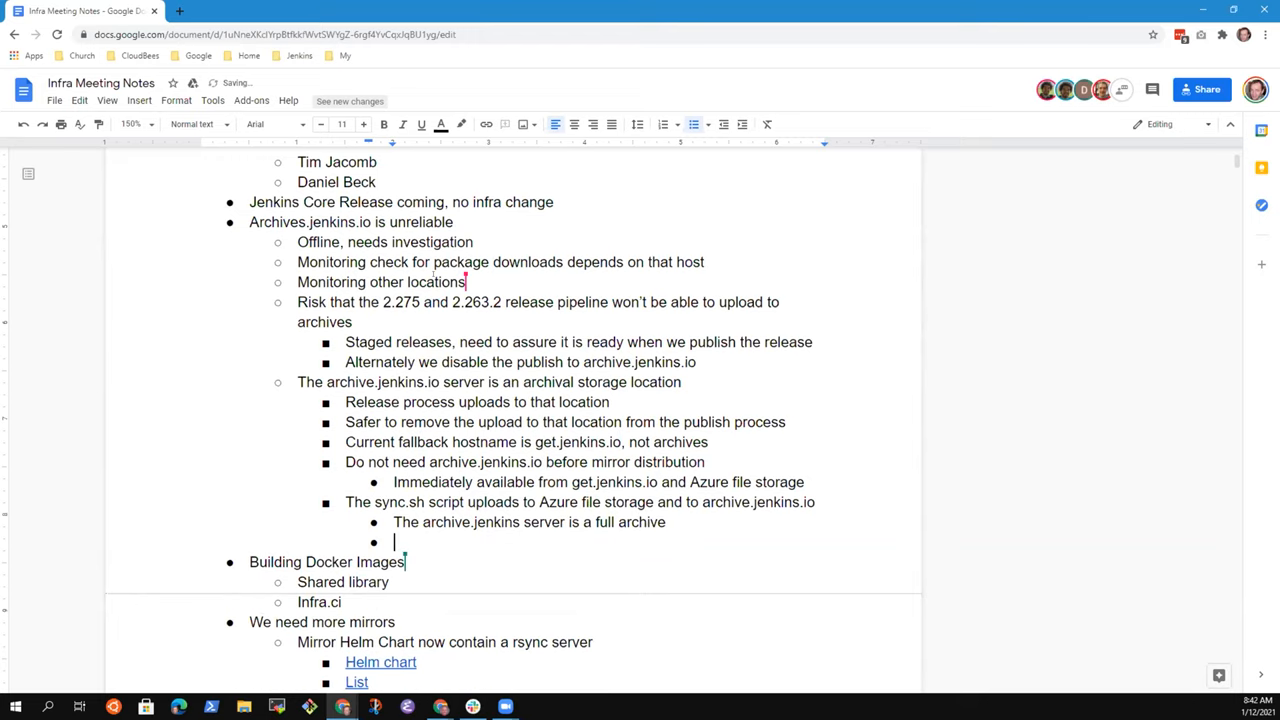
text(Ma)
text(ny mirrors are only mot recent 100 GB)
click(551, 542)
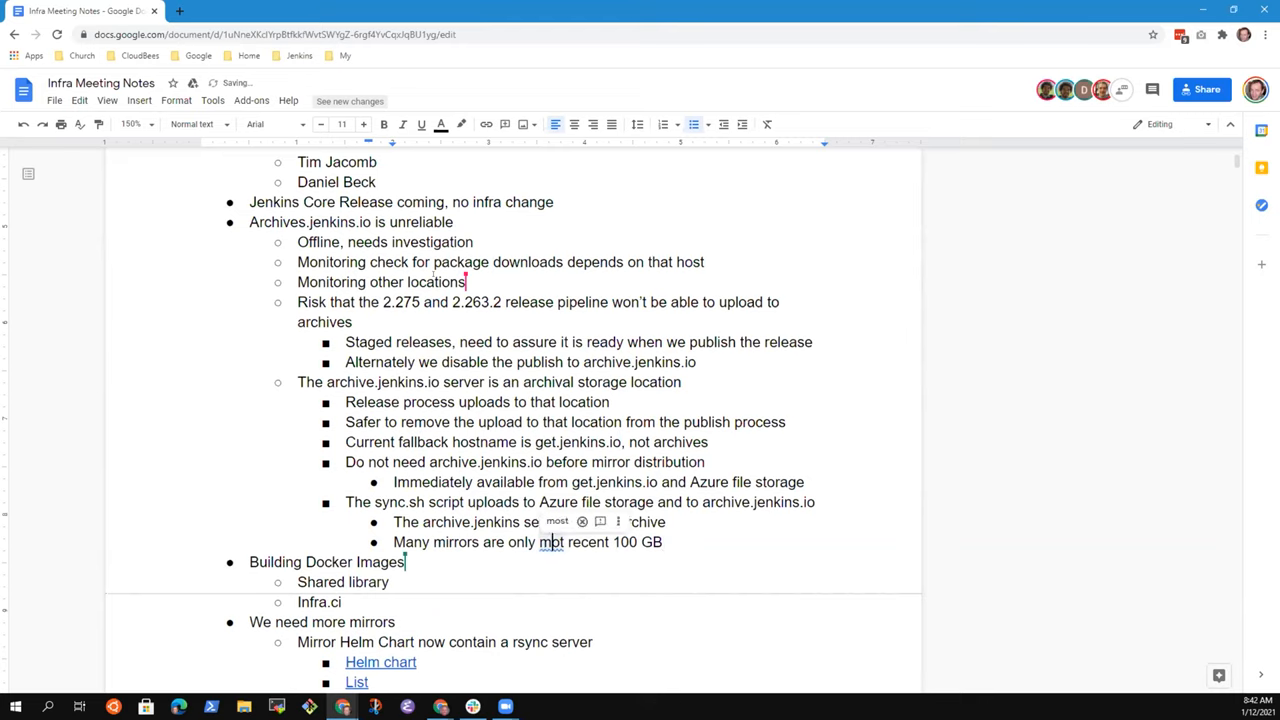
click(560, 522)
key(End)
Step: Add 'Prefer to remove the archive reference from the upload script' as an outdented bullet
key(Return)
key(shift+Tab)
text(Prefer to remove that script from th)
key(ctrl+BackSpace)
key(ctrl+BackSpace)
key(ctrl+BackSpace)
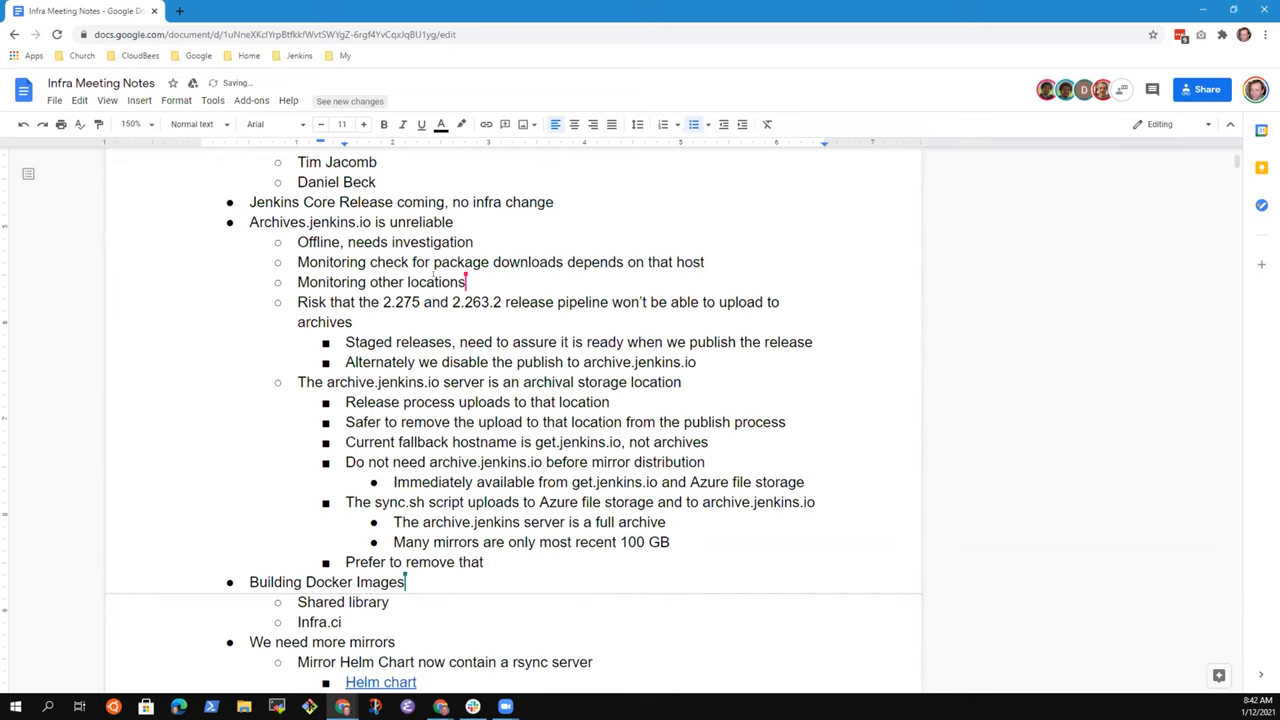
key(ctrl+BackSpace)
text(the arcvhive)
key(ctrl+BackSpace)
text(archive refderen)
key(BackSpace)
key(BackSpace)
key(BackSpace)
text(rnc)
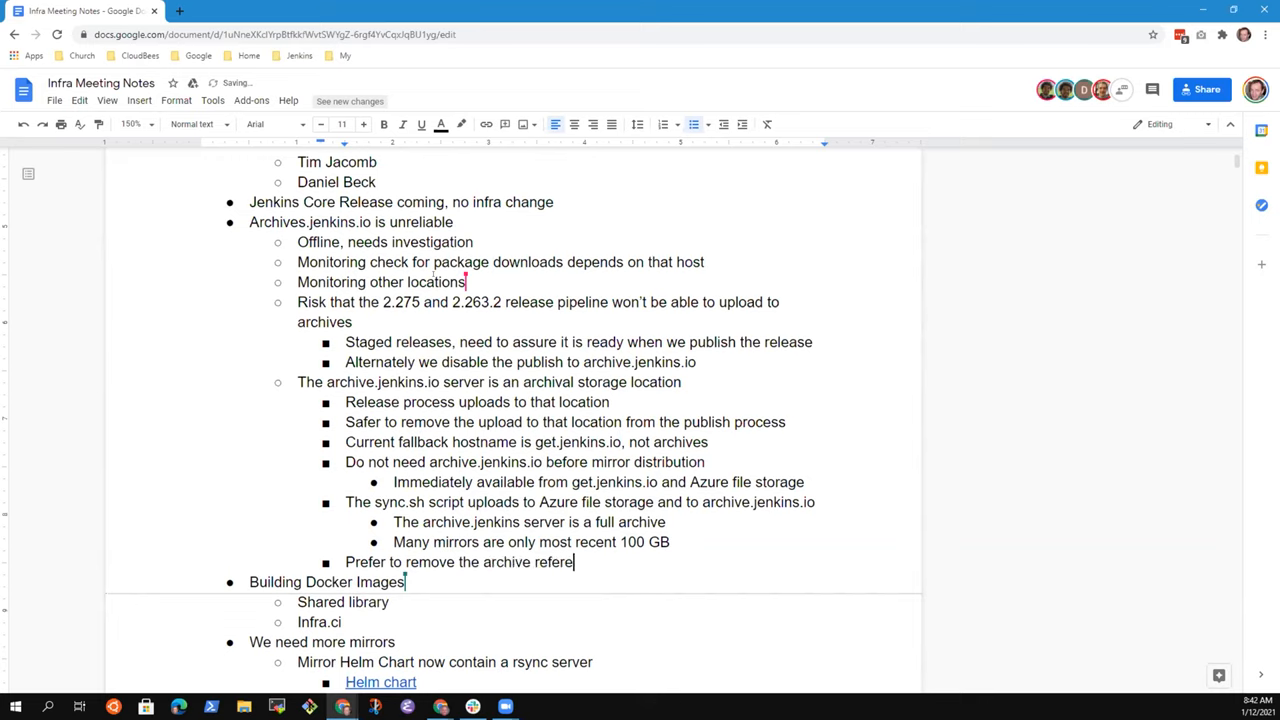
text(nce from teh)
key(BackSpace)
key(BackSpace)
key(BackSpace)
text(the upl)
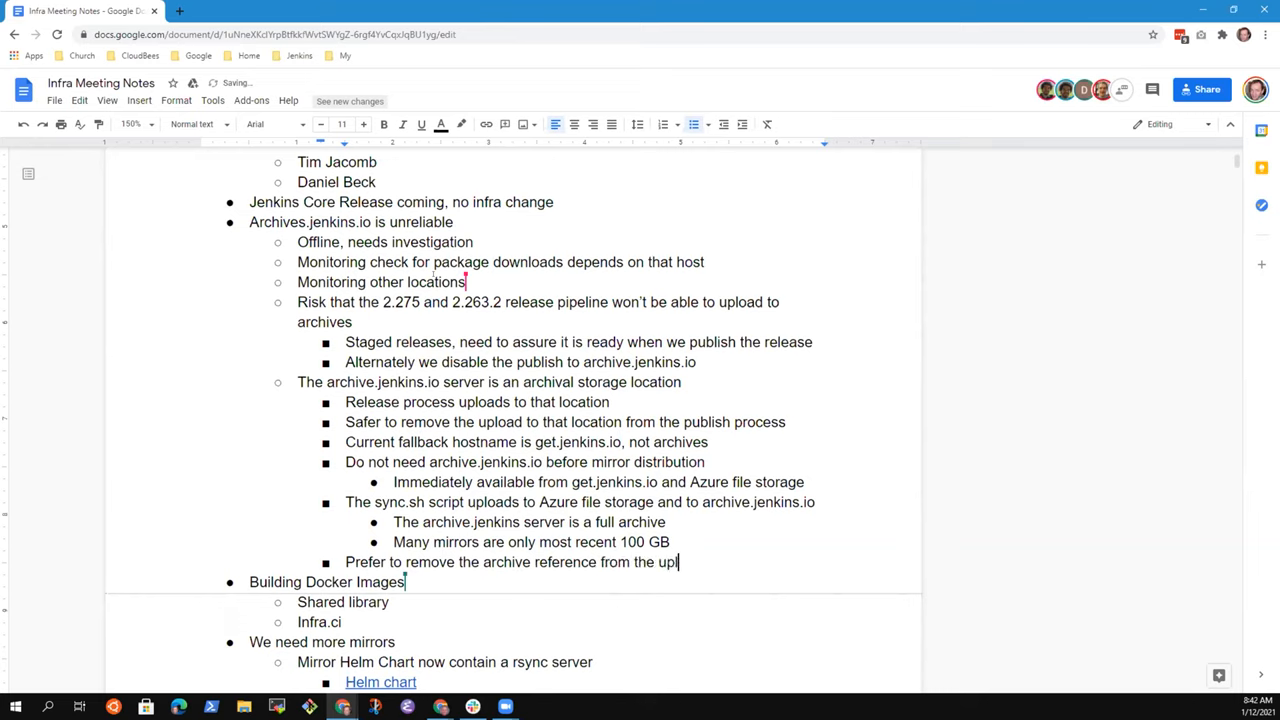
text(oad script)
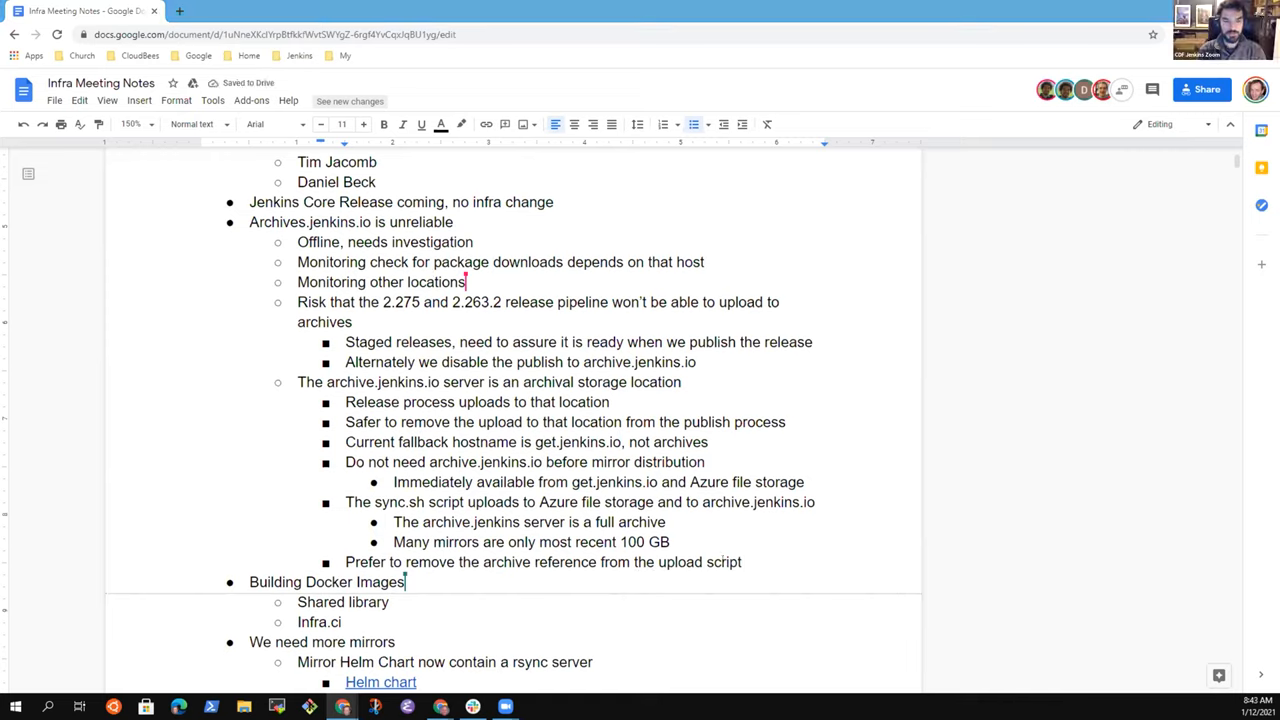
Step: Add a nested follow-up to reapply the 'skip archives' change under the removal note
double_click(755, 562)
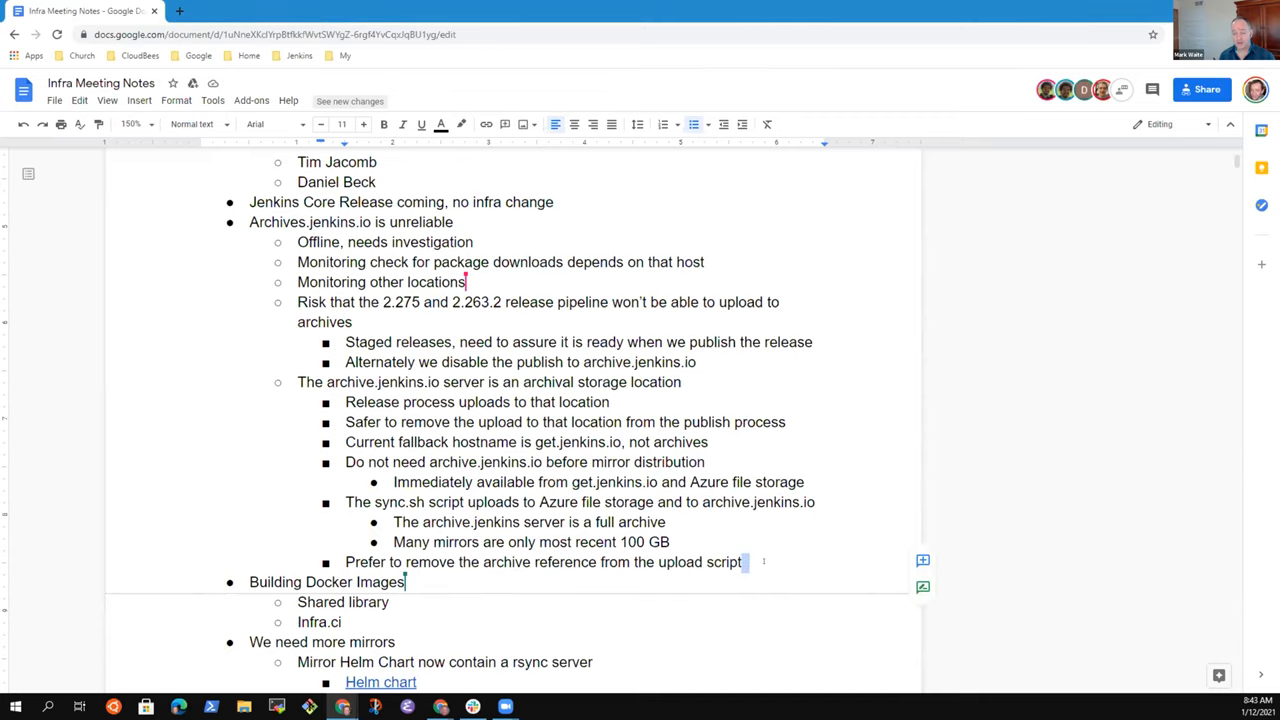
click(763, 561)
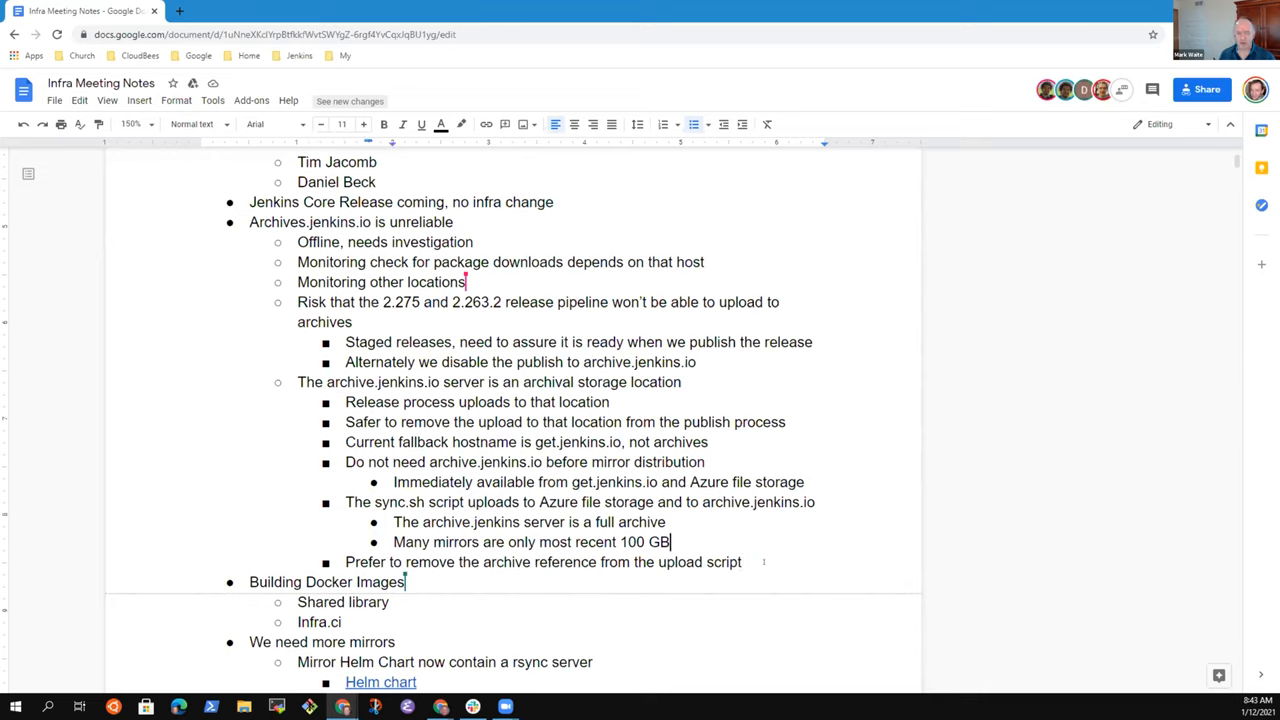
key(Return)
key(Tab)
text(Apply again the )
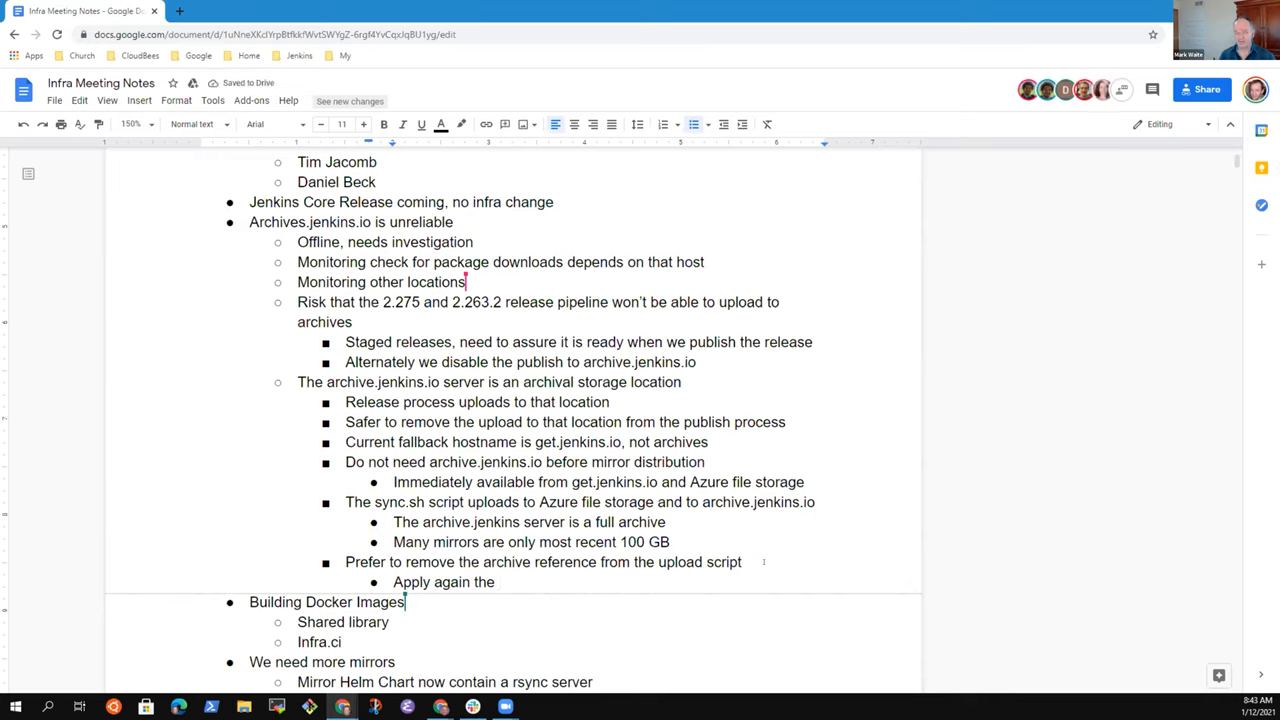
text(")
text(skip arvhiv)
key(BackSpace)
key(BackSpace)
key(BackSpace)
text(chives" )
text(change from two)
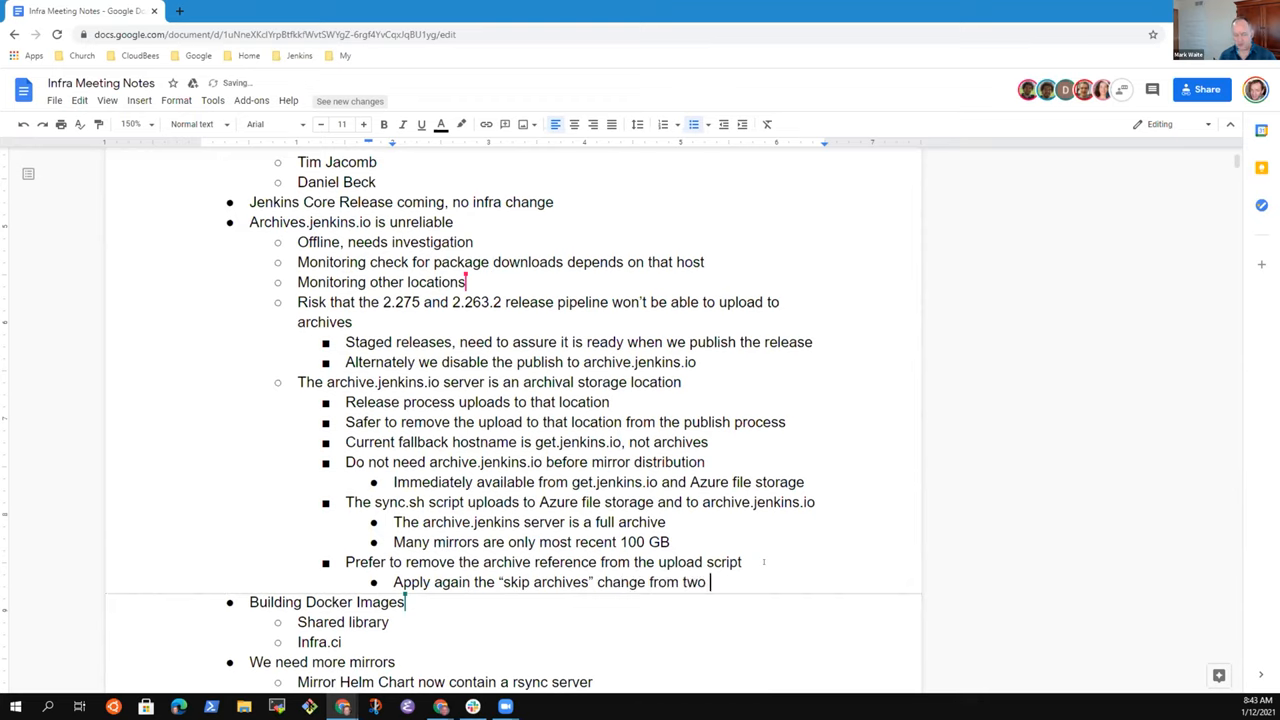
text( weeks afgo)
key(BackSpace)
key(BackSpace)
key(BackSpace)
text(go)
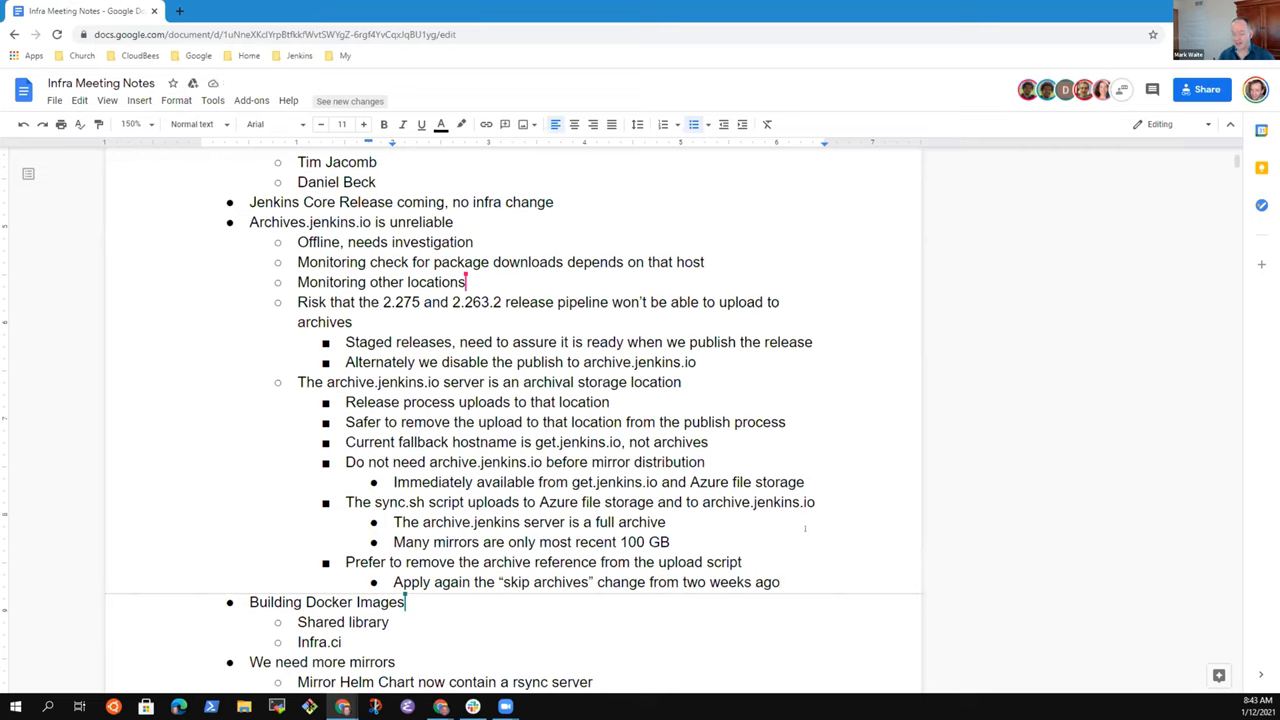
Step: Add a follow-up to submit a pull request for review by Daniel and Olivier
key(Return)
text(Mark to submit pull request for review and)
key(BackSpace)
key(BackSpace)
key(BackSpace)
text(by Daniel a)
key(BackSpace)
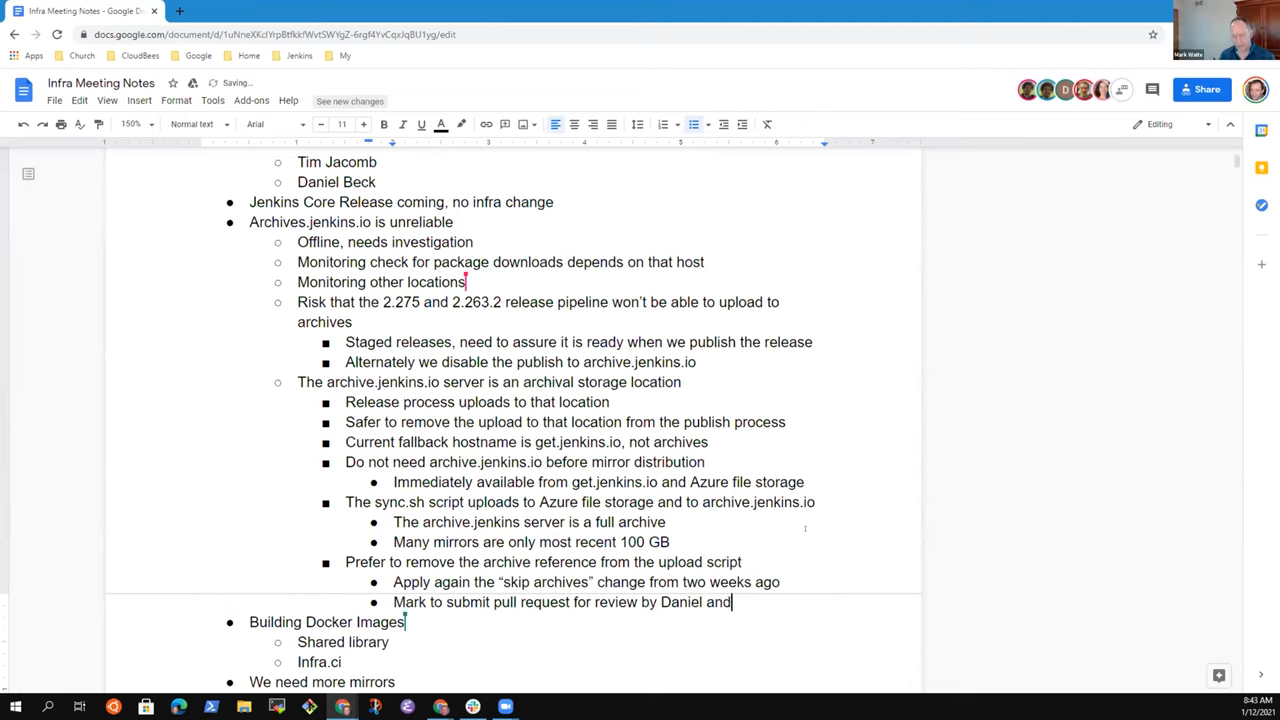
text(and)
text(Olivier)
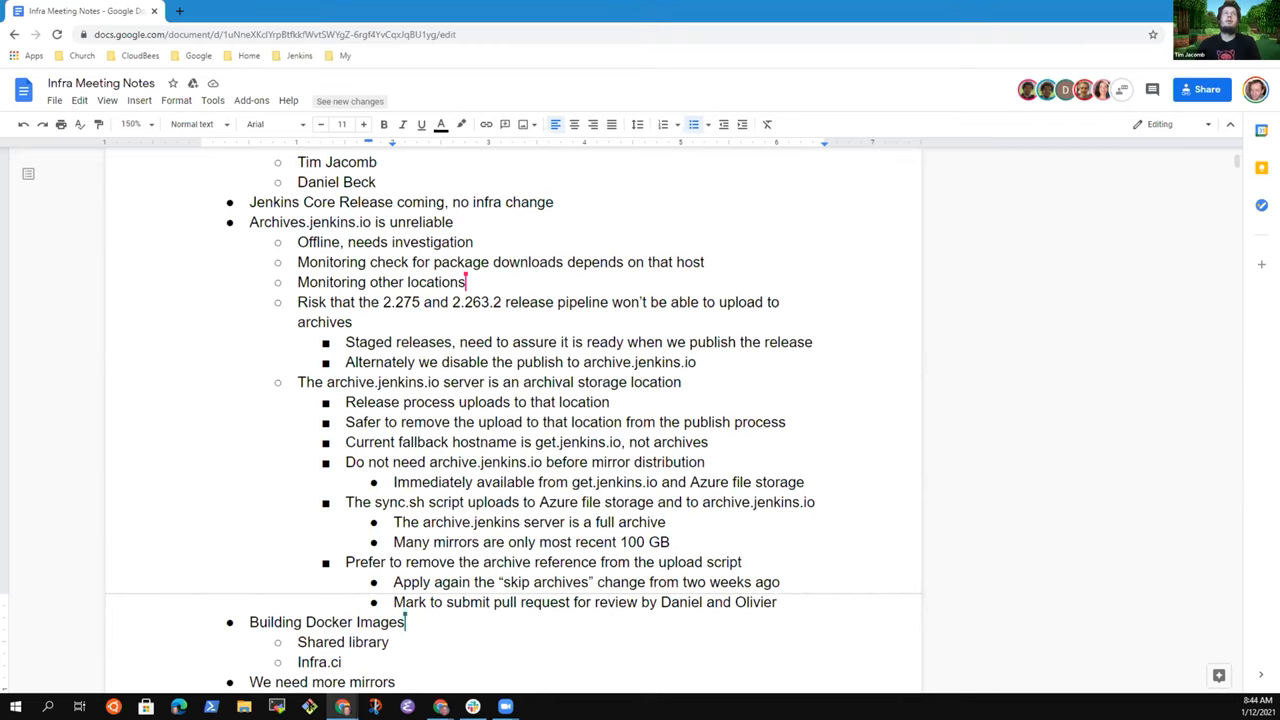
scroll(512, 400, down, 2)
scroll(512, 400, down, 1)
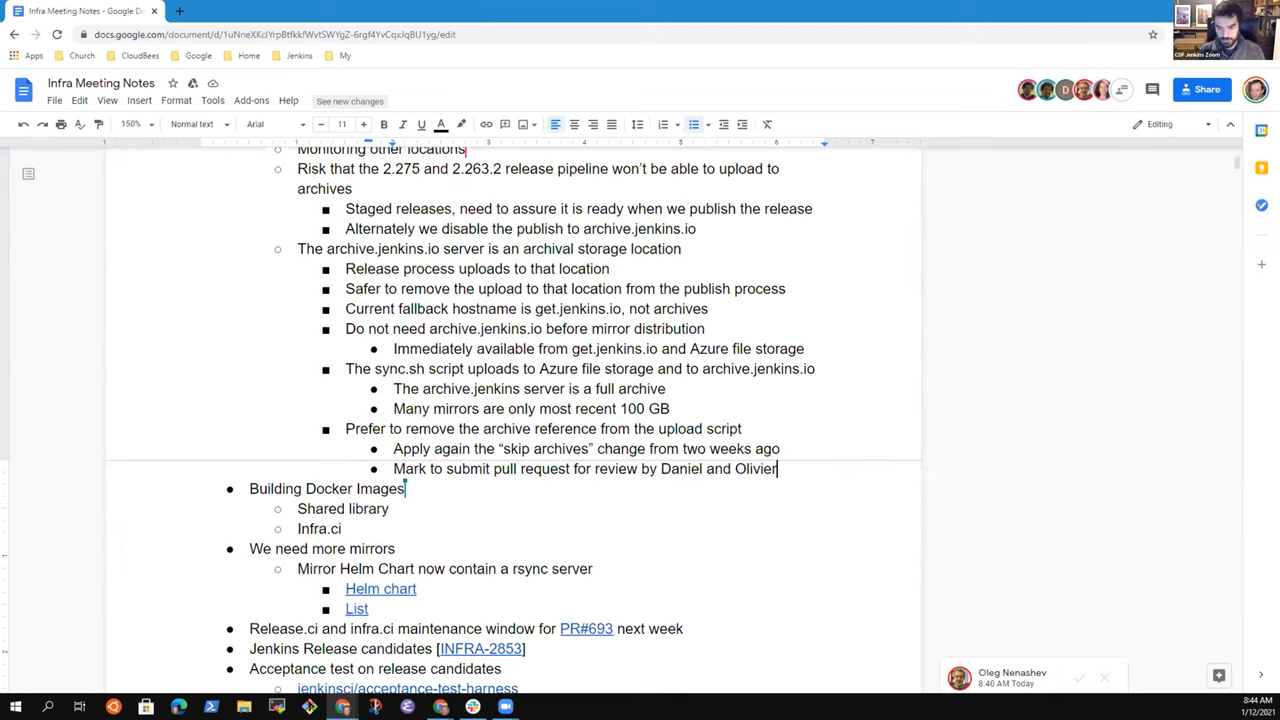
click(551, 388)
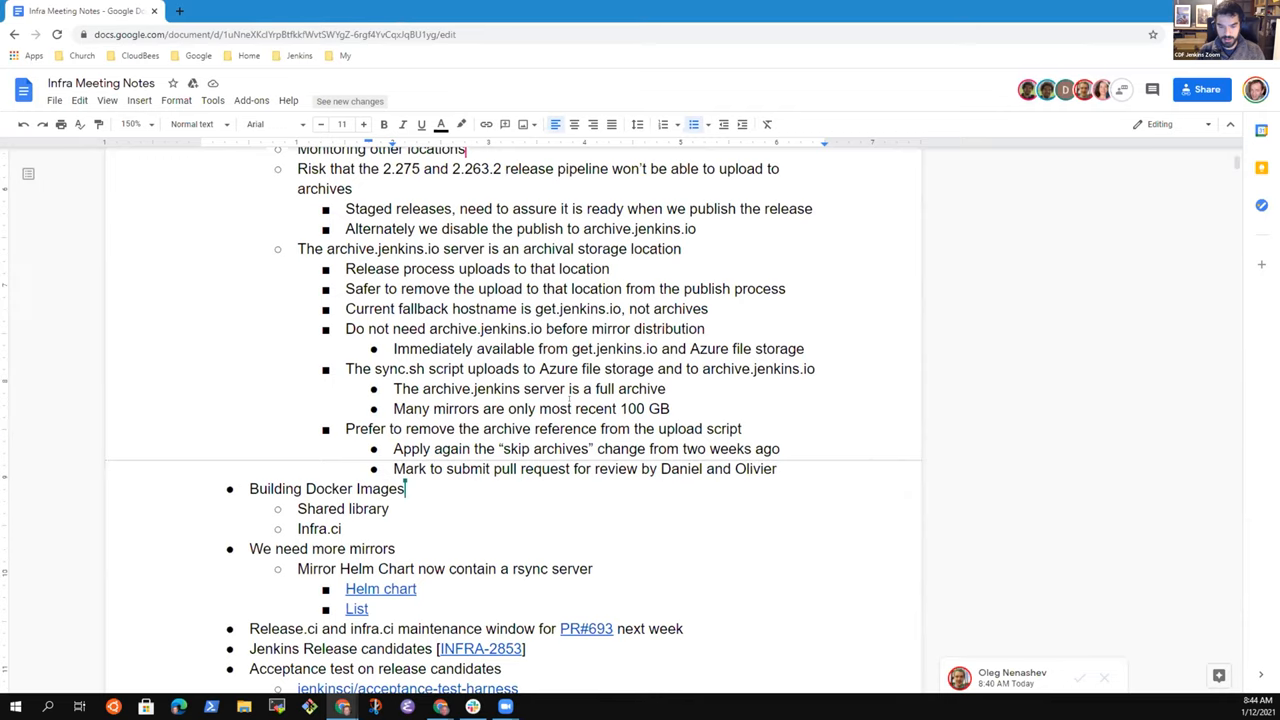
key(Down)
key(Down)
key(Down)
key(End)
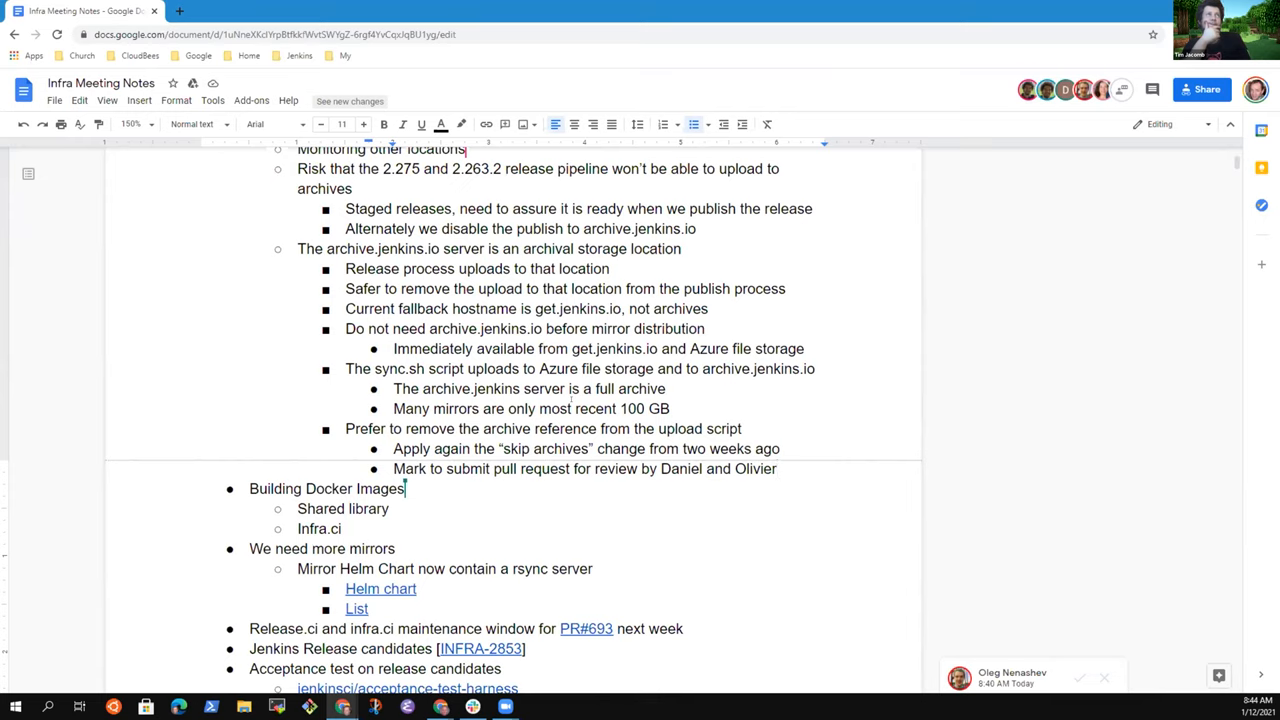
key(shift+Home)
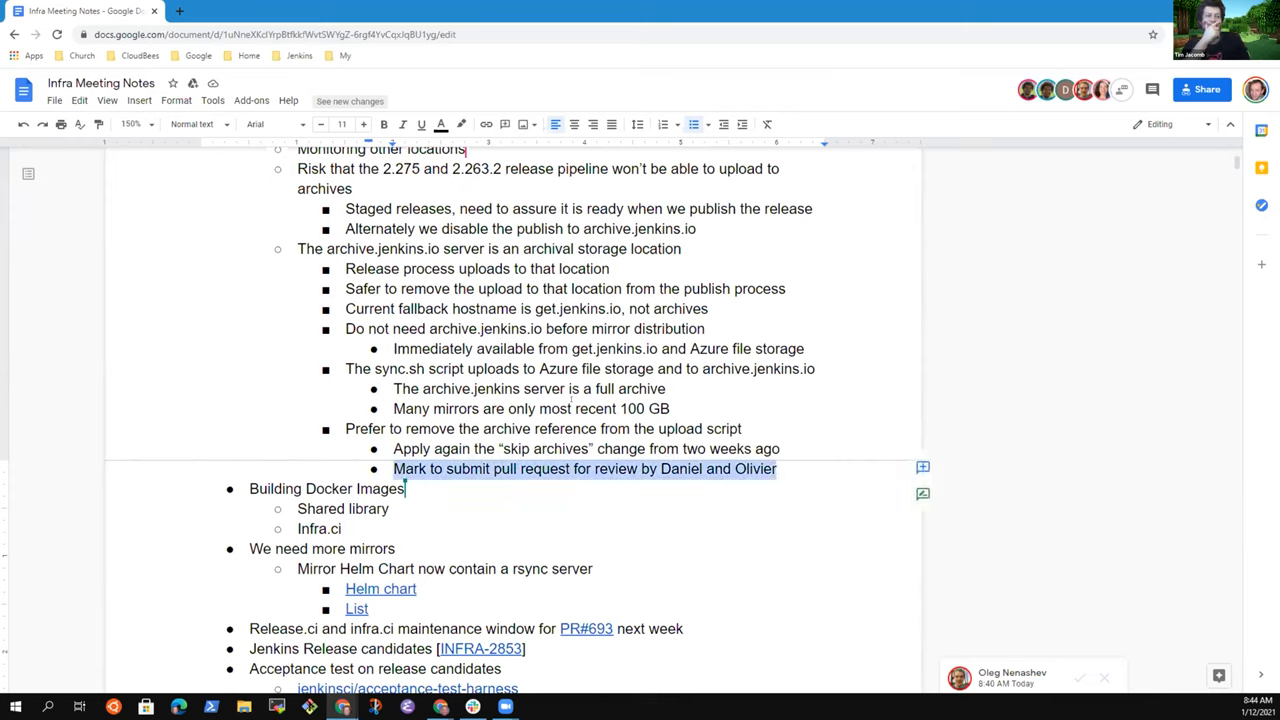
key(Right)
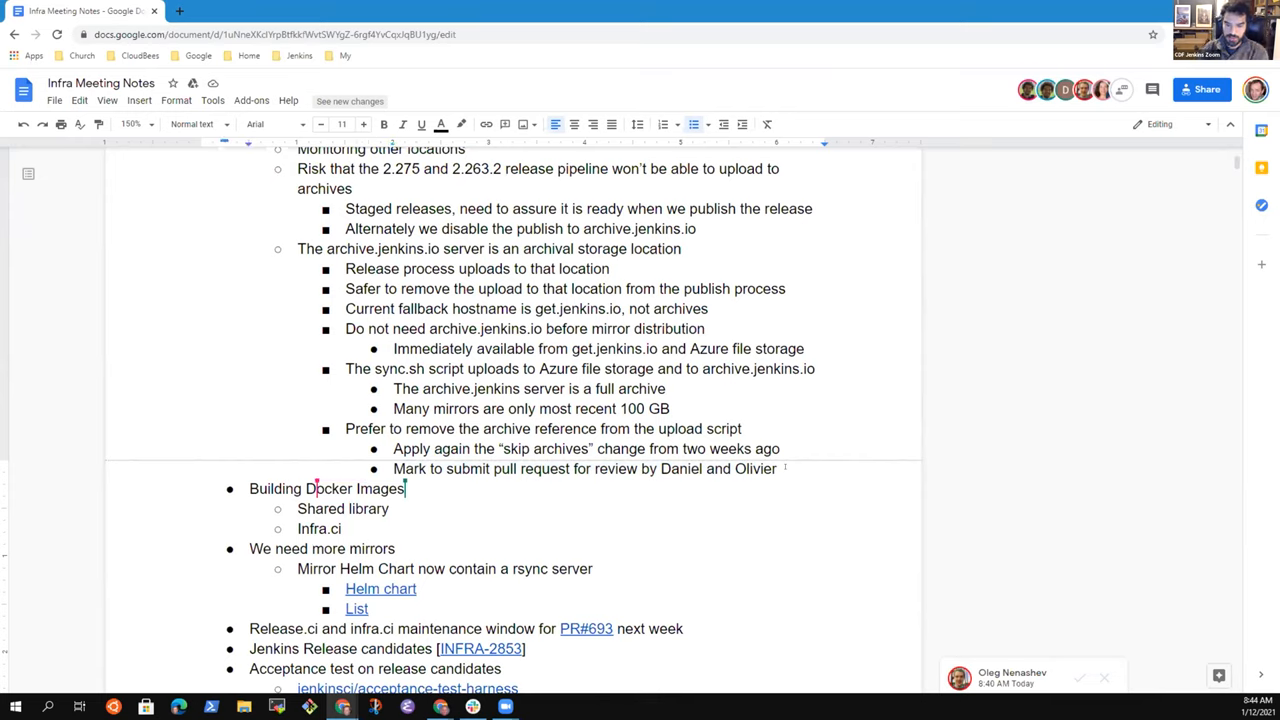
key(shift+Home)
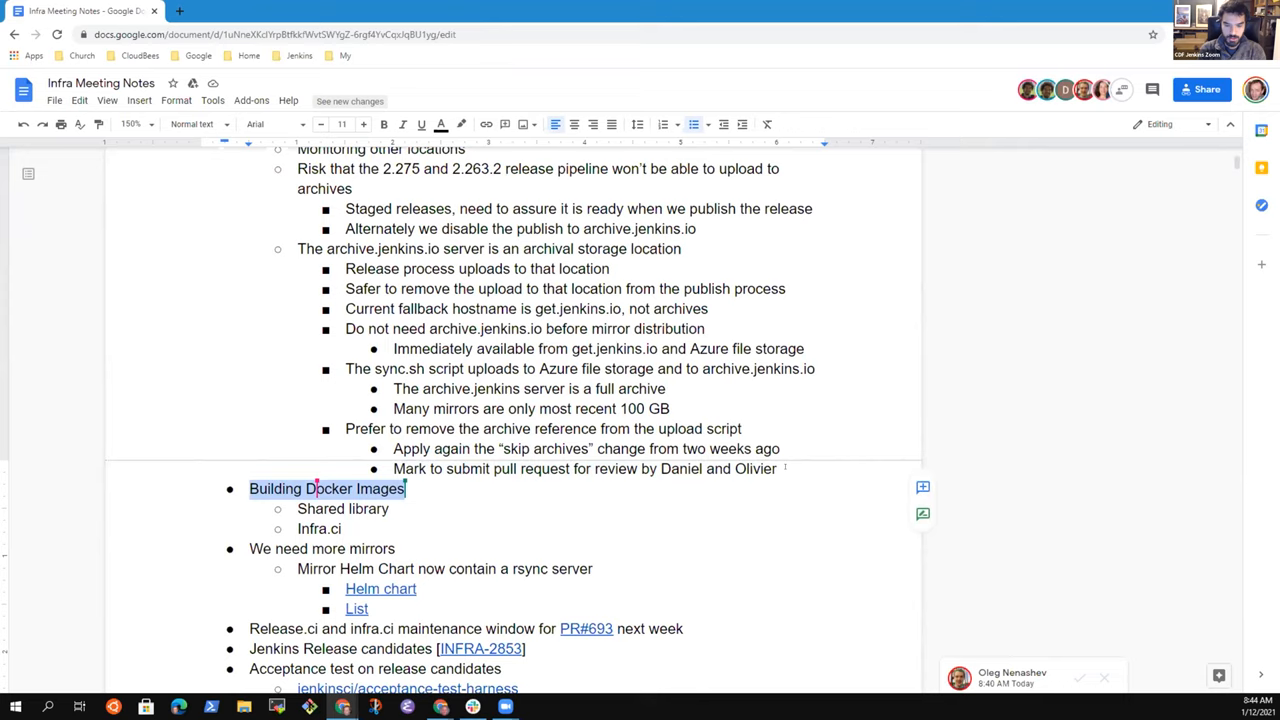
key(Down)
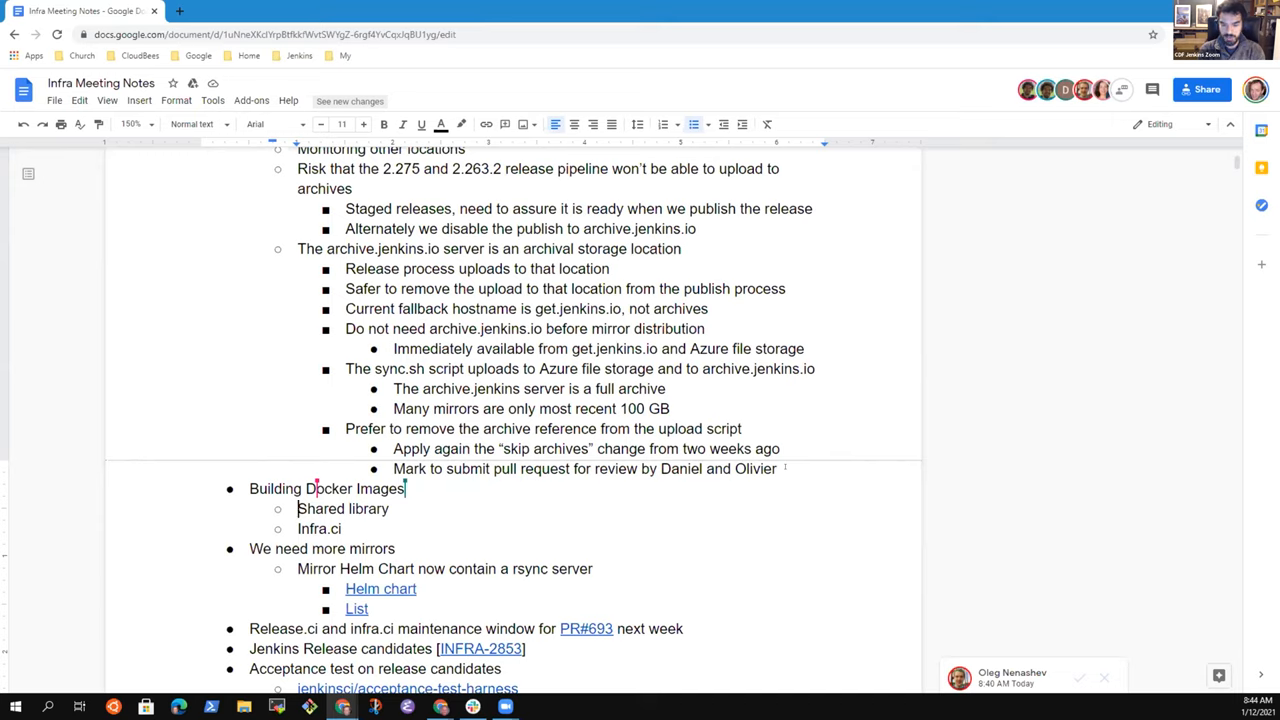
Step: Add a point above Shared library about moving jobs to Kubernetes
key(Return)
key(Up)
text(Moving more )
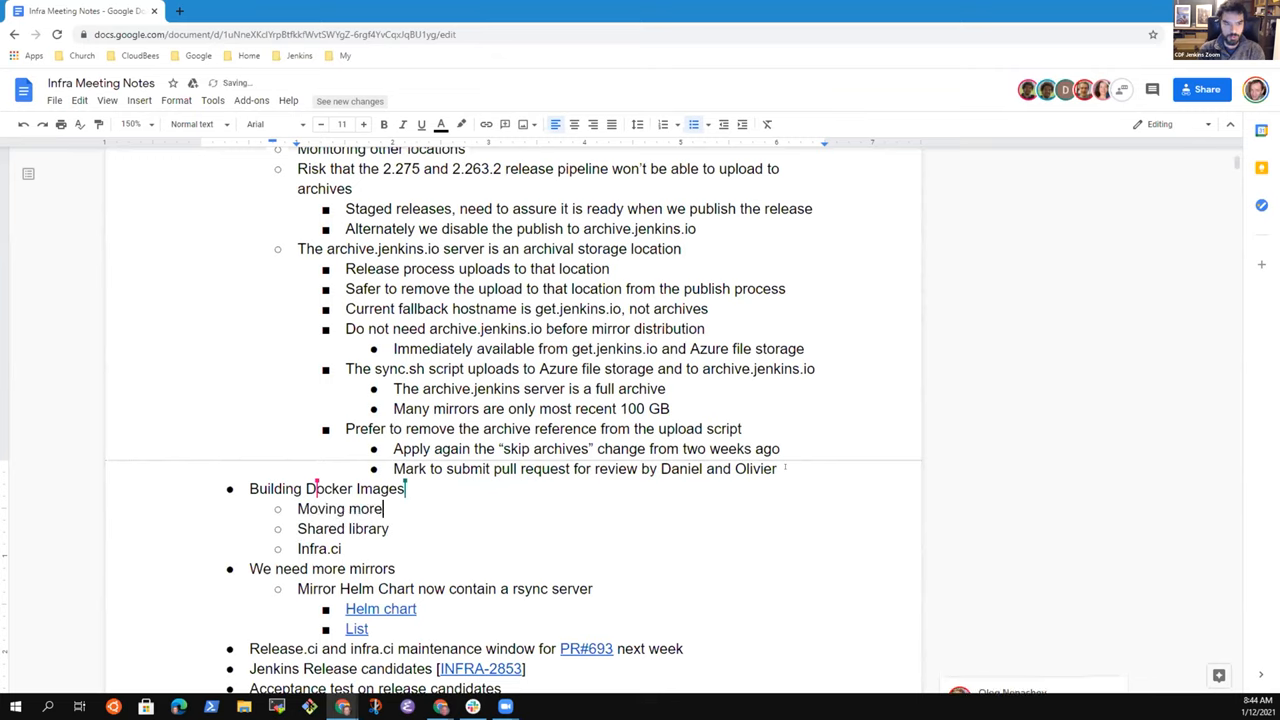
text(and more job)
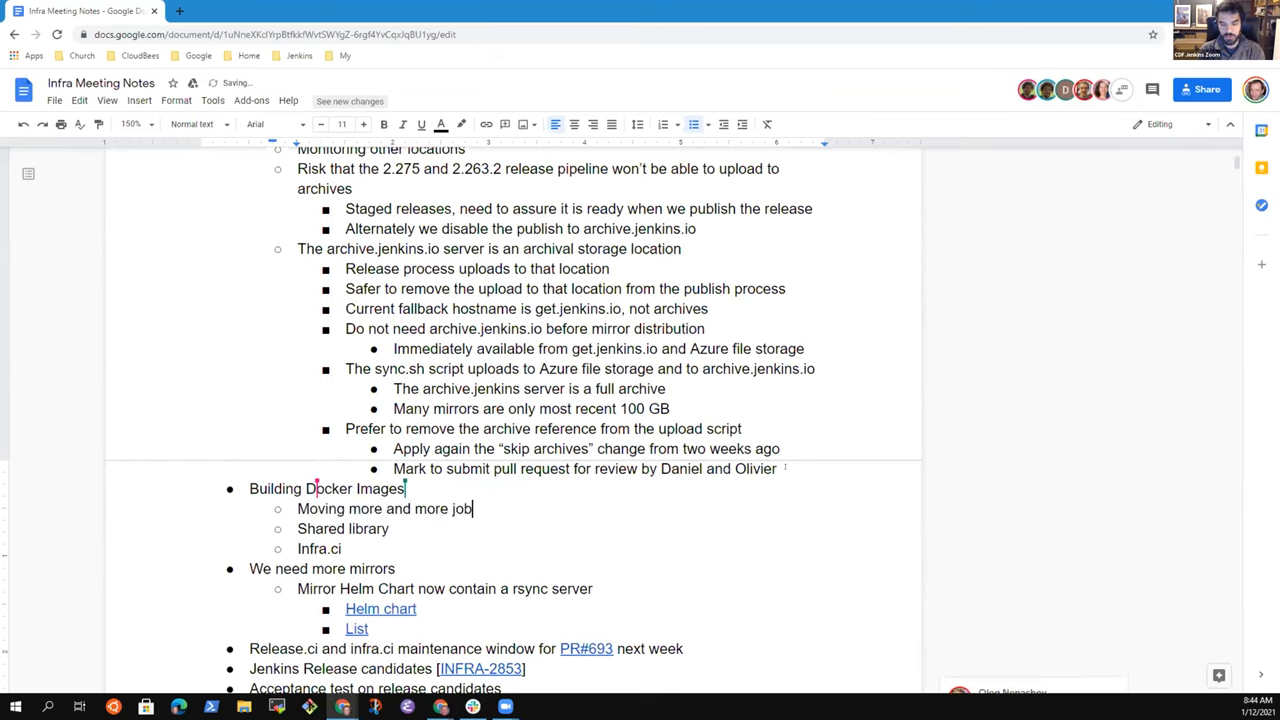
text(s to run Jenkins )
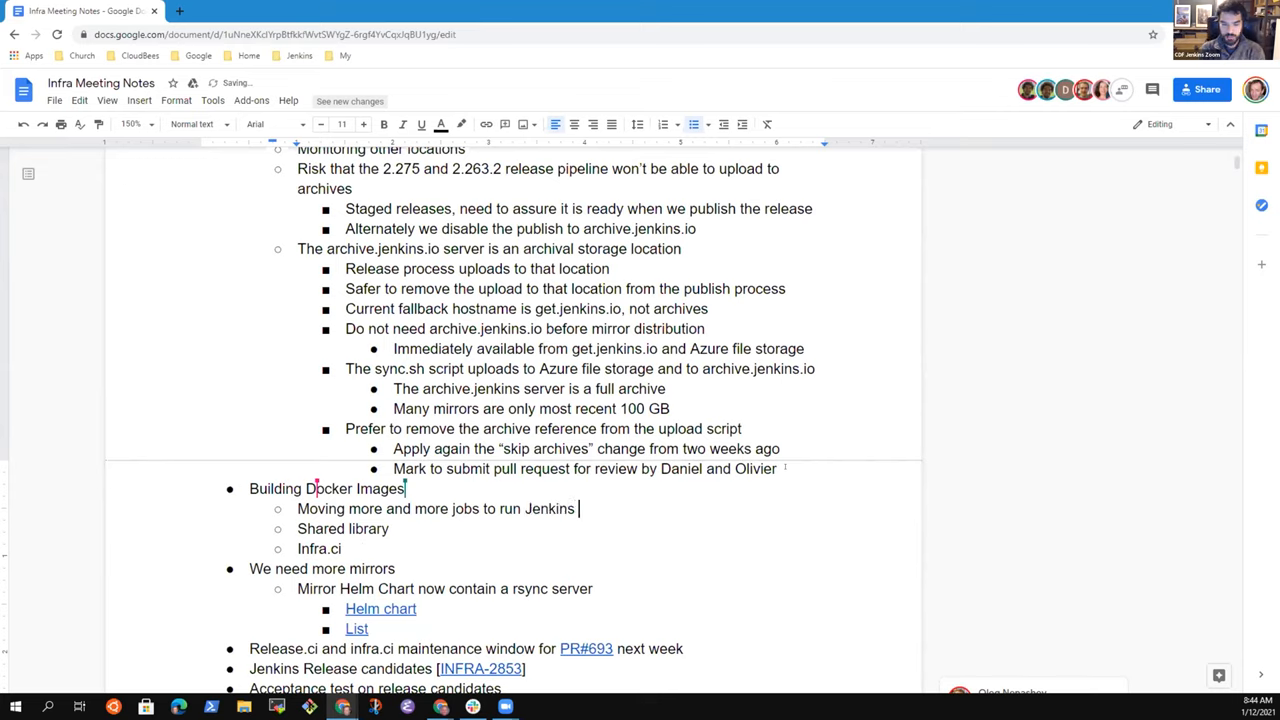
text(on Kubernetes)
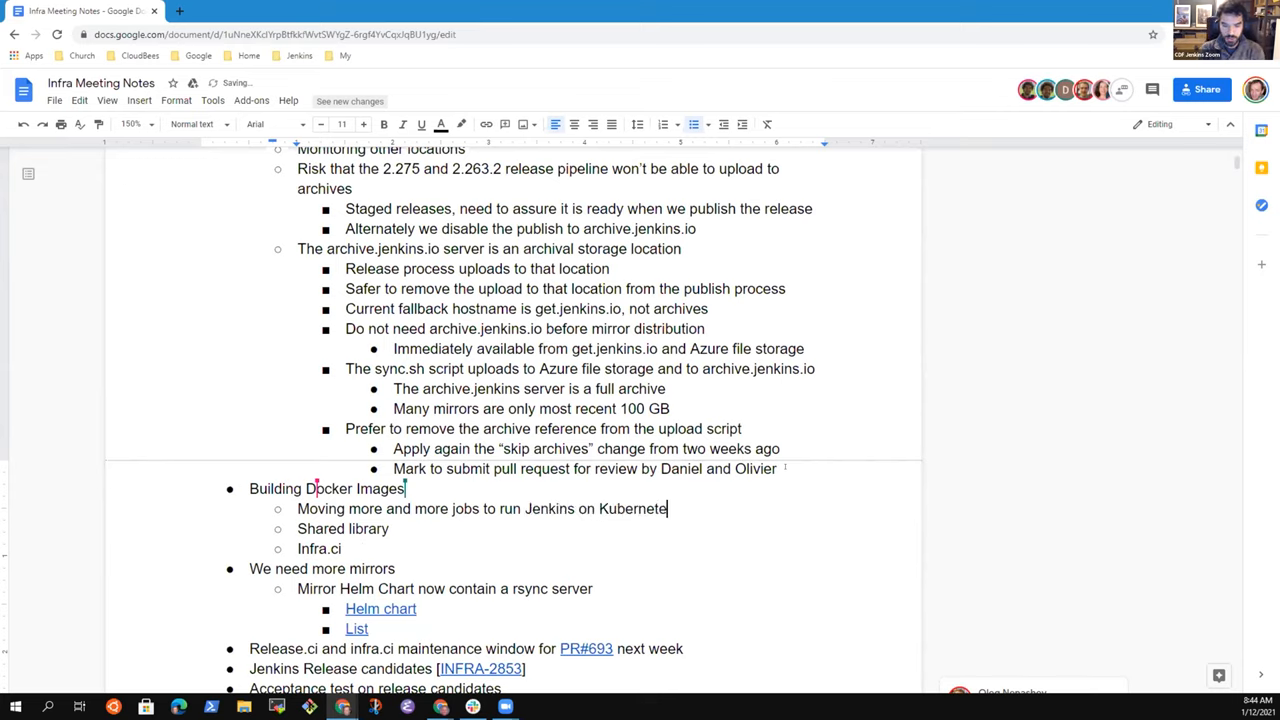
key(Return)
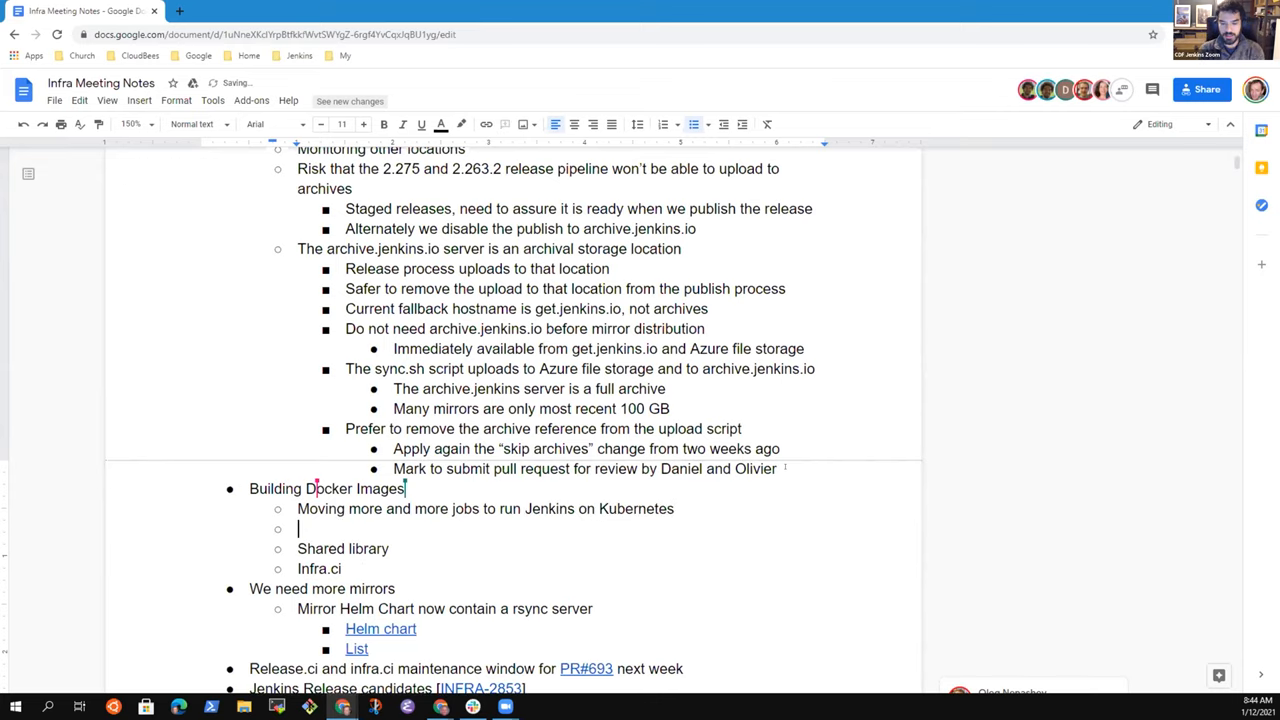
text(DOn')
Step: Discard the abandoned follow-up line and add a nested note under Shared library: "Changes needed for docker image build workflow."
key(BackSpace)
key(BackSpace)
key(BackSpace)
text(Don't)
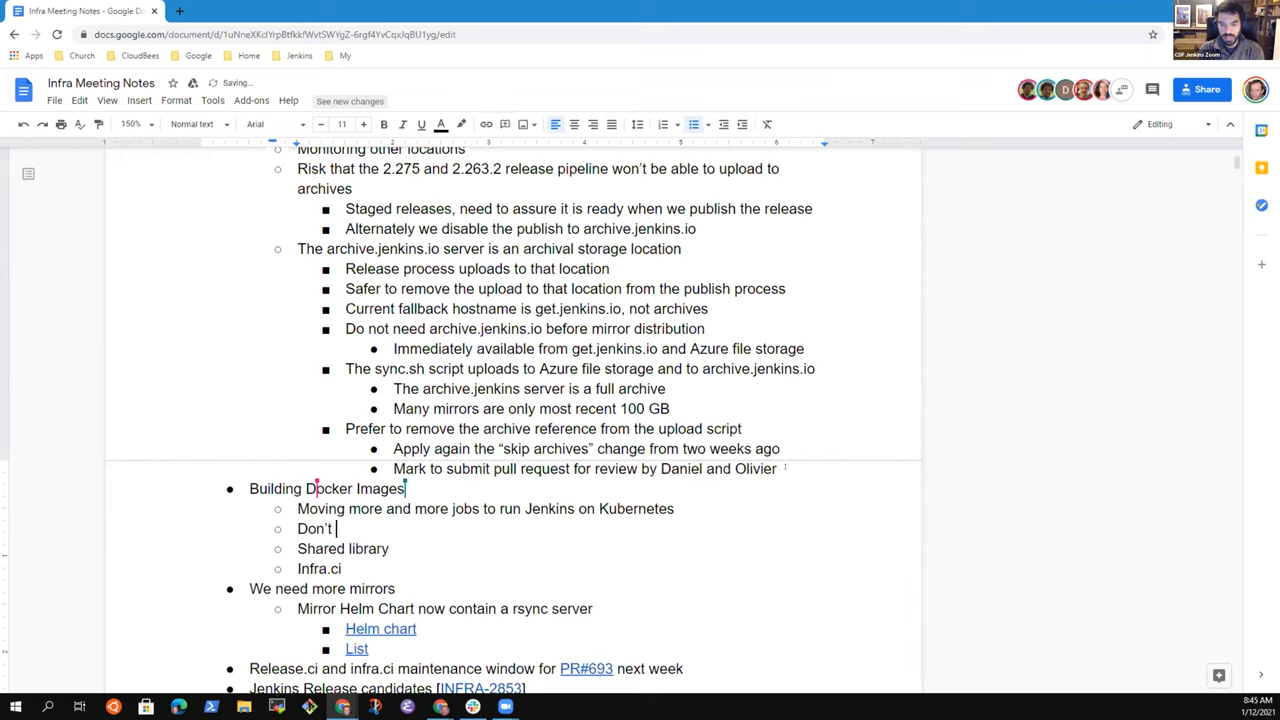
key(BackSpace)
key(BackSpace)
key(BackSpace)
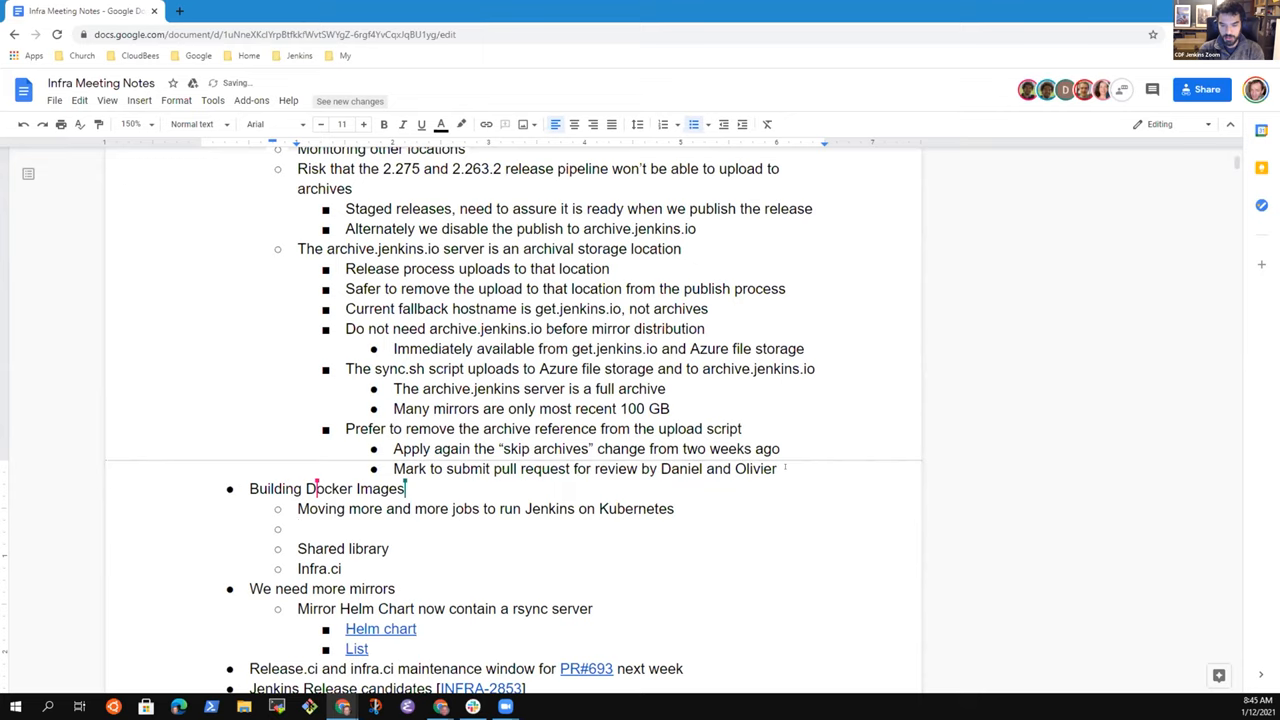
key(BackSpace)
key(BackSpace)
key(Return)
key(Tab)
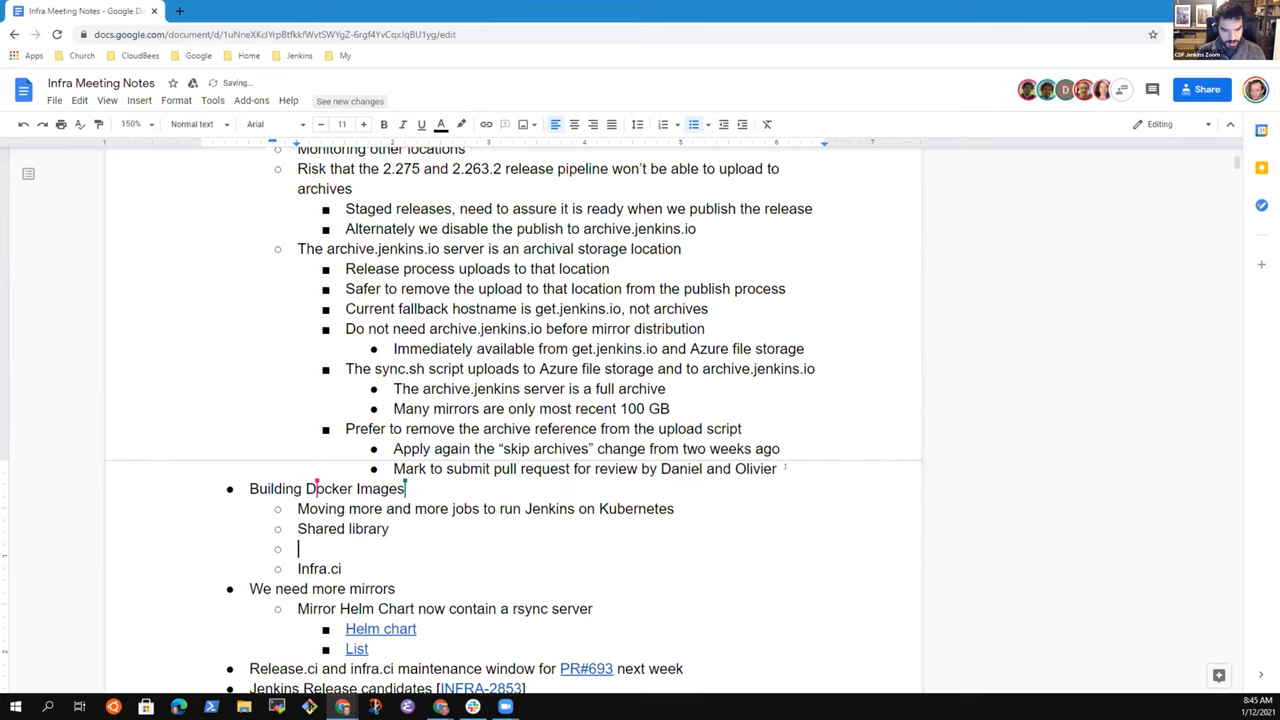
text(Changes needed for)
key(BackSpace)
key(BackSpace)
key(BackSpace)
text(for docker image build workflow)
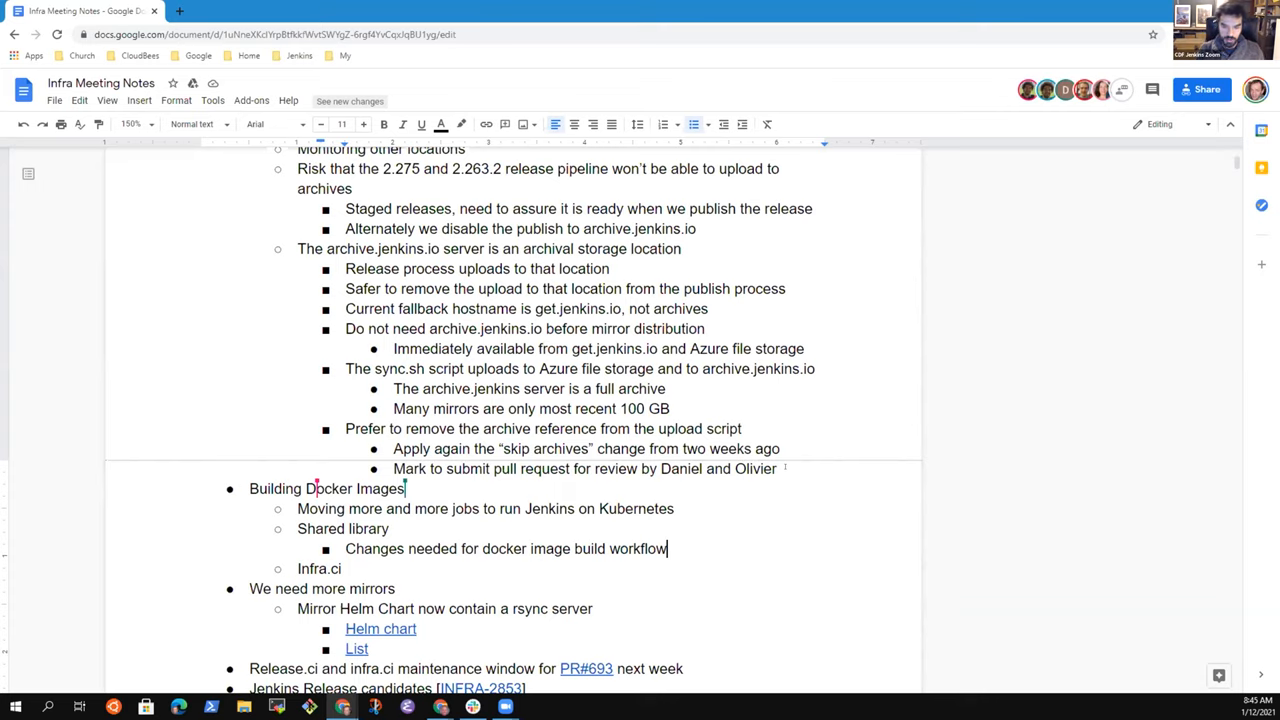
Step: Add nested Shared library notes on docker-xxx images with a Jenkinsfile, tags, and lint checks
key(Return)
text(Create a)
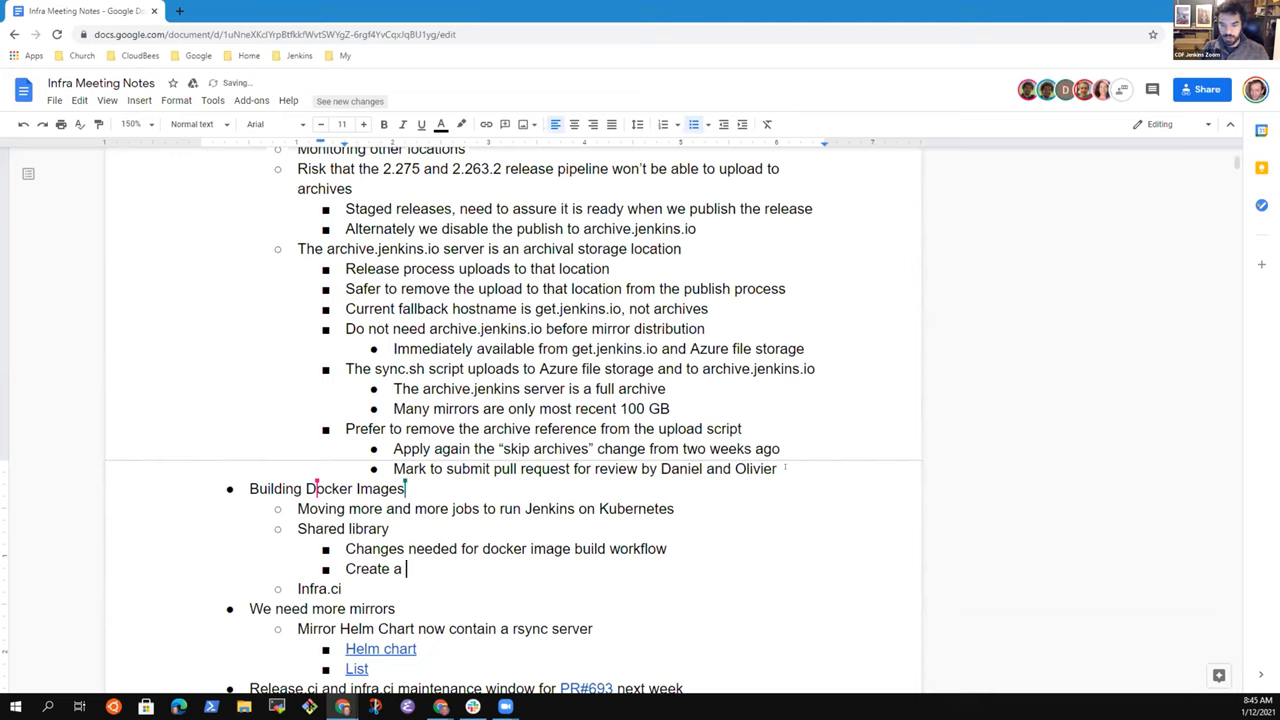
text(n image docker-xxx with )
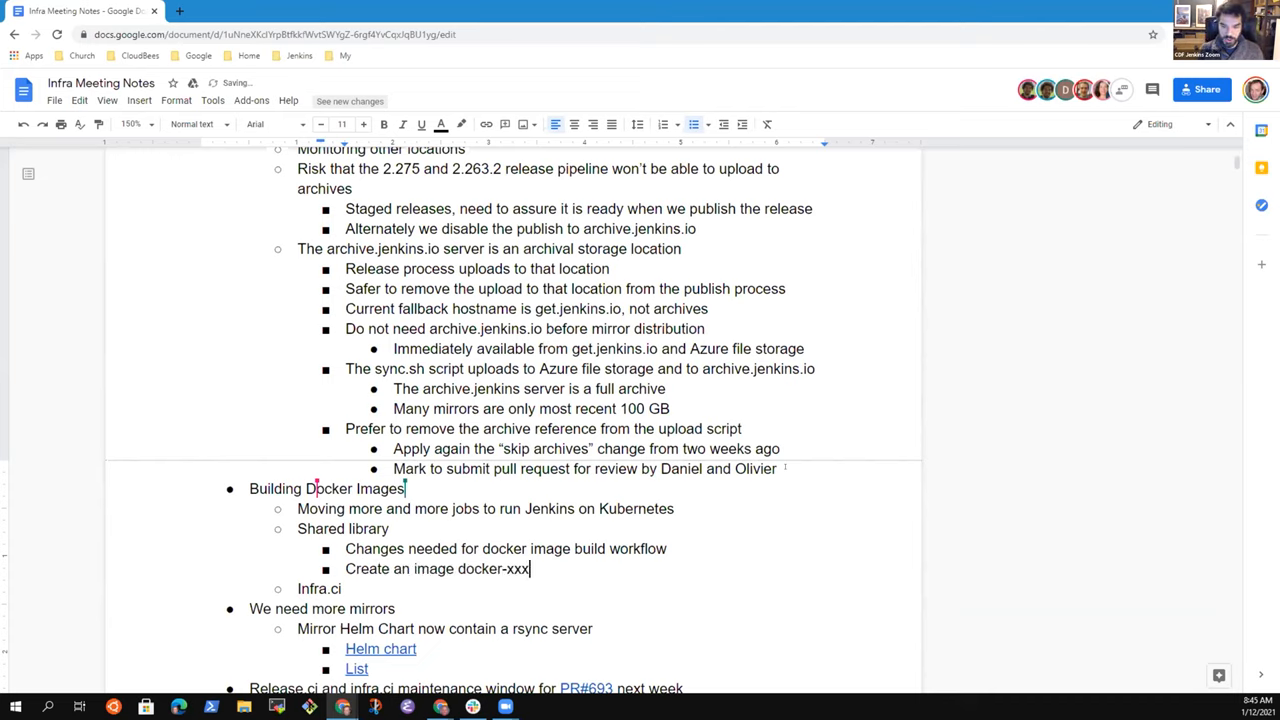
text(Jenkins)
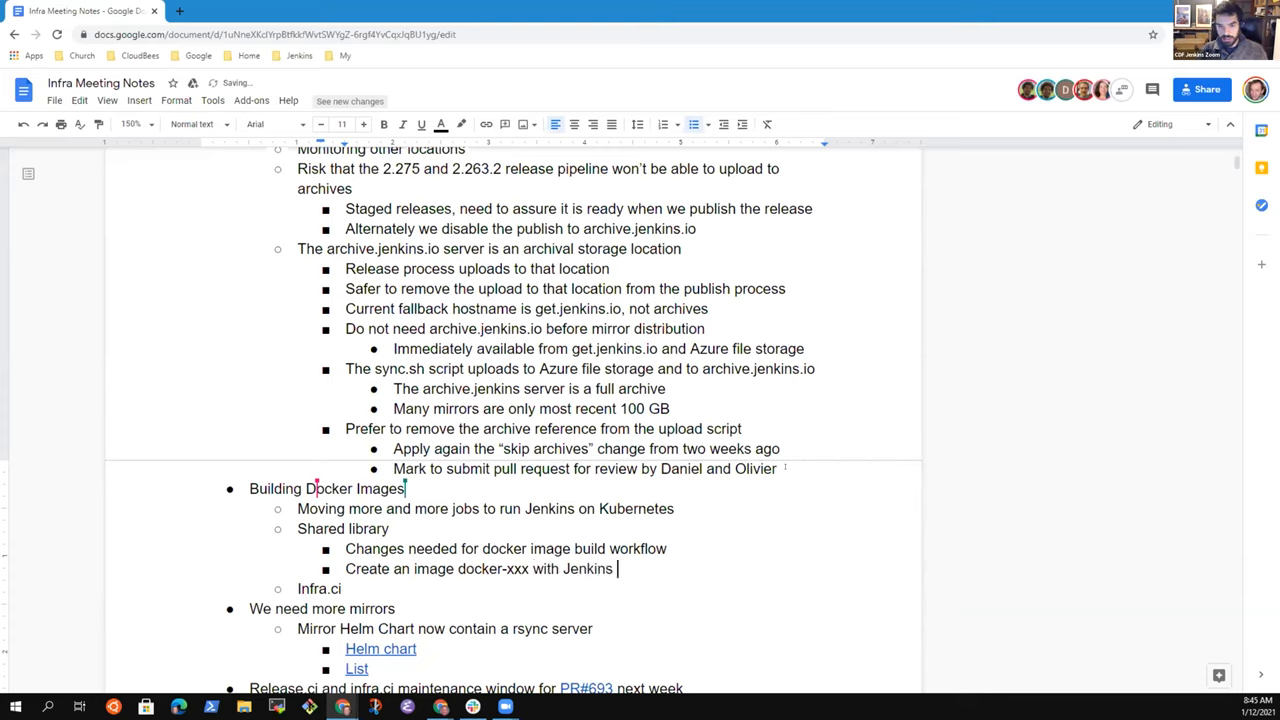
key(ctrl+BackSpace)
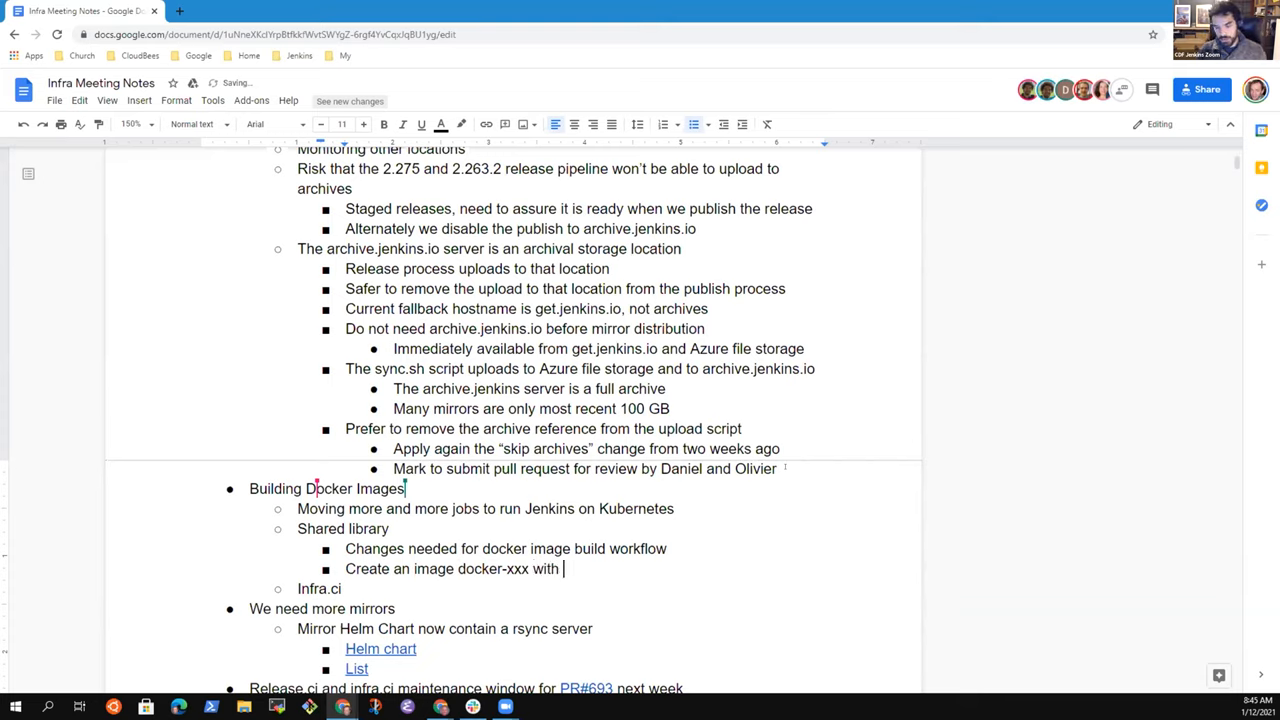
text(Jwen)
key(ctrl+BackSpace)
text(Jenk)
key(BackSpace)
key(BackSpace)
key(BackSpace)
key(BackSpace)
key(BackSpace)
key(BackSpace)
text(in repository with a Jenkinsfile)
key(Return)
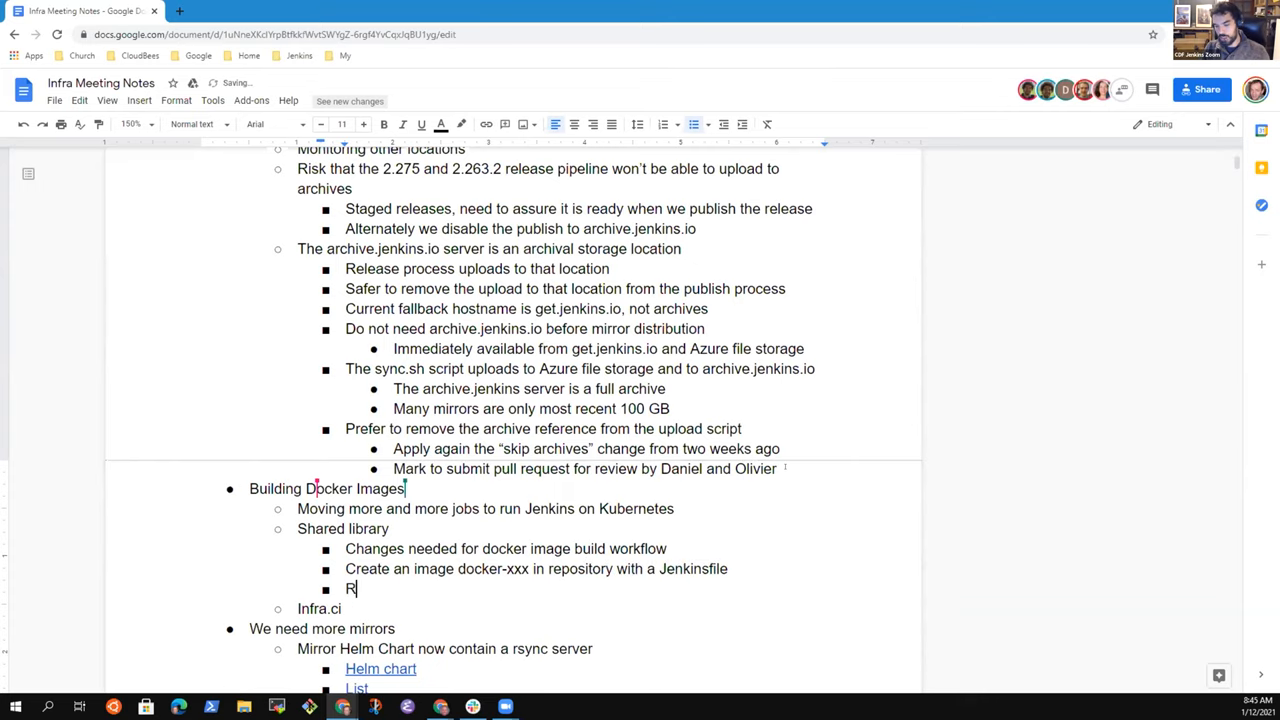
text(Runs some lint checks)
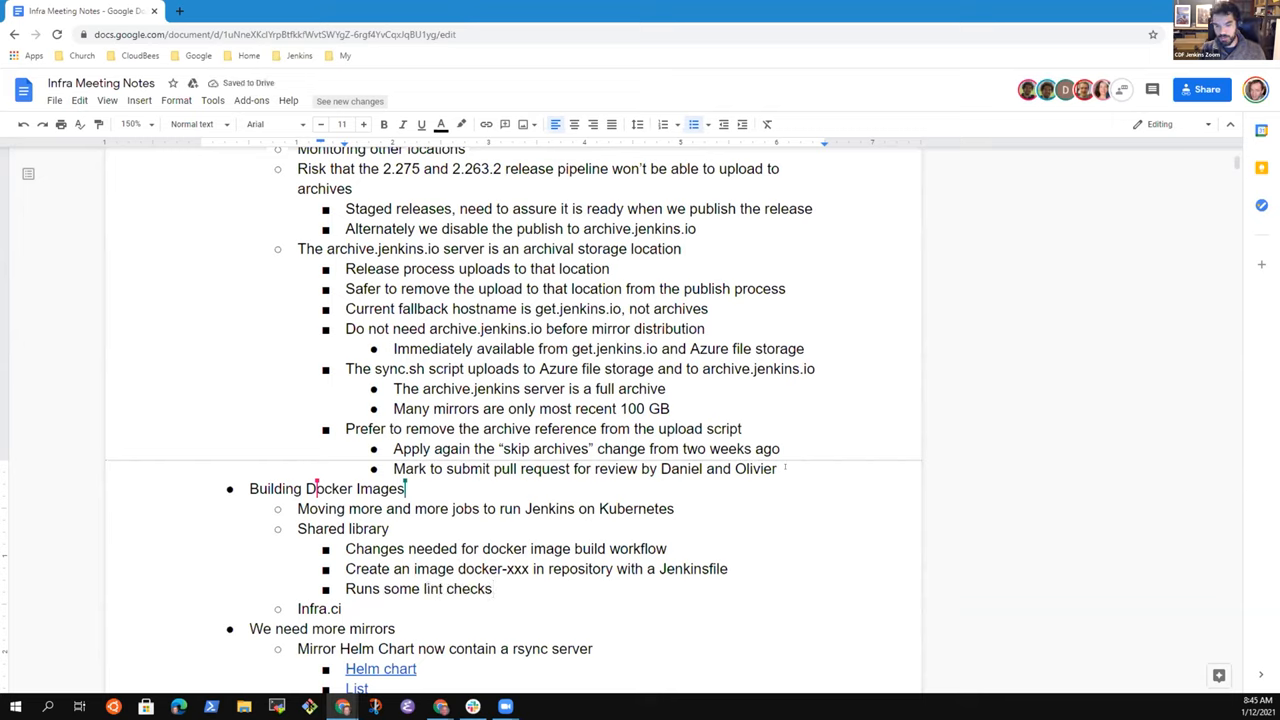
text(, builds the Docker image using branches and tags)
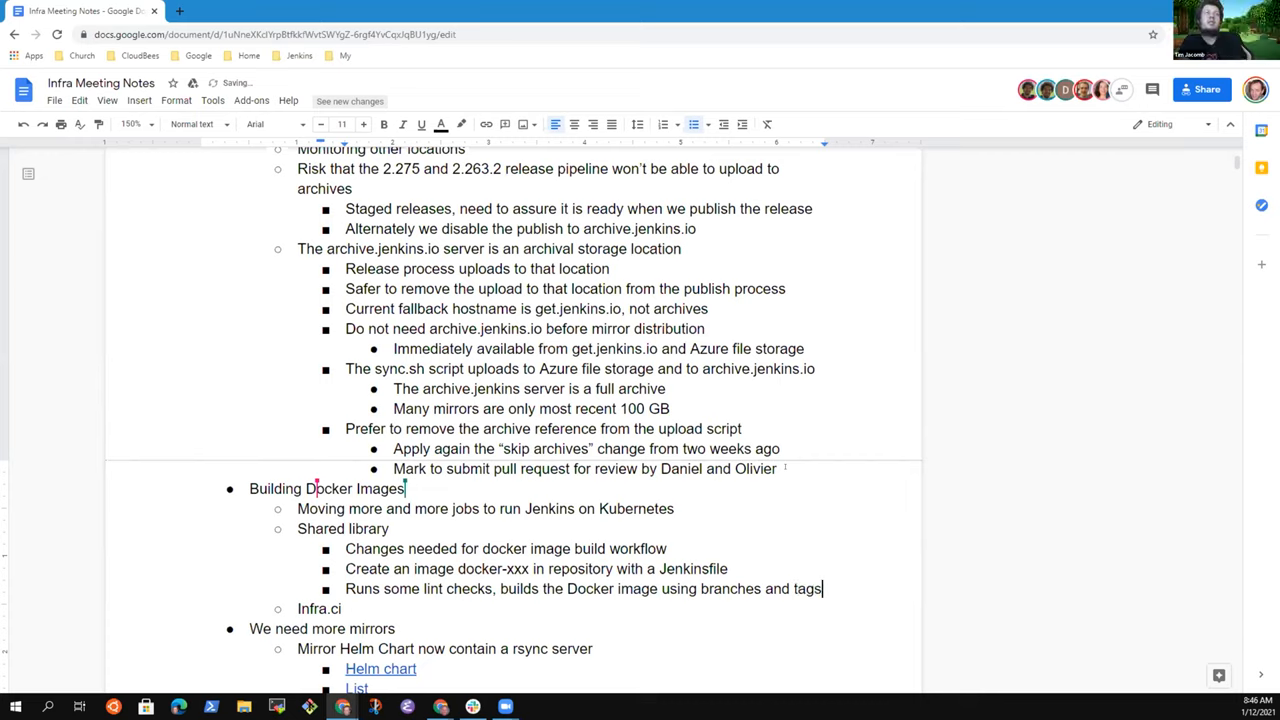
key(Return)
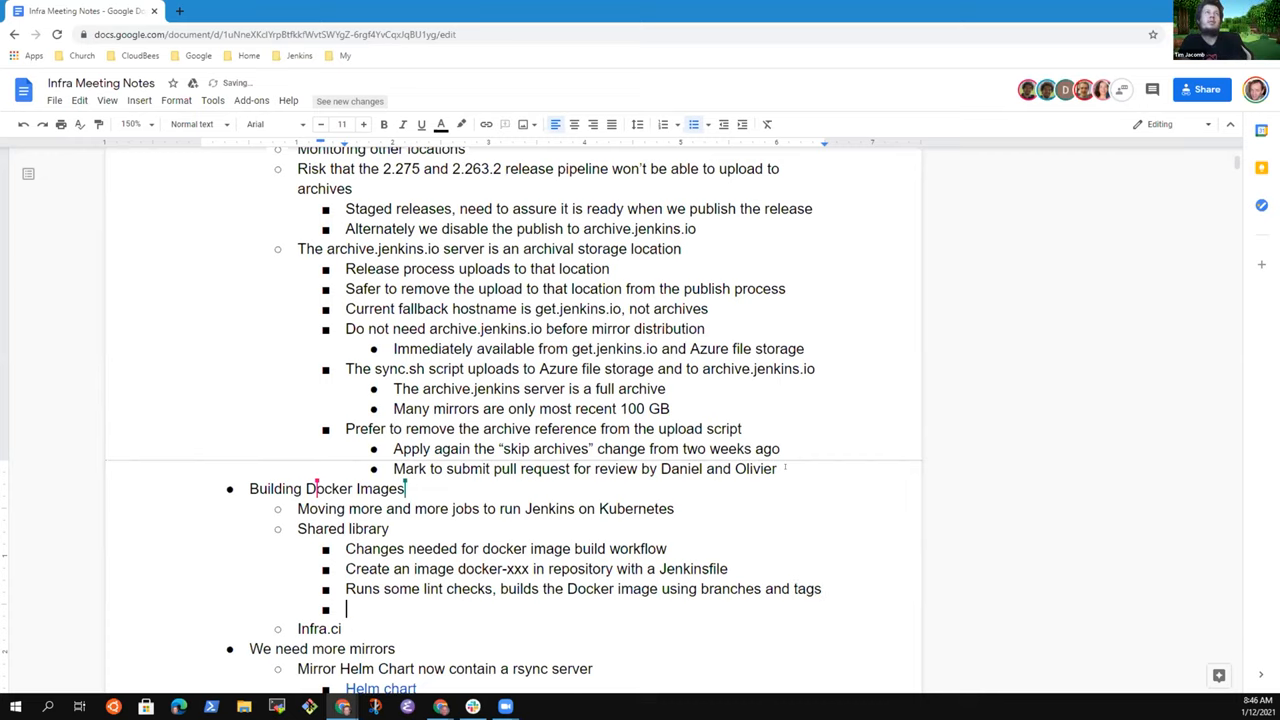
text(In jenkins-infra only,)
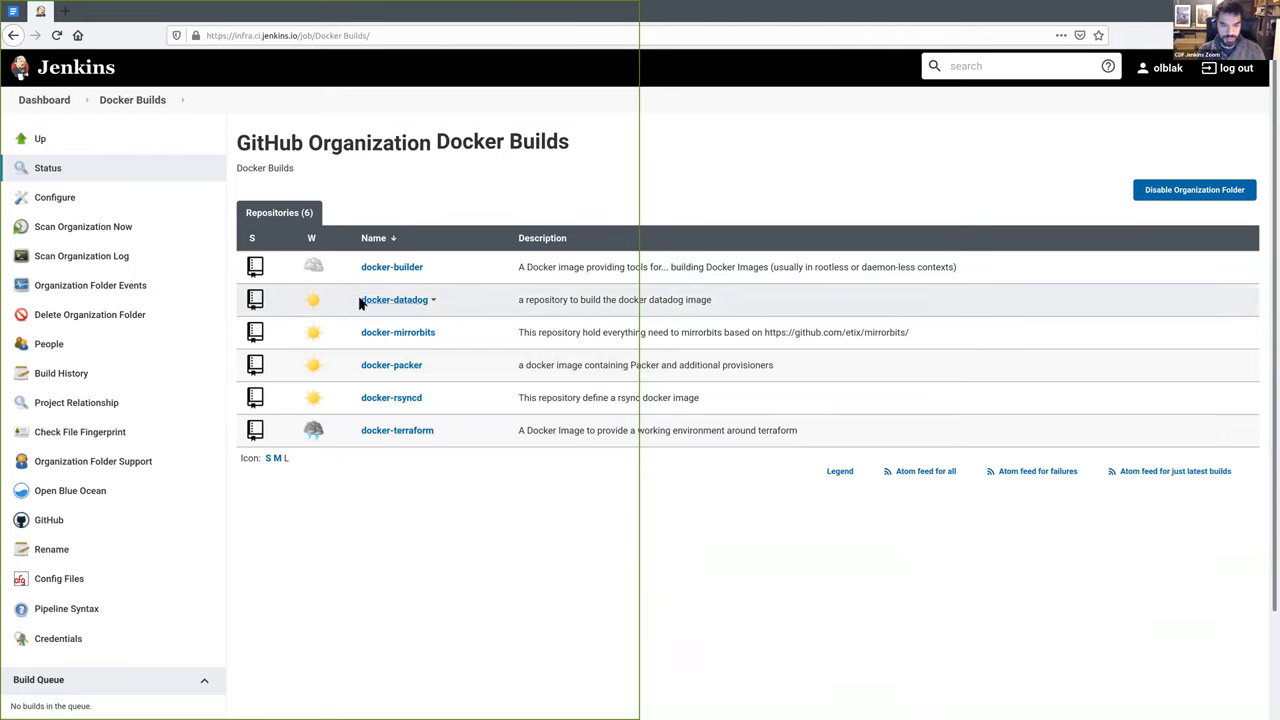
Step: Open the docker-mirrorbits job's v0.1.1 tag build from its Tags list
click(398, 332)
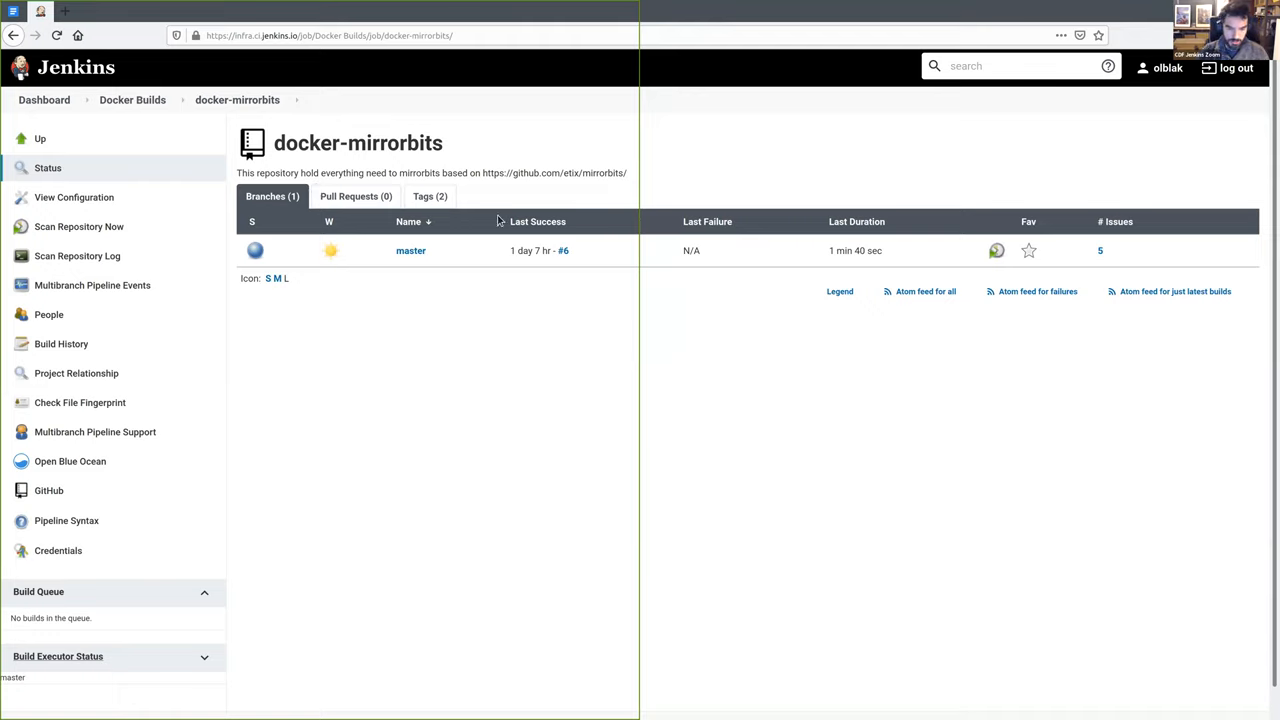
click(437, 199)
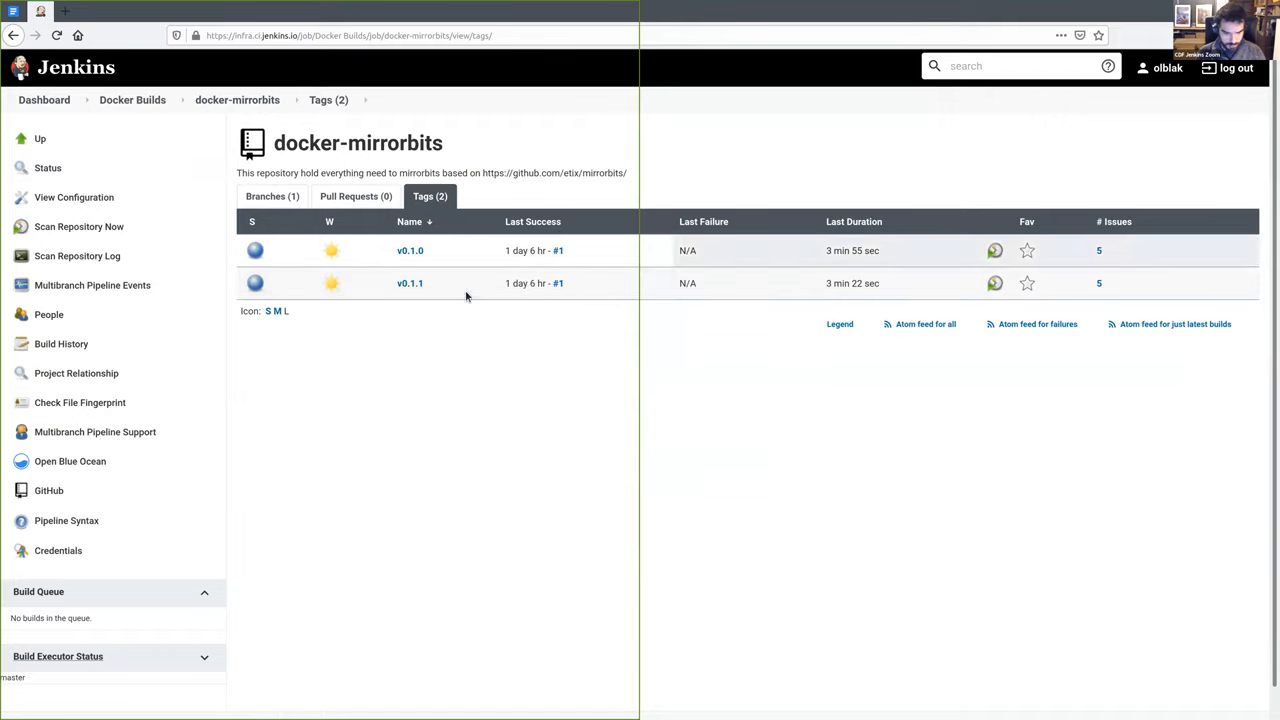
click(410, 283)
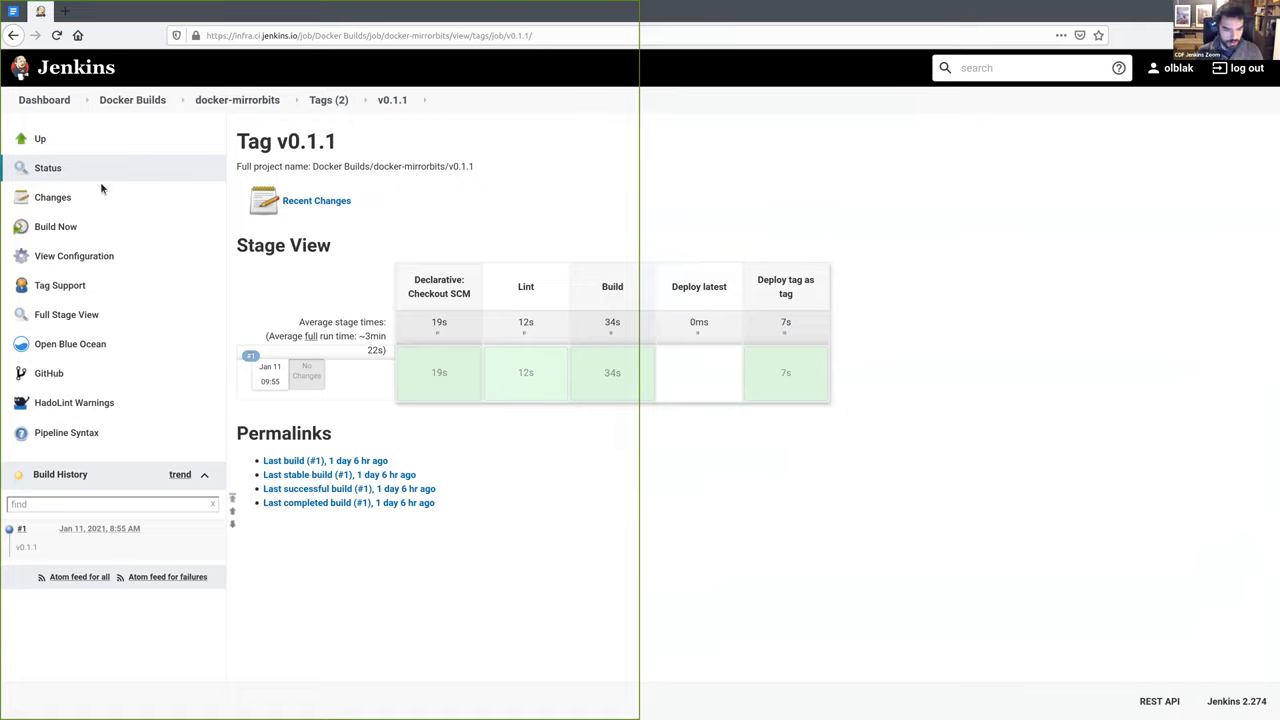
mouse_move(232, 510)
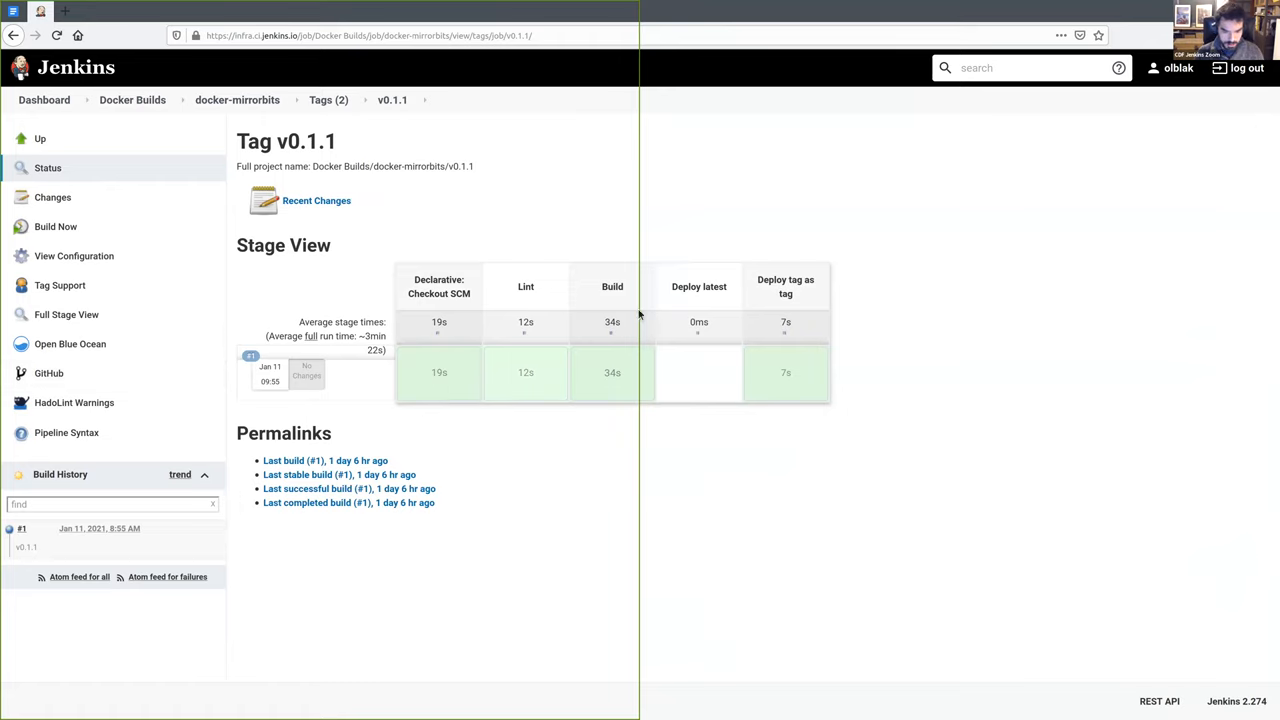
click(70, 405)
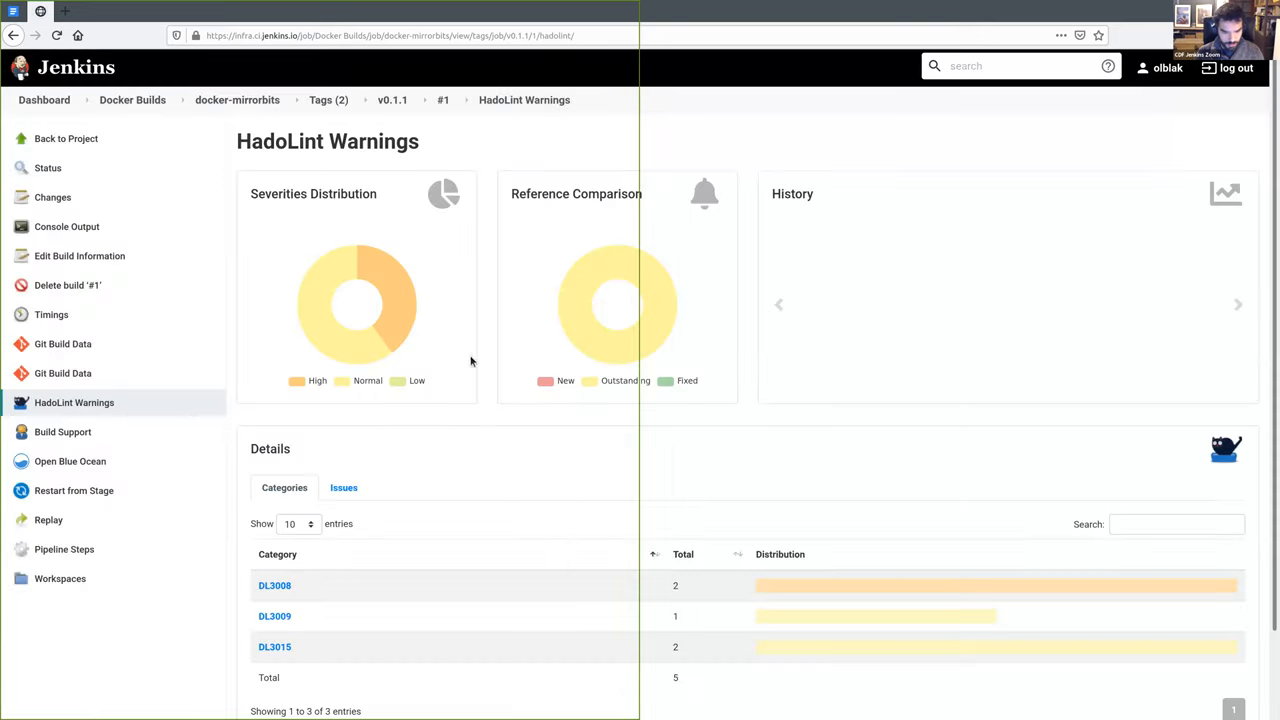
scroll(473, 387, down, 2)
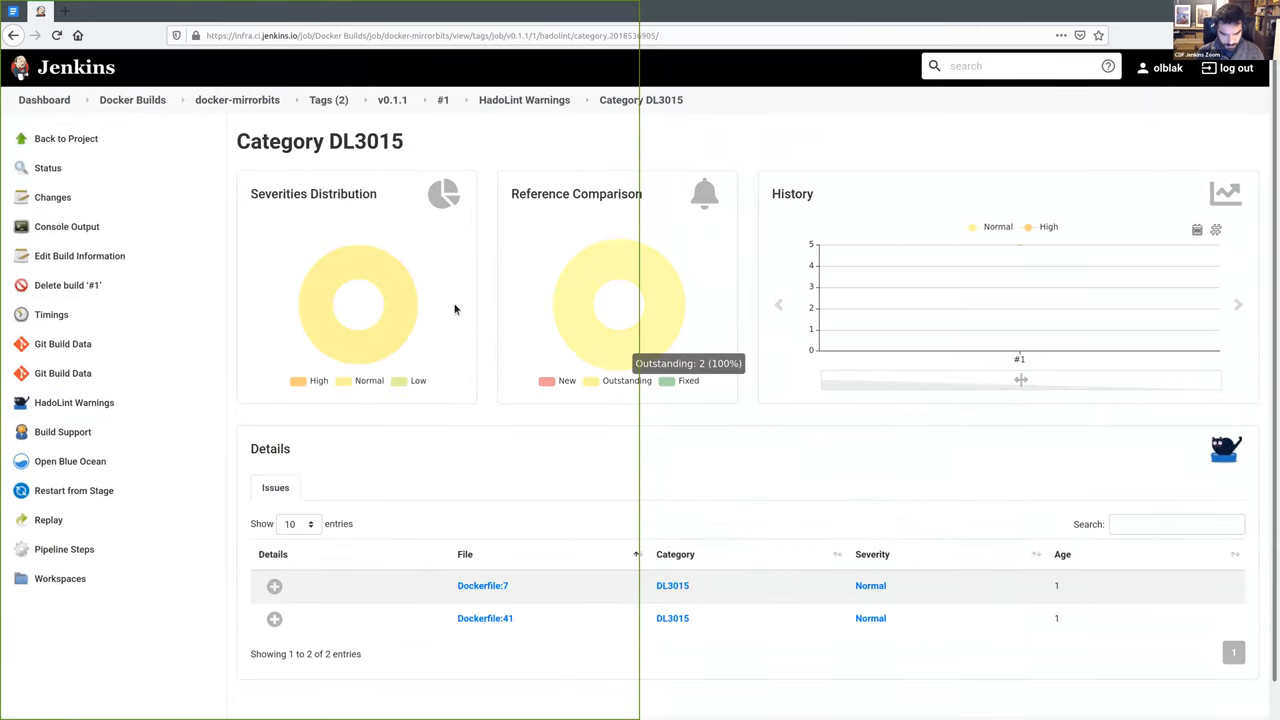
scroll(455, 309, down, 1)
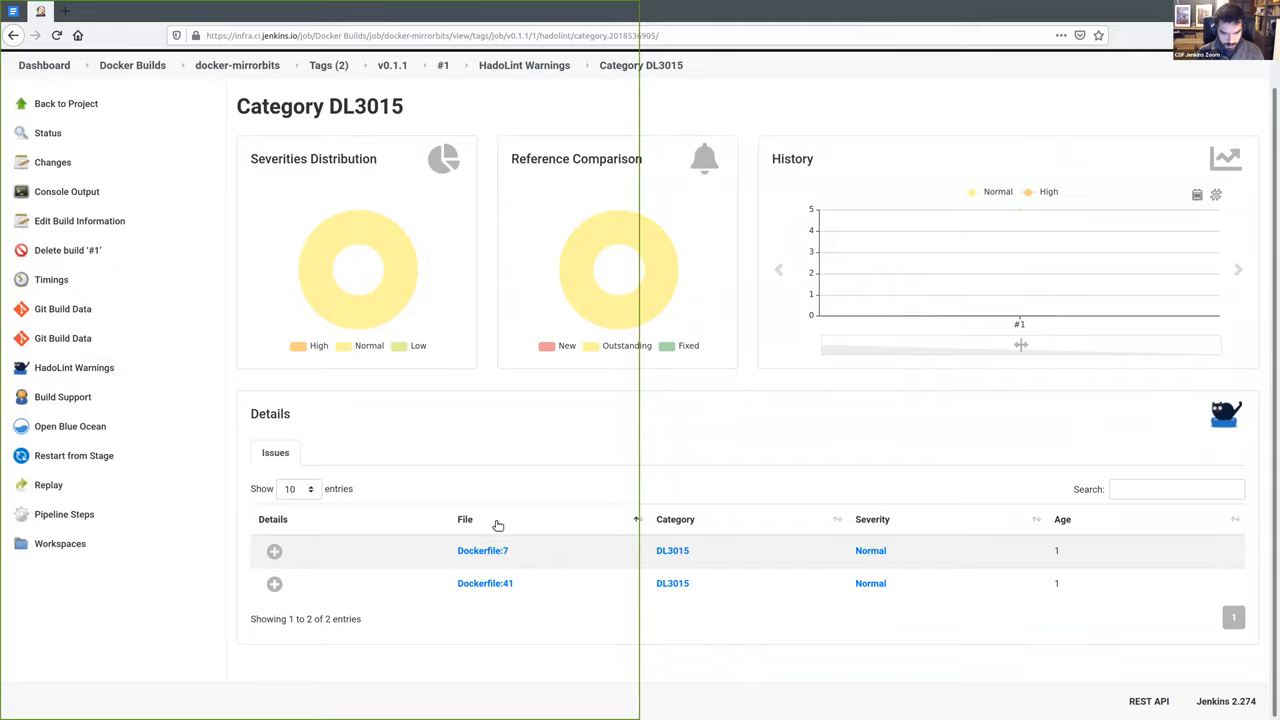
click(483, 551)
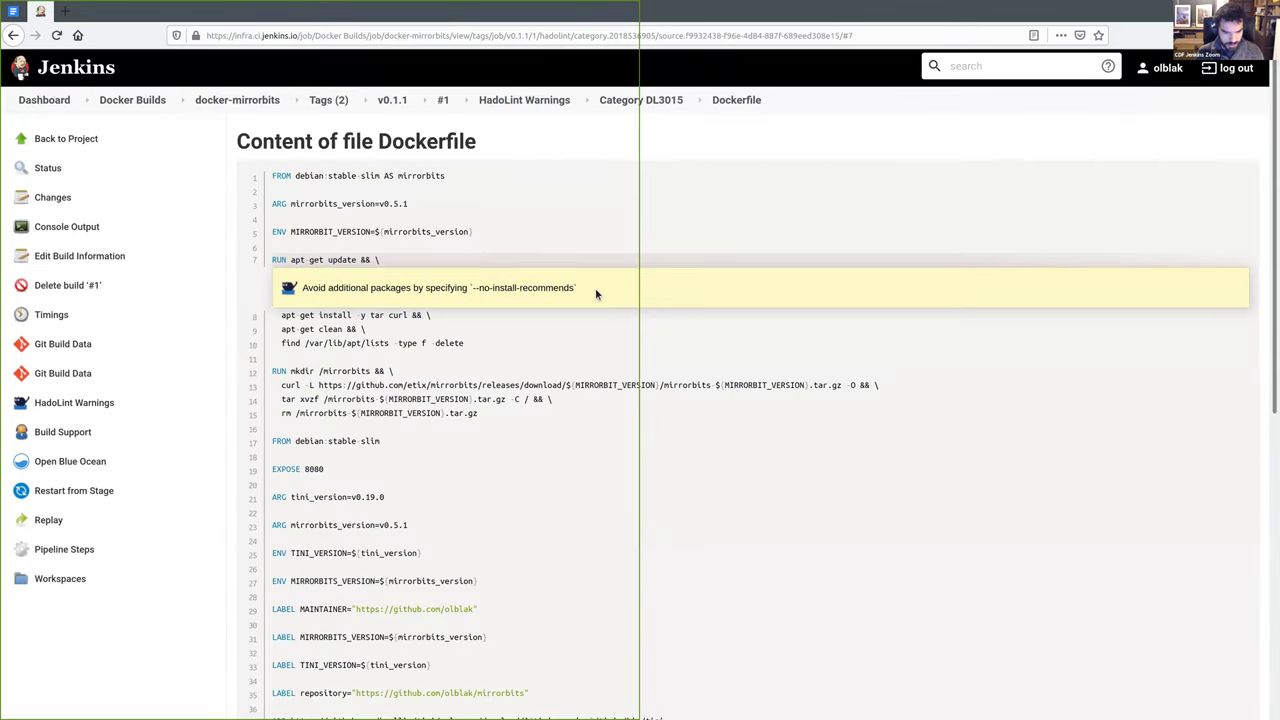
drag(580, 288, 318, 287)
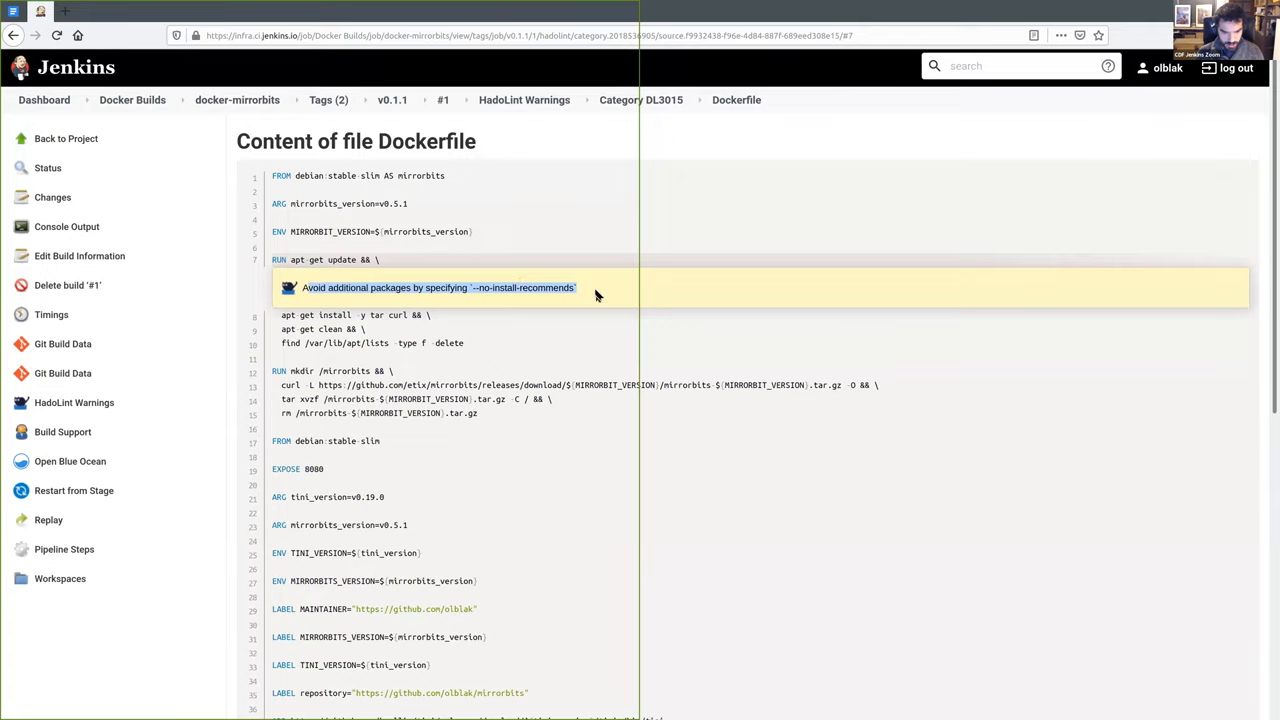
click(567, 128)
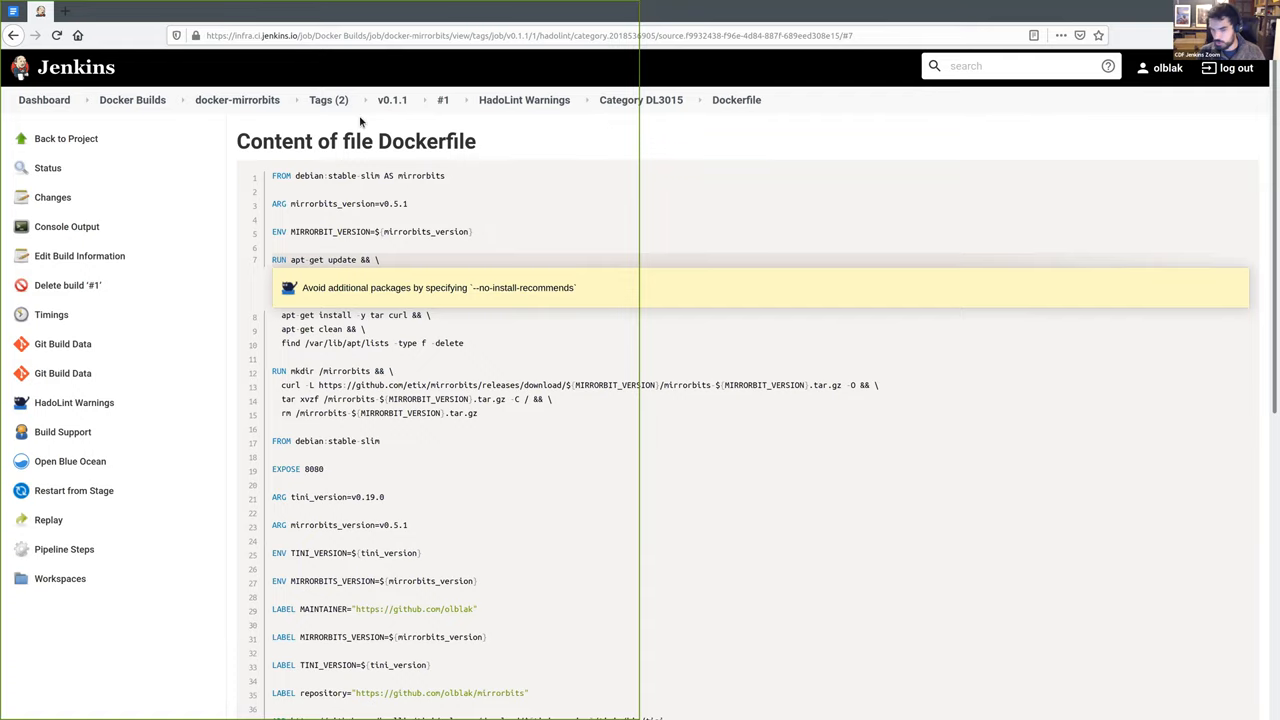
mouse_move(132, 100)
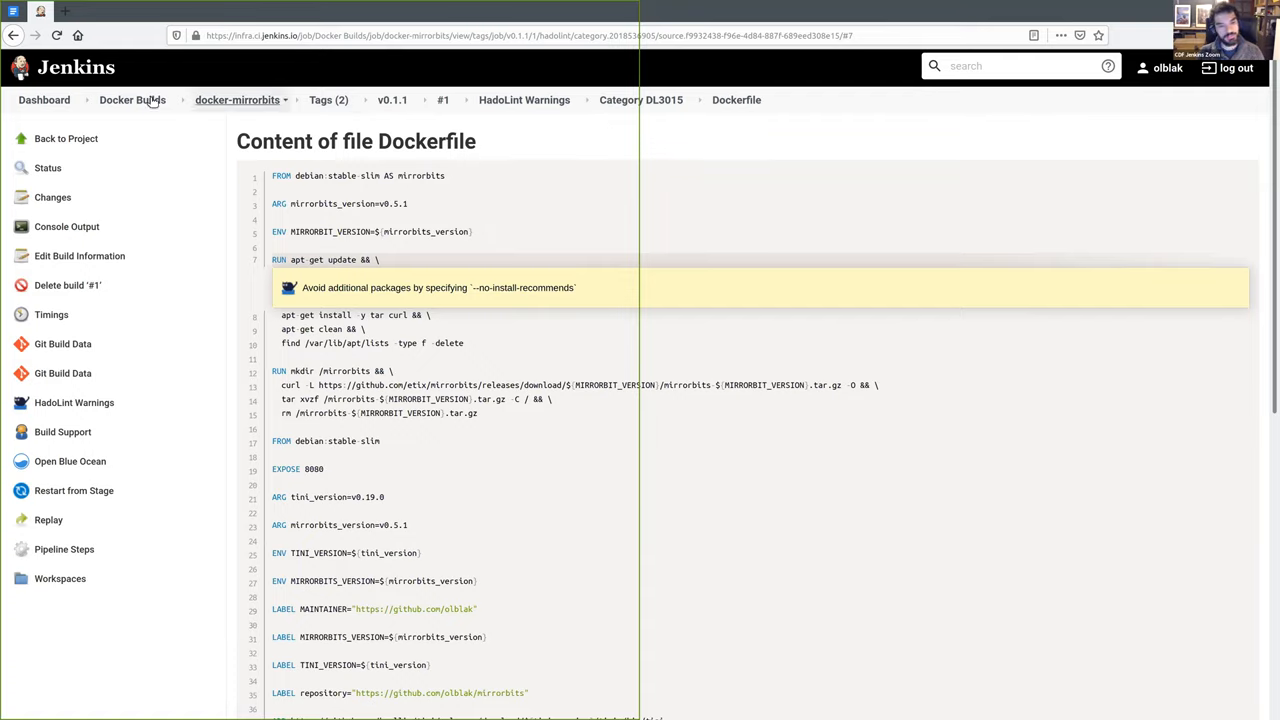
Step: Return to the Jenkins dashboard via the Dashboard breadcrumb
click(45, 99)
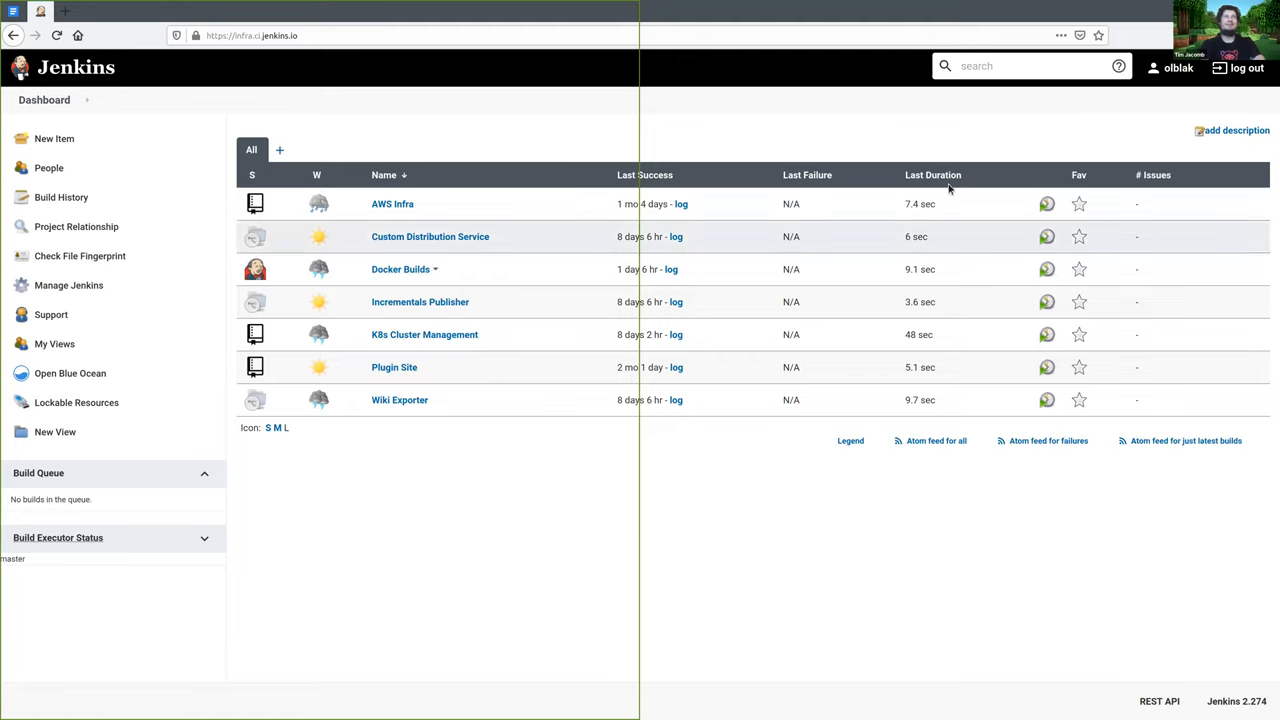
mouse_move(420, 301)
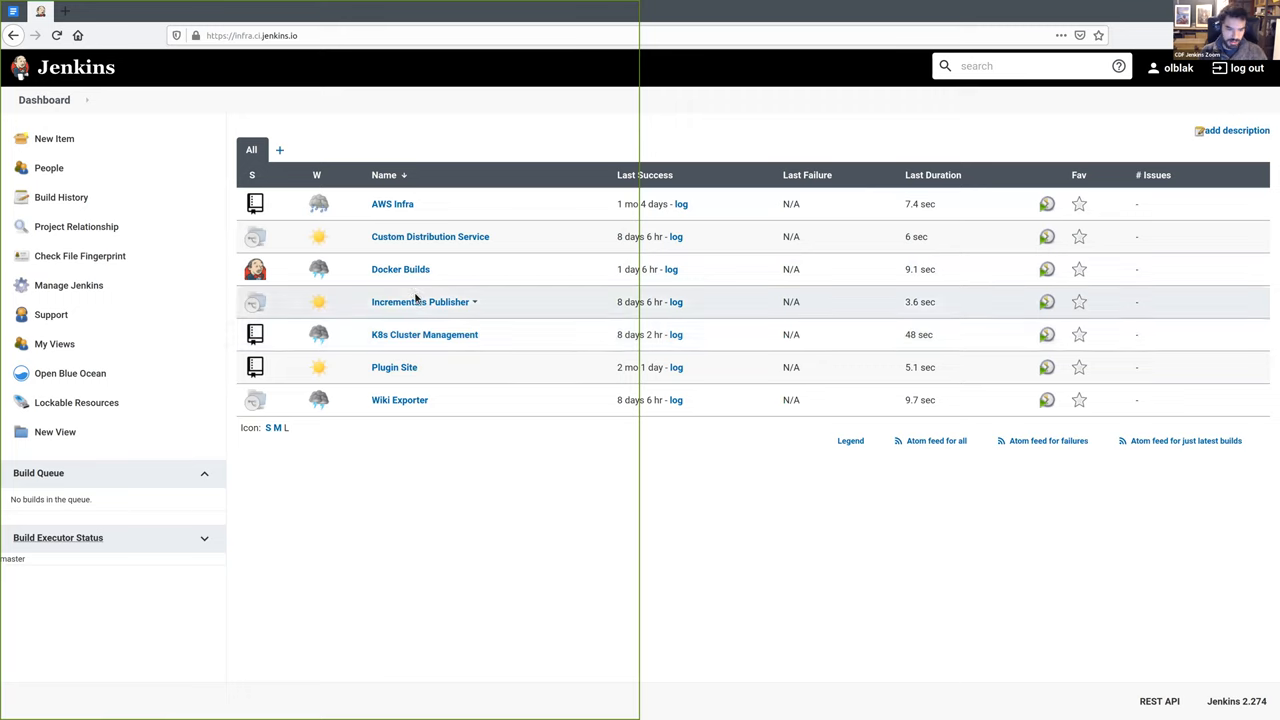
Step: Open the Docker Builds job from the Jenkins dashboard
click(398, 269)
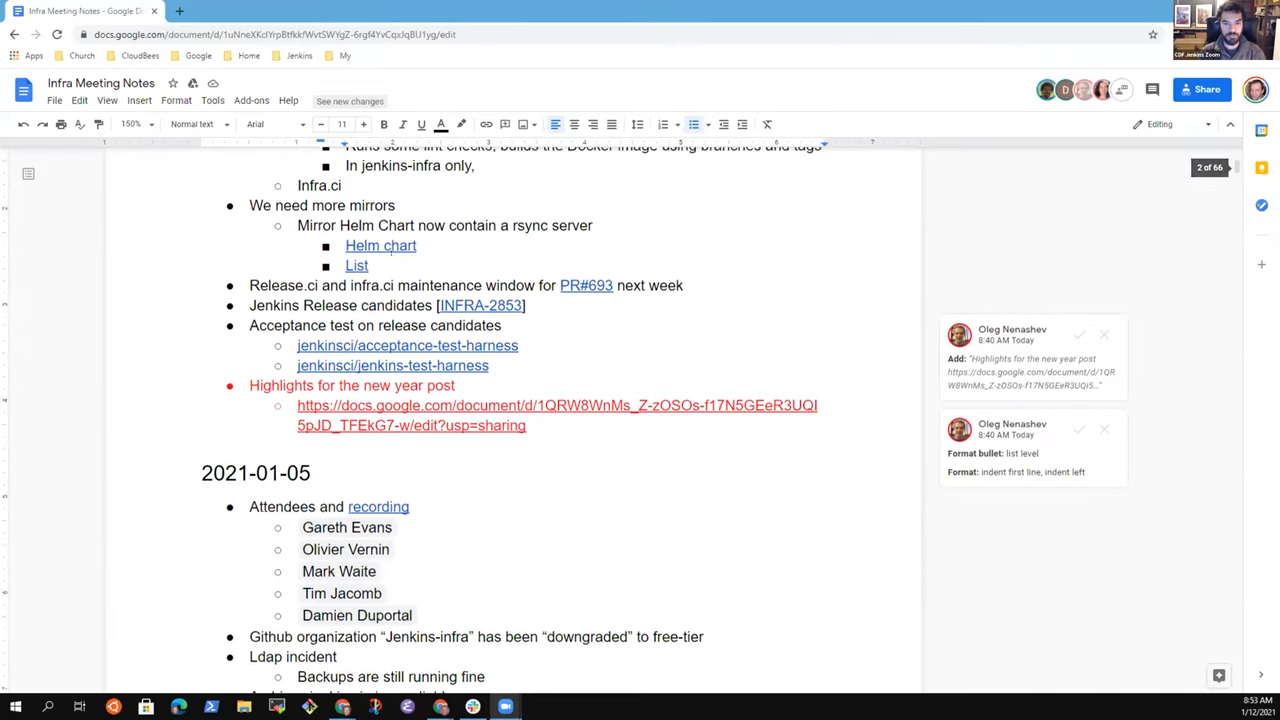
Step: Insert a bullet above Mirror Helm Chart noting the serverion mirror is disabled as unreliable
key(Home)
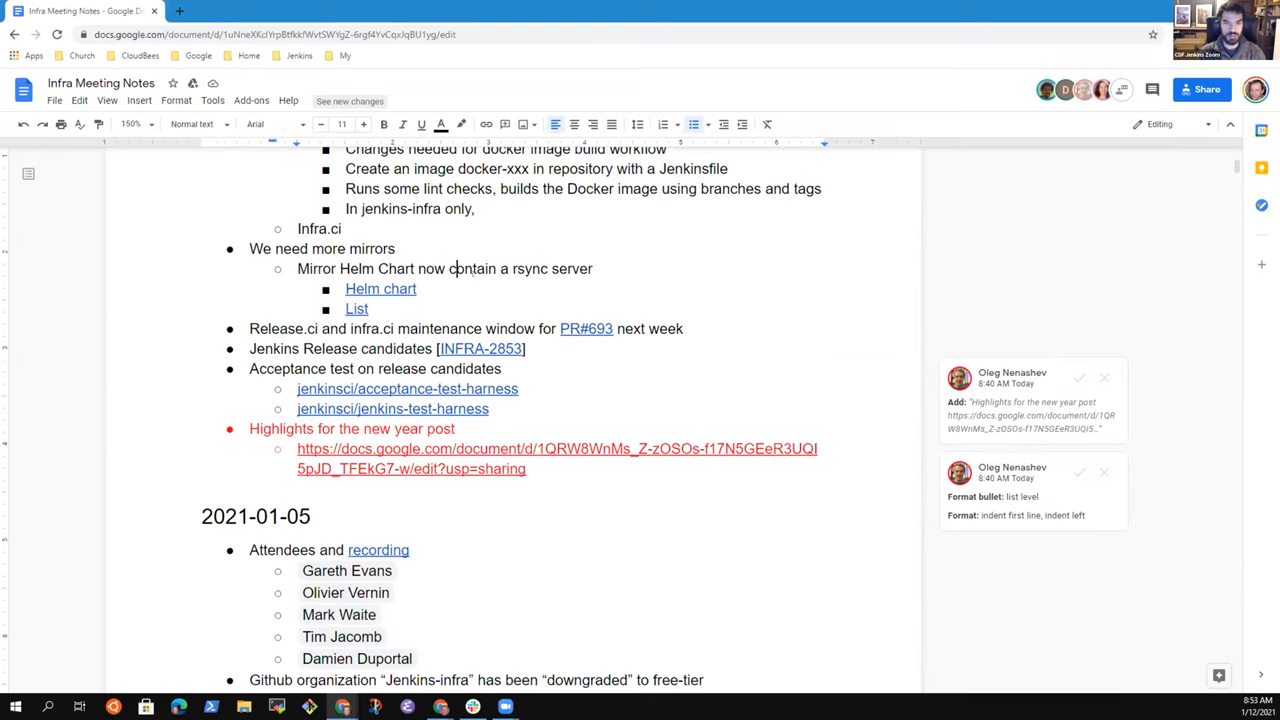
click(297, 268)
key(Return)
key(Up)
text(The serverion mirror is )
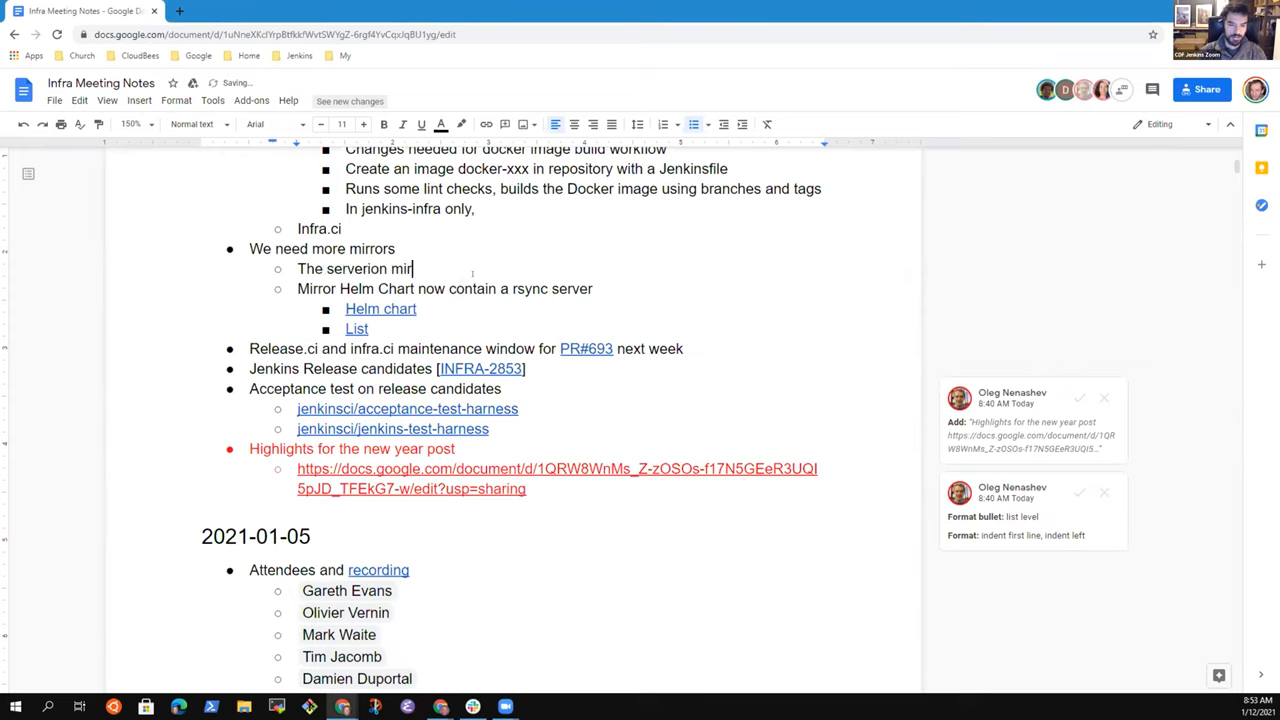
text(disabled )
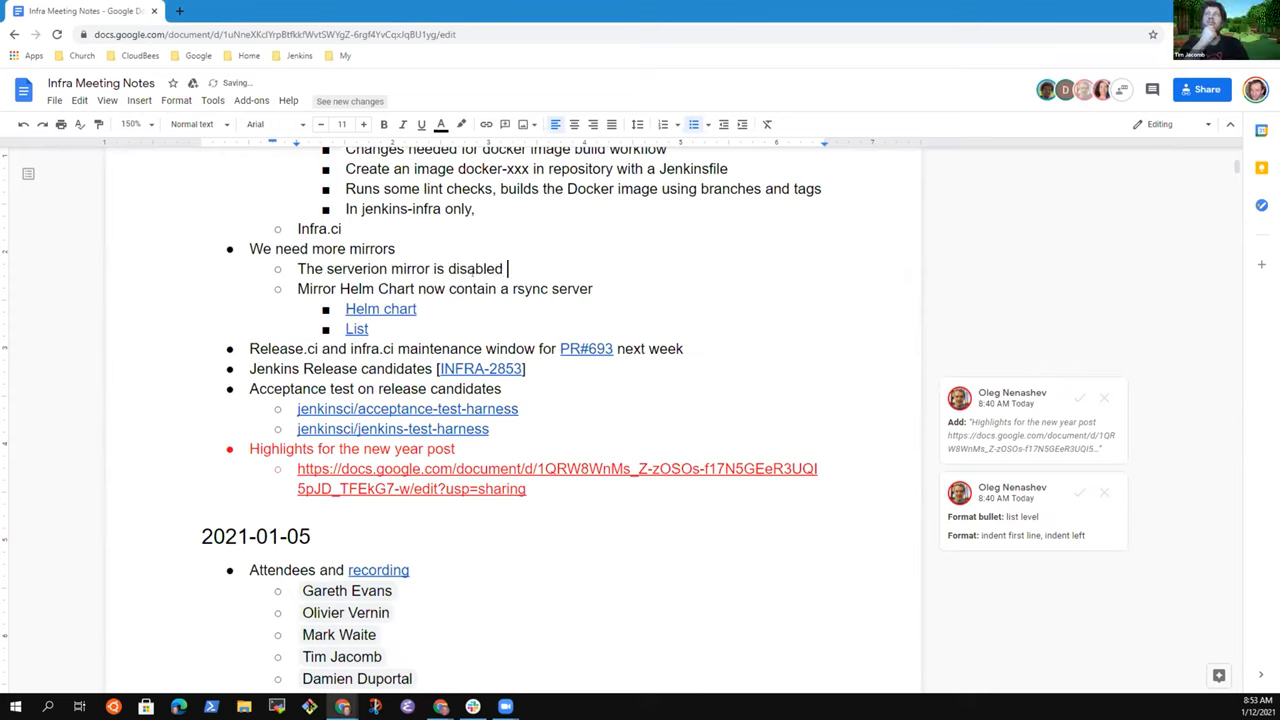
text(because it was un)
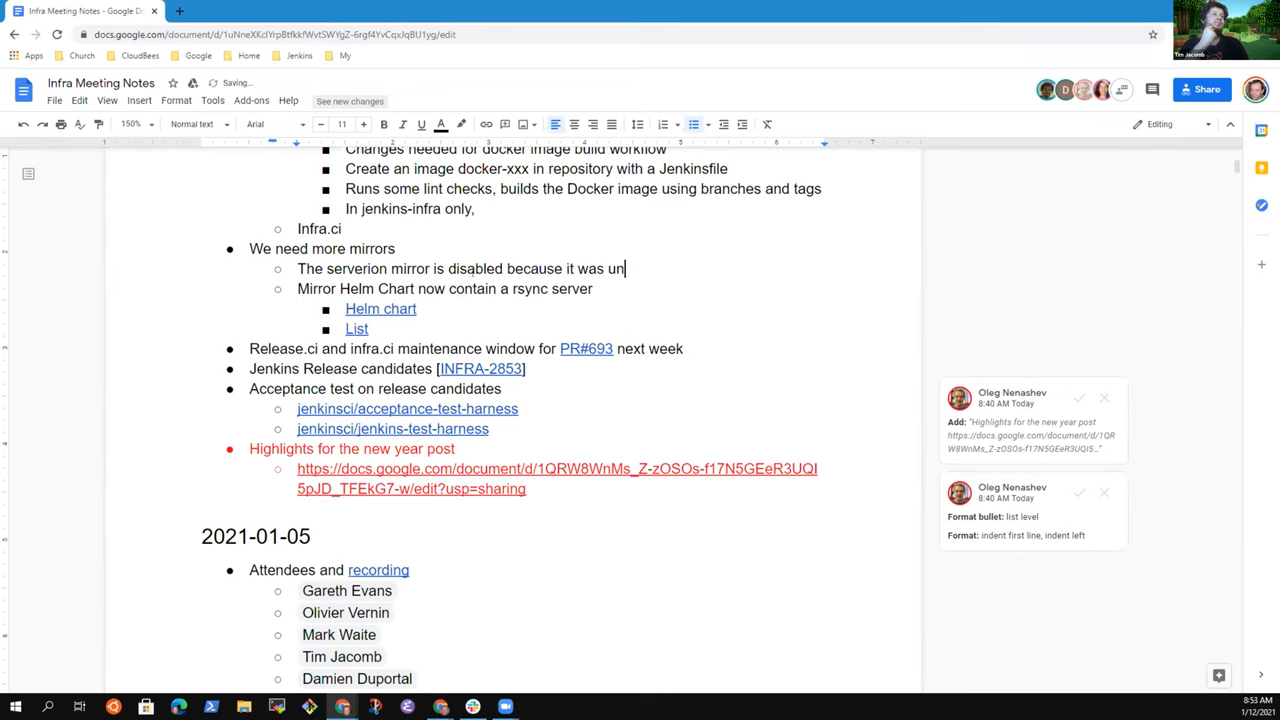
text(reliable)
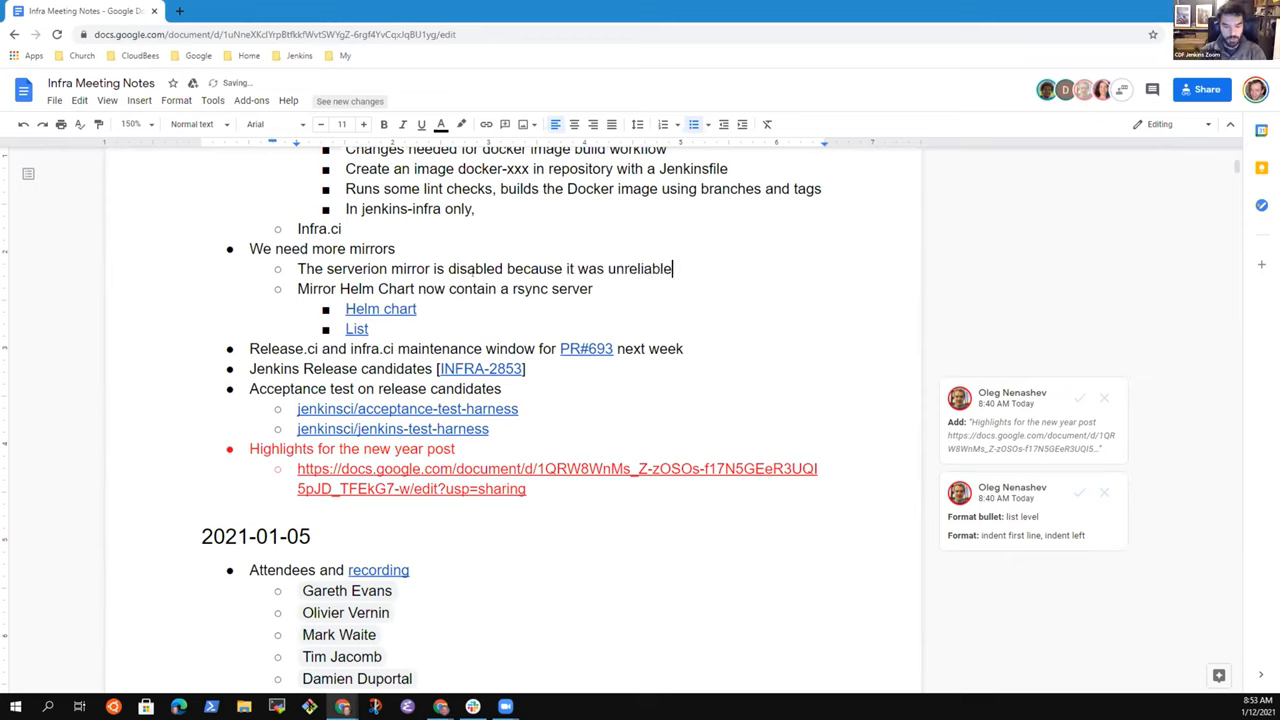
Step: Start an India mirror wish bullet, then delete it entirely
key(Return)
text(Would really like a )
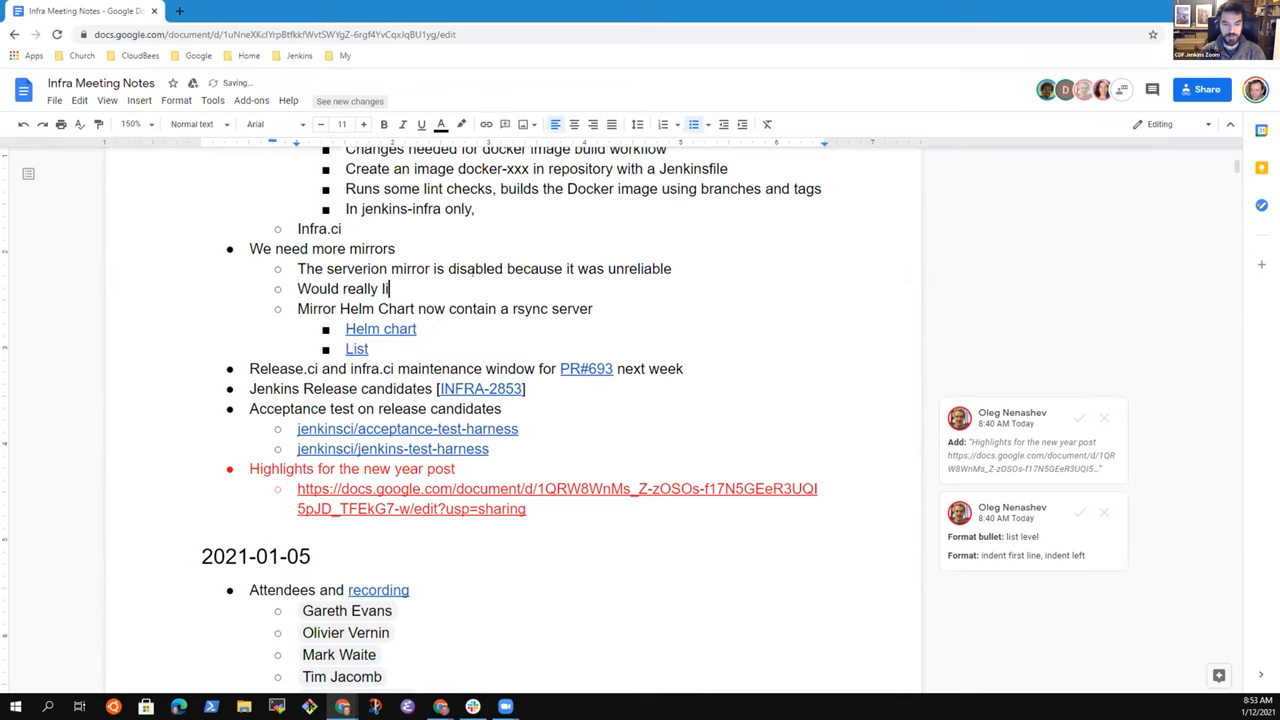
text(mirror in Inid)
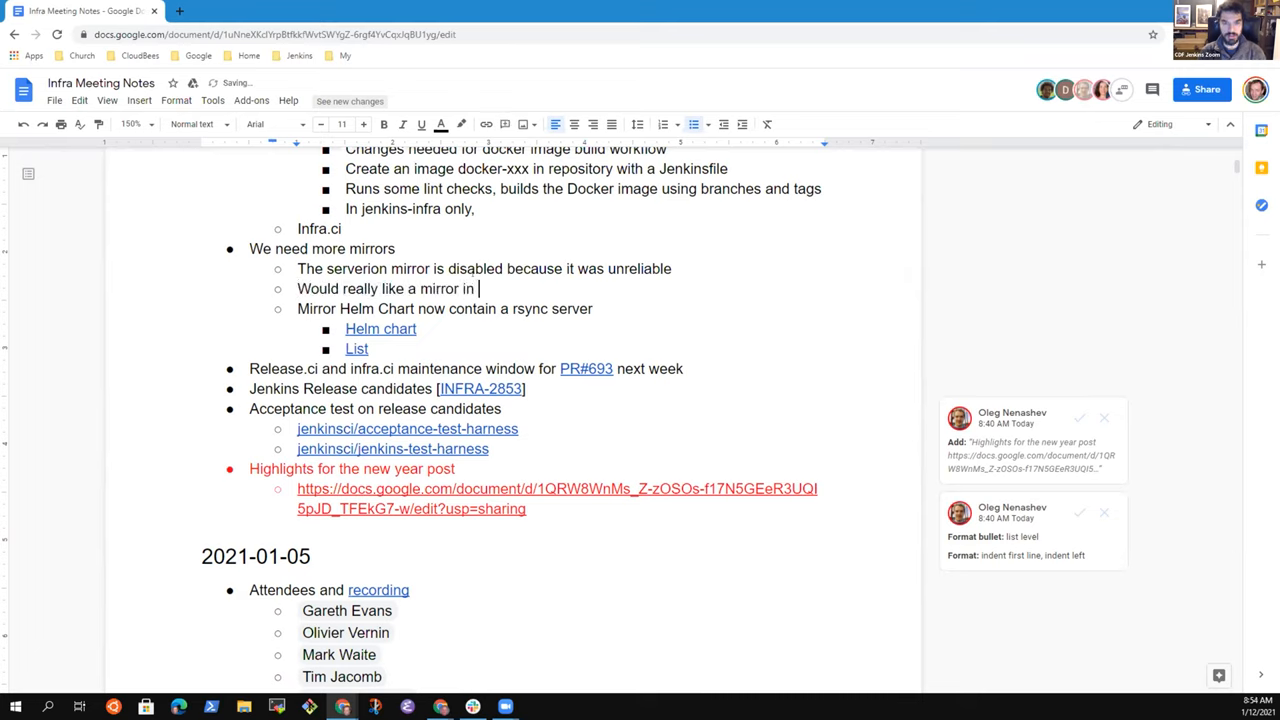
key(BackSpace)
key(BackSpace)
text(dia)
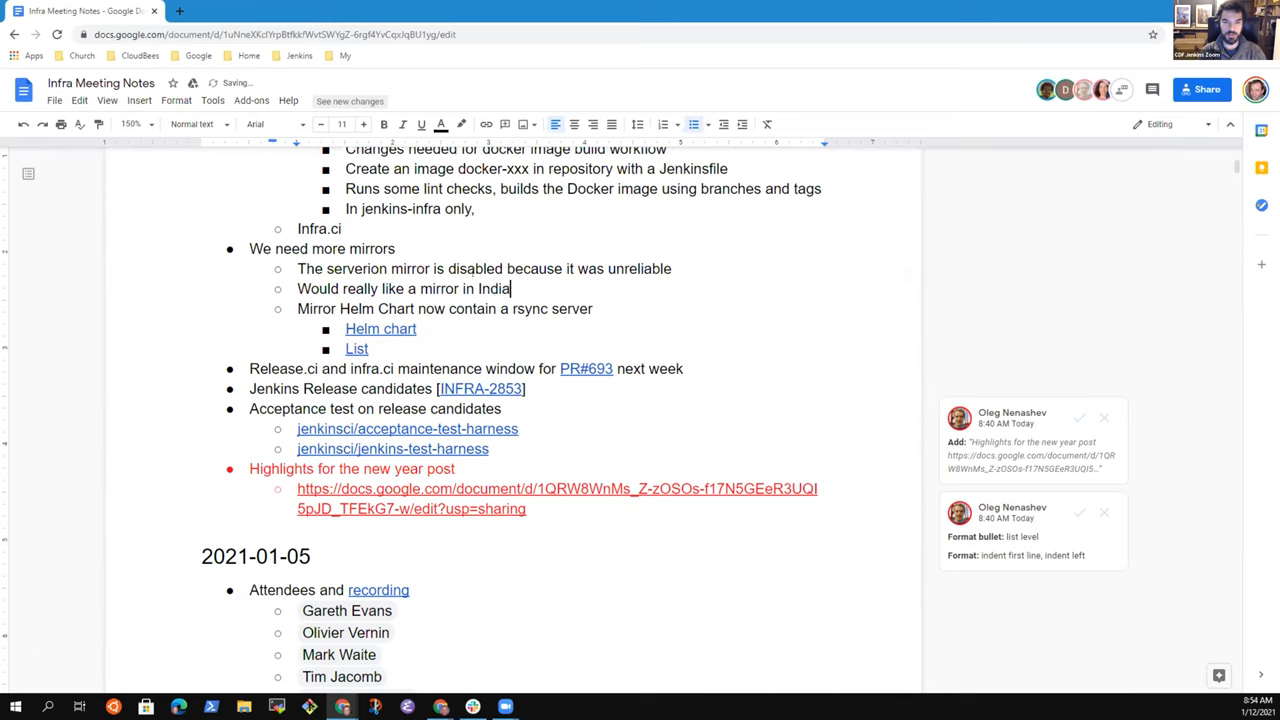
text(, an)
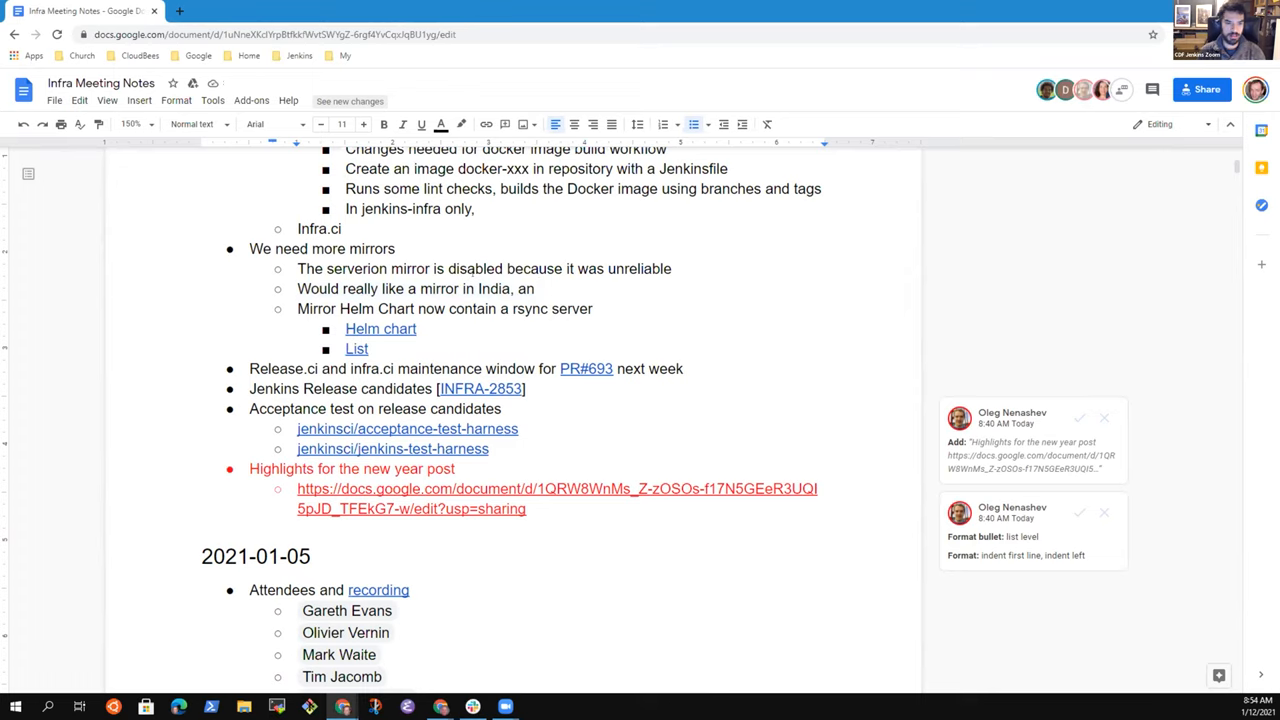
key(shift+Home)
key(BackSpace)
key(BackSpace)
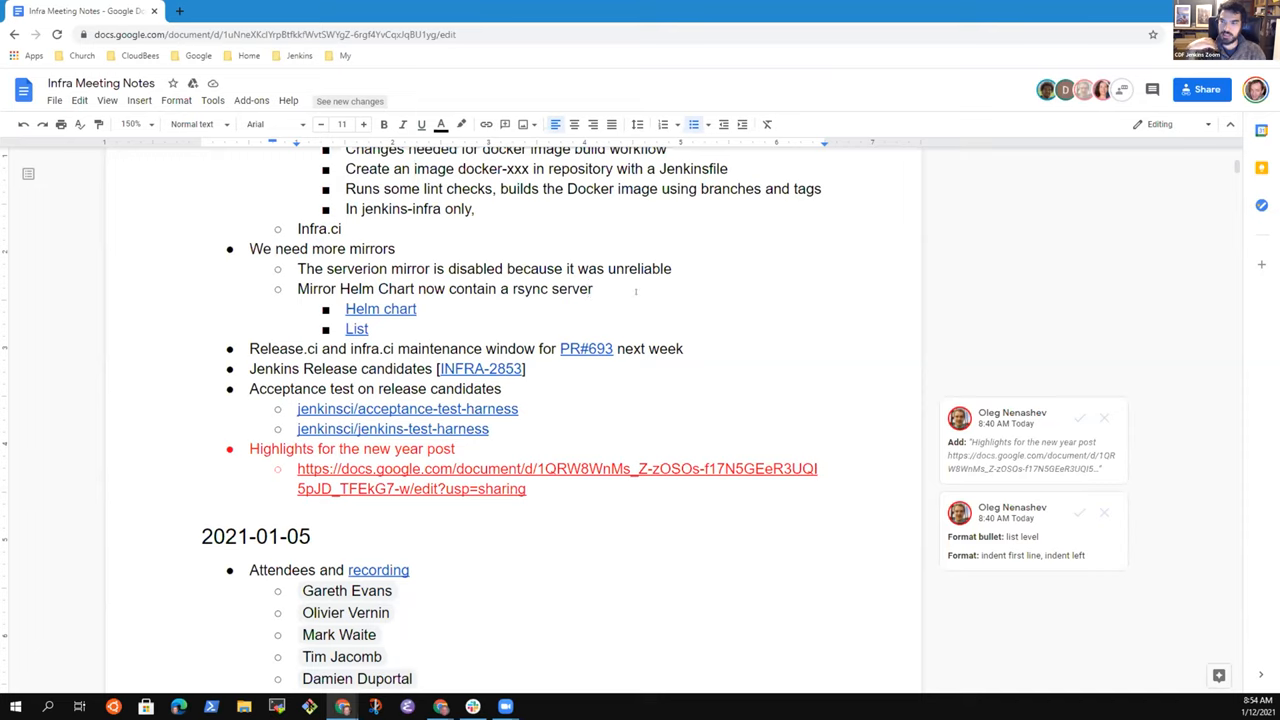
Step: Add an open-issue bullet on why the mirror is marked "down", with an empty sub-bullet beneath it
click(372, 328)
key(Return)
key(shift+Tab)
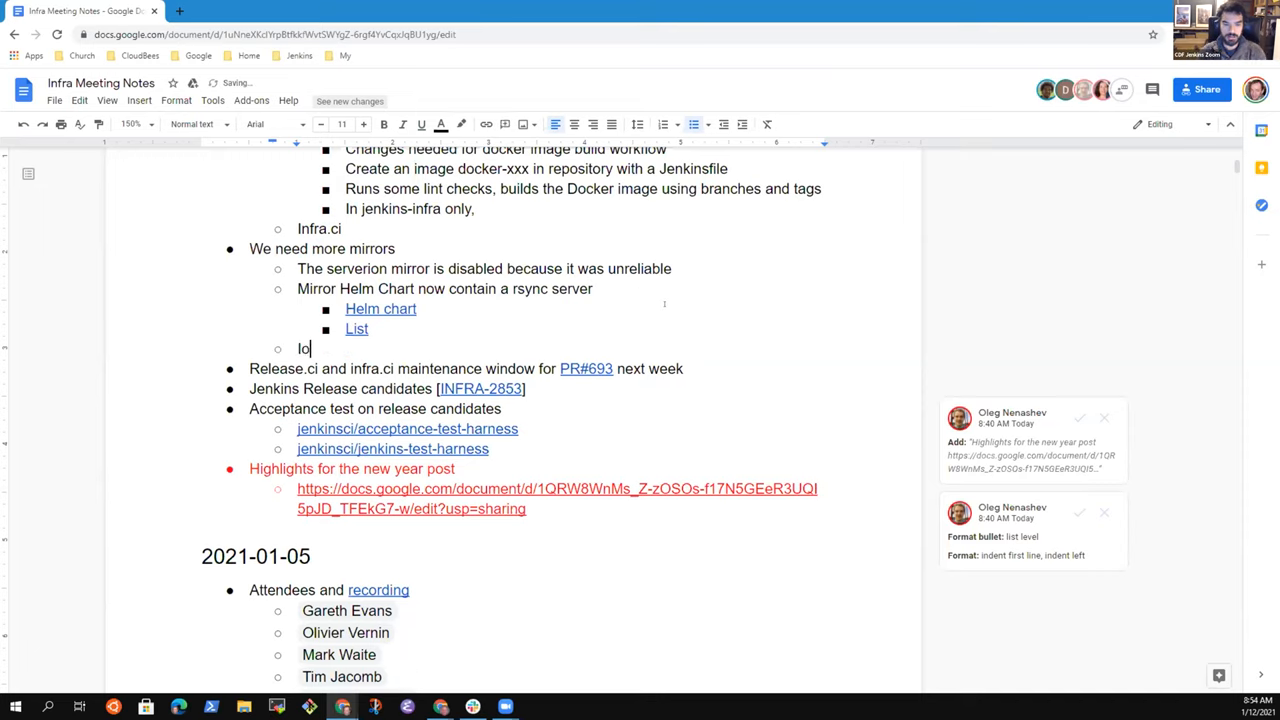
text(One open co)
key(BackSpace)
key(BackSpace)
text(issues)
key(BackSpace)
text(to understand why mirror is marked as "down")
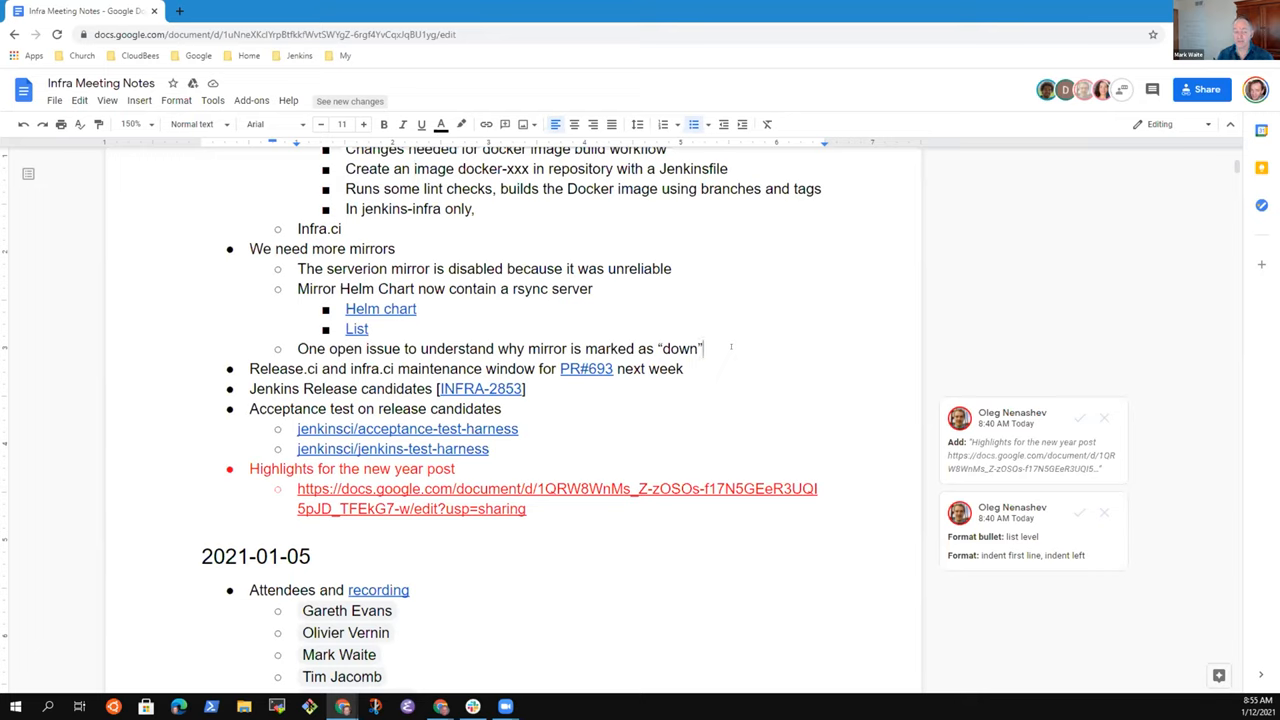
key(Return)
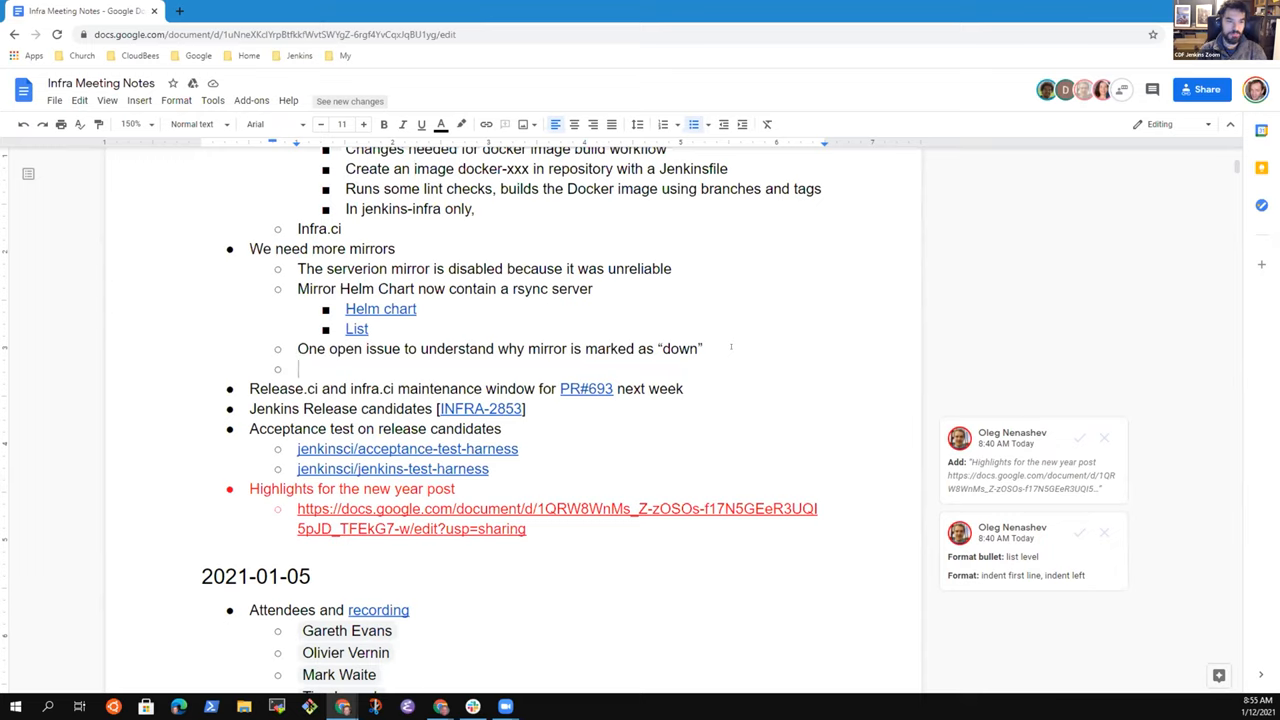
Step: Finish the Helm chart note as "simple to install in a k8s cluster"
key(Up)
key(Up)
key(Left)
text(- simpl)
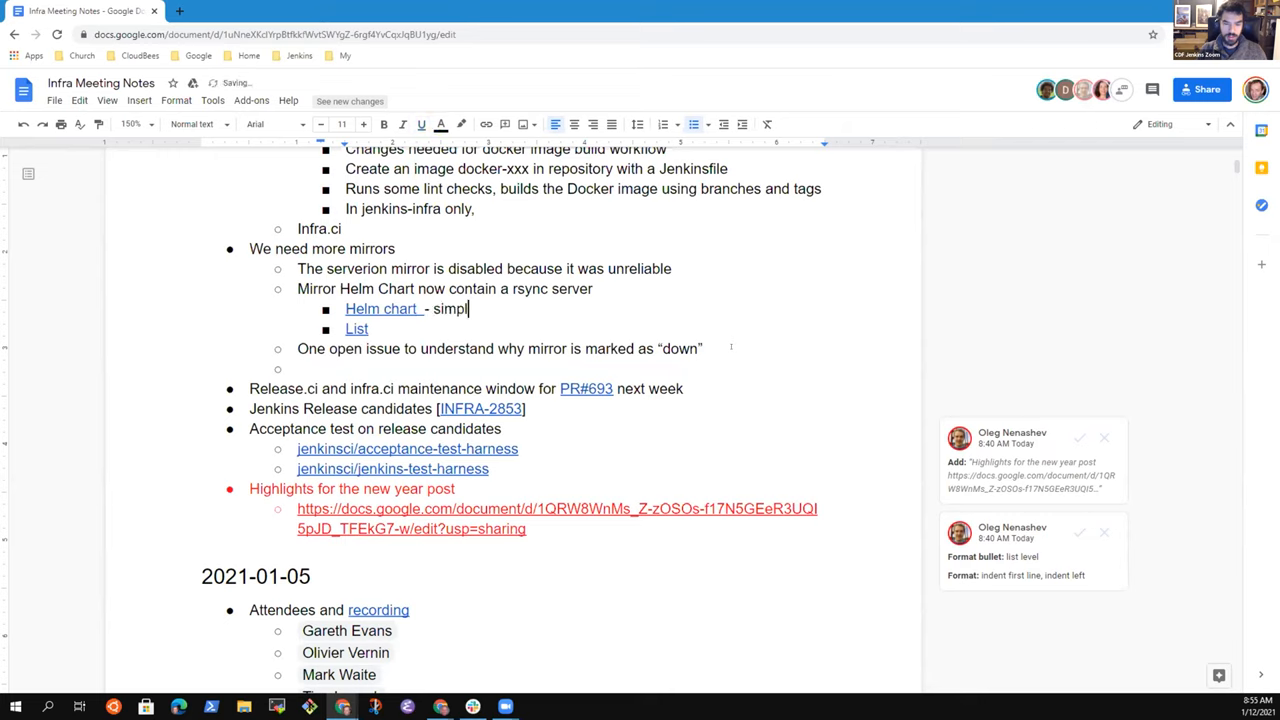
text(e to install i)
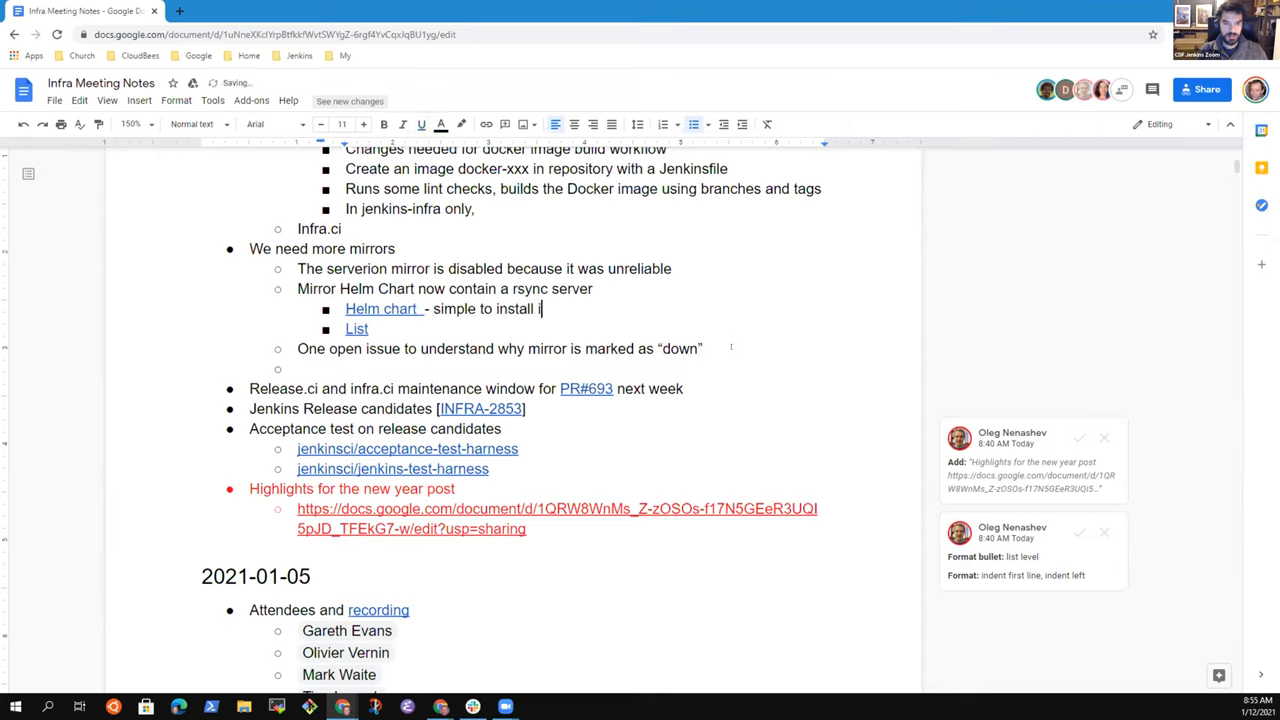
text(n a k8s c lu)
key(BackSpace)
key(BackSpace)
key(BackSpace)
text(luster)
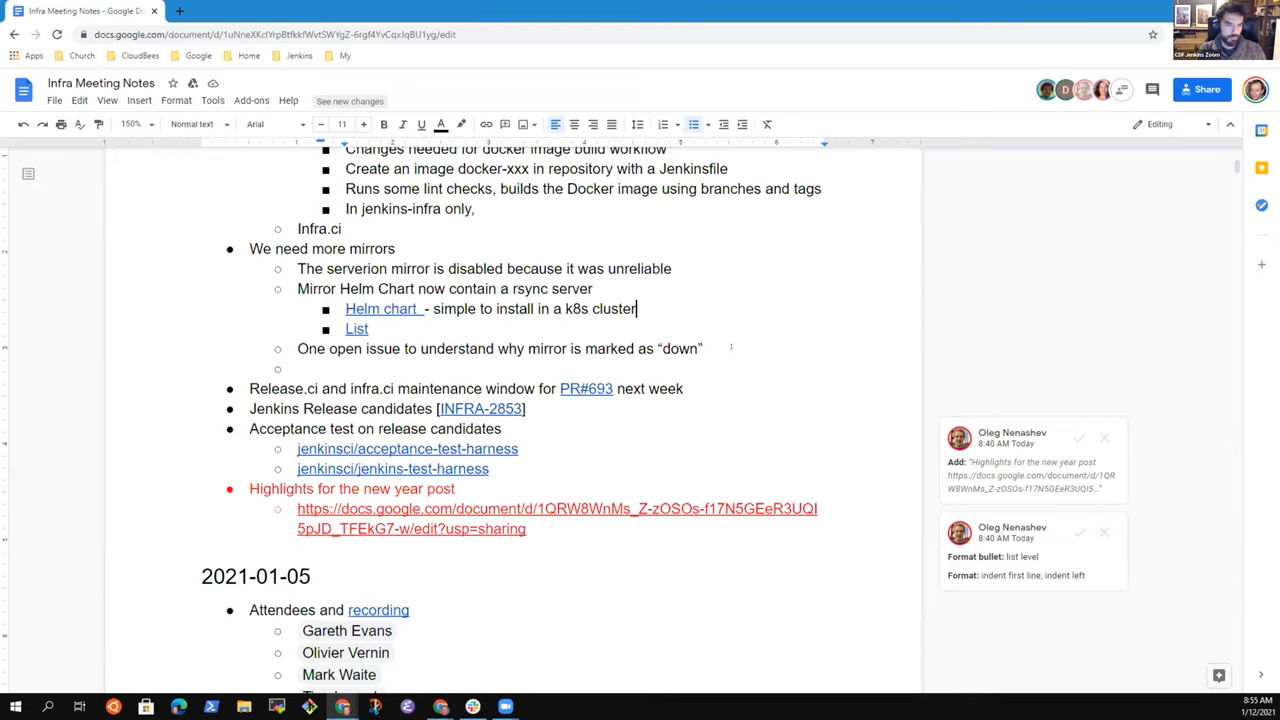
Step: List the containers under the Helm chart: apache, rsync, and one that pulls from get.jenkins.io
key(Return)
key(Tab)
text(COntina)
key(BackSpace)
key(BackSpace)
key(BackSpace)
text(ontainer with)
key(Return)
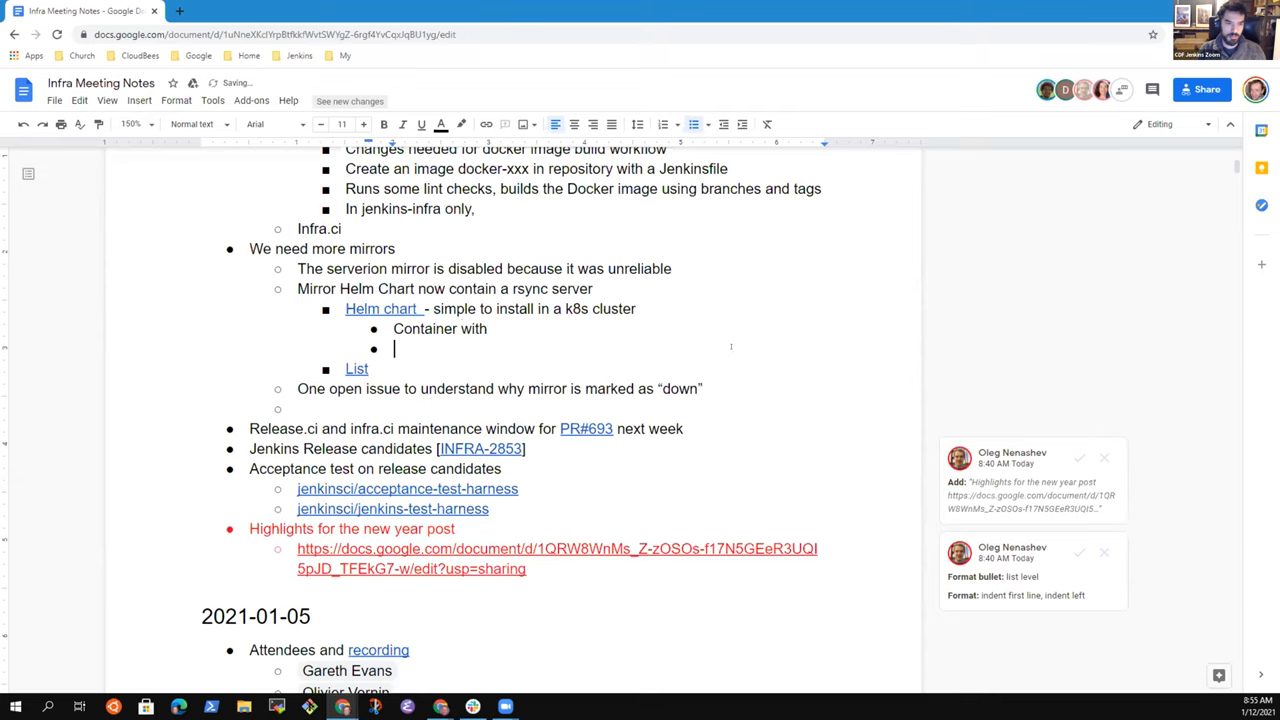
text(Container with rsync)
key(Return)
text(Co)
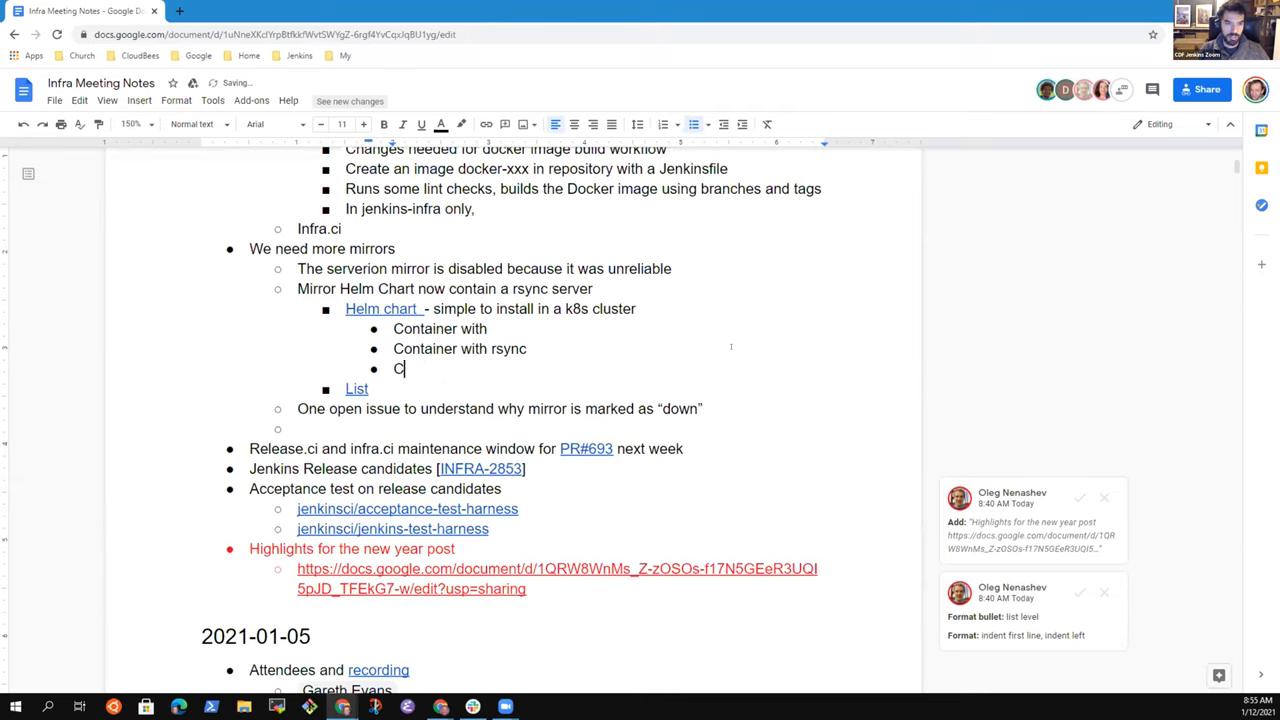
text(ntainer that pul)
key(BackSpace)
key(BackSpace)
text(s from get.jenkins.io)
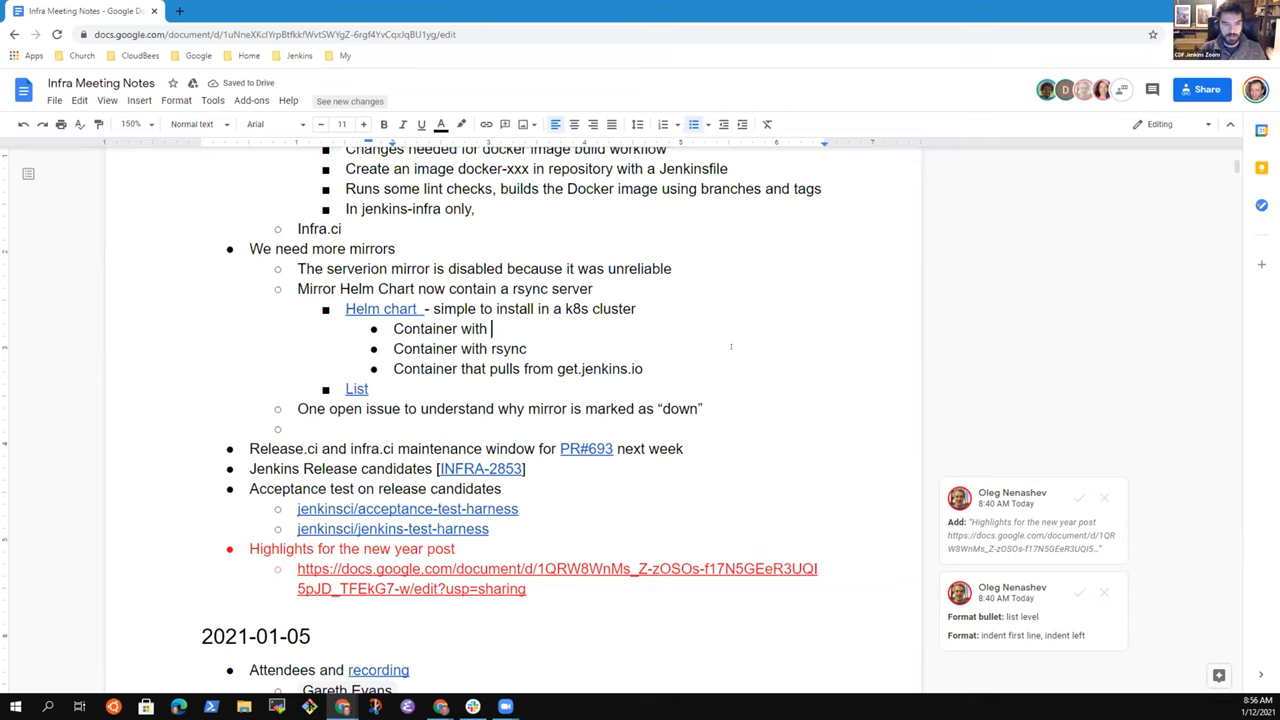
Step: Add a final sub-bullet "Prefer k8s cluster." after the get.jenkins.io line
key(Down)
key(Down)
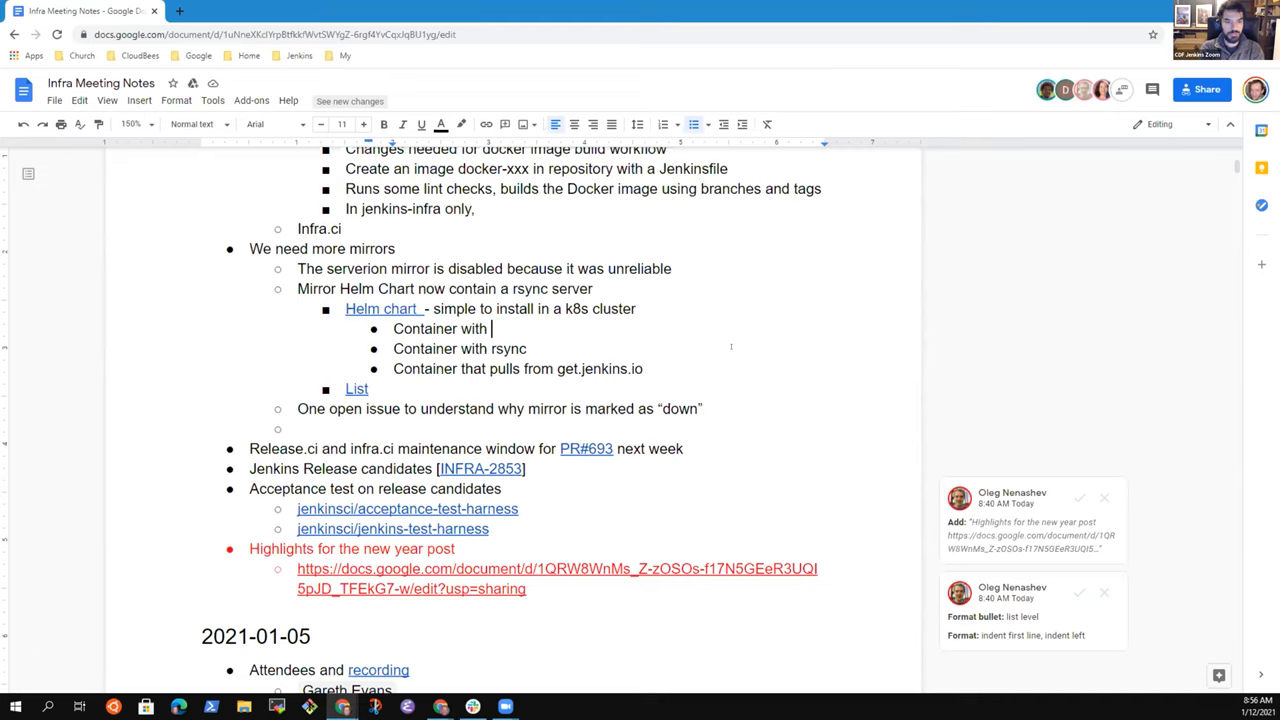
key(Down)
key(Down)
key(Down)
key(Up)
key(Up)
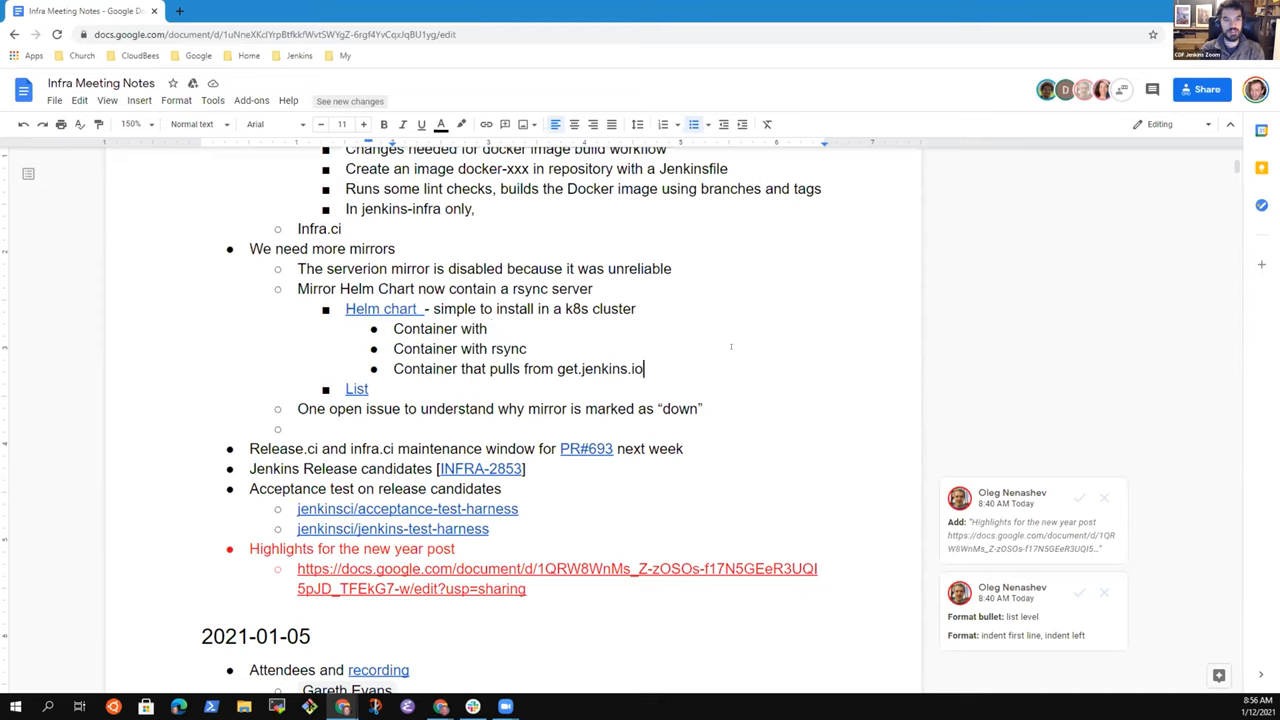
key(Return)
text(Prefer )
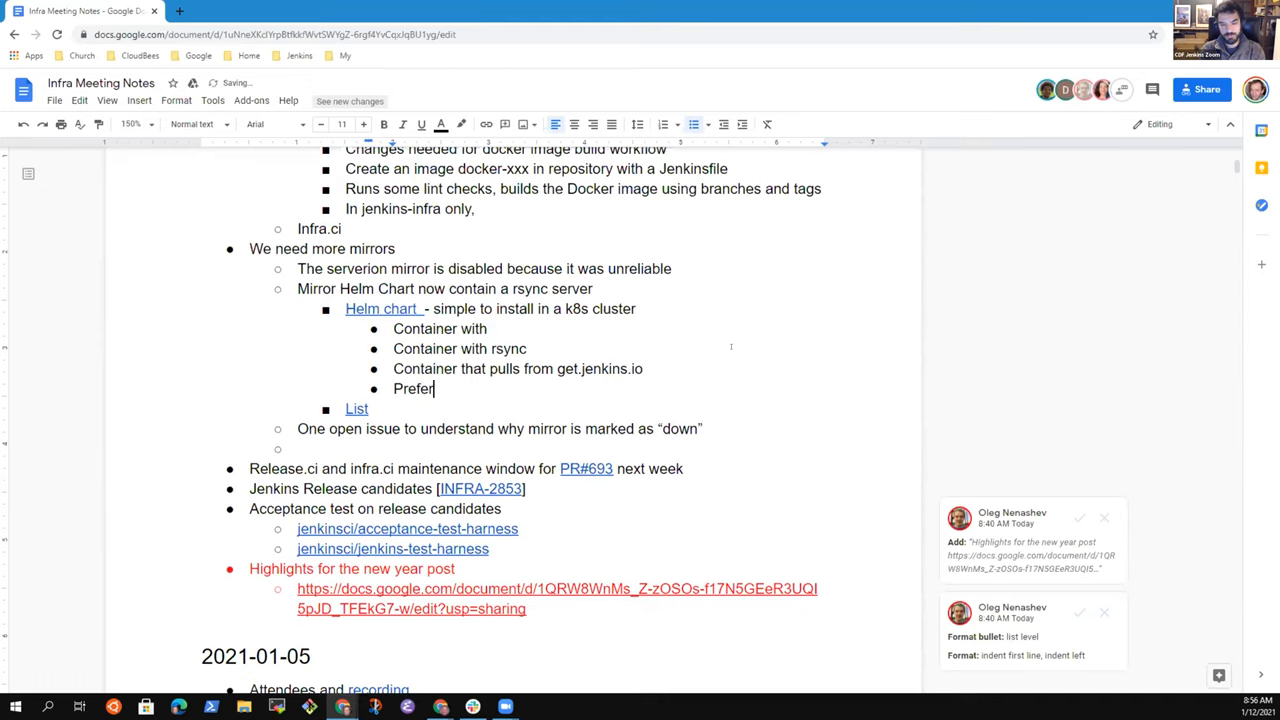
text(k8s )
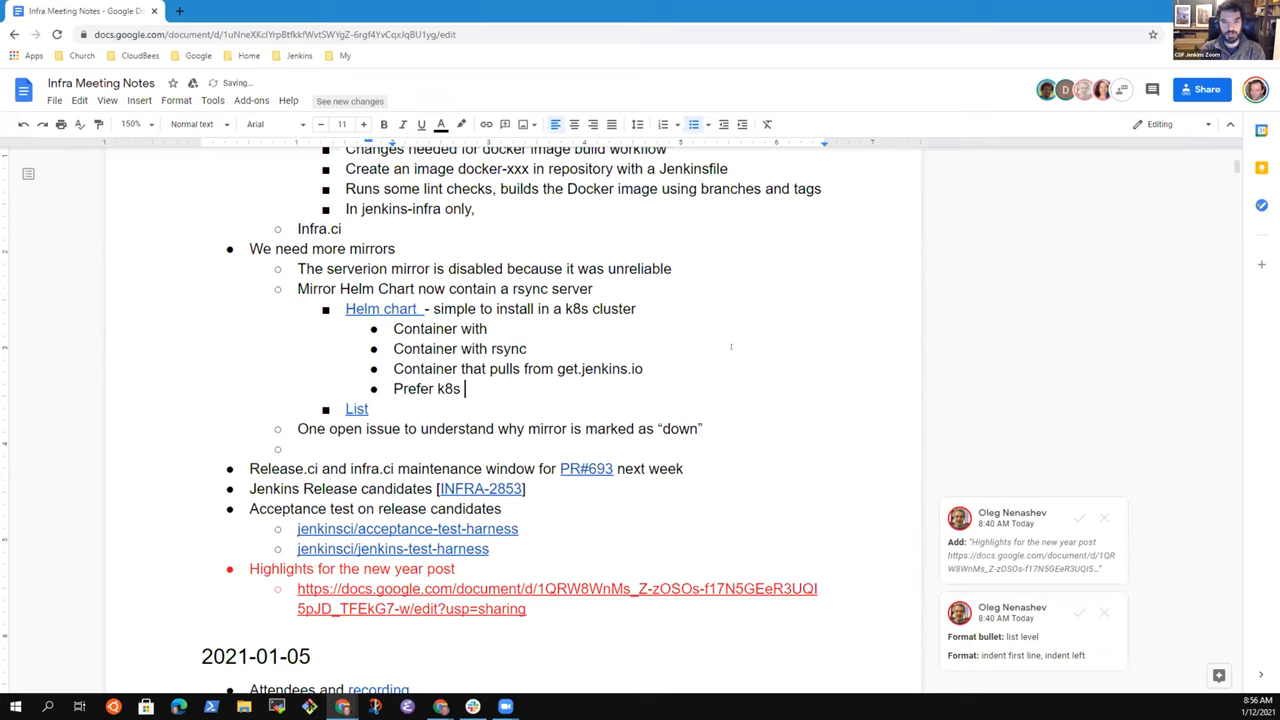
text(cluster)
key(Up)
key(Up)
Step: Reword the get.jenkins.io container bullet as a cron that pulls on a schedule
key(shift+Home)
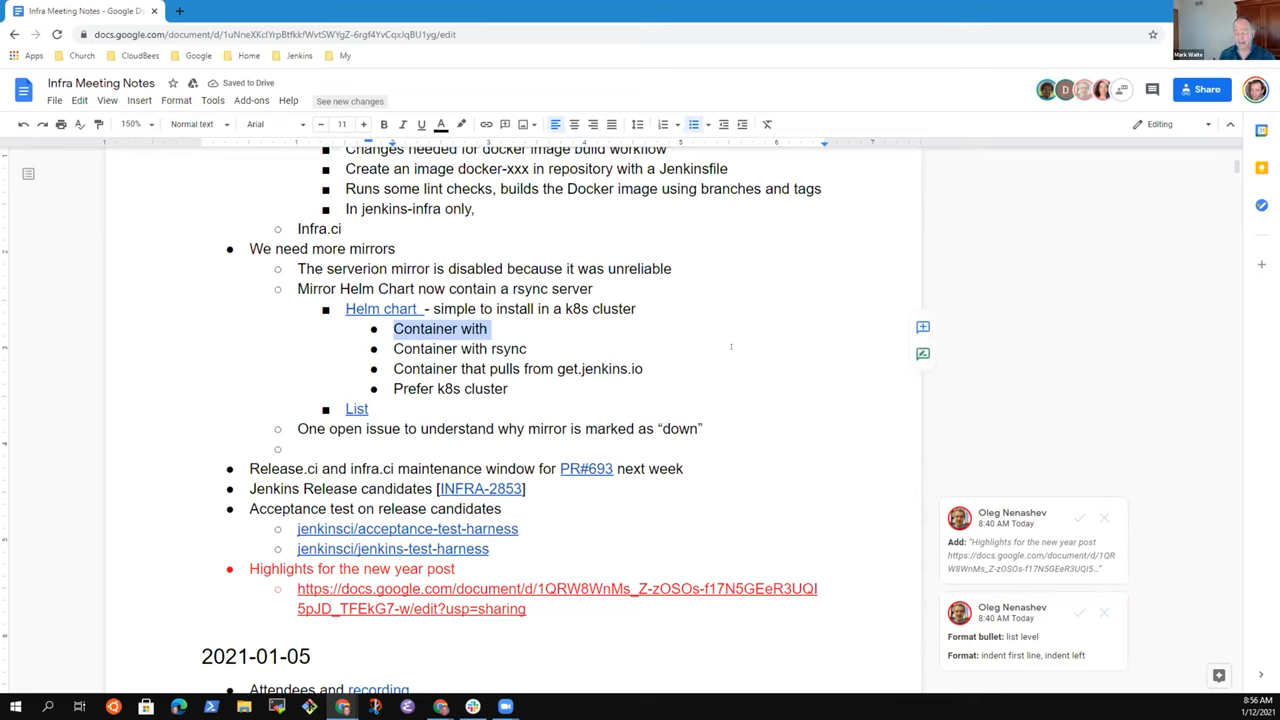
key(End)
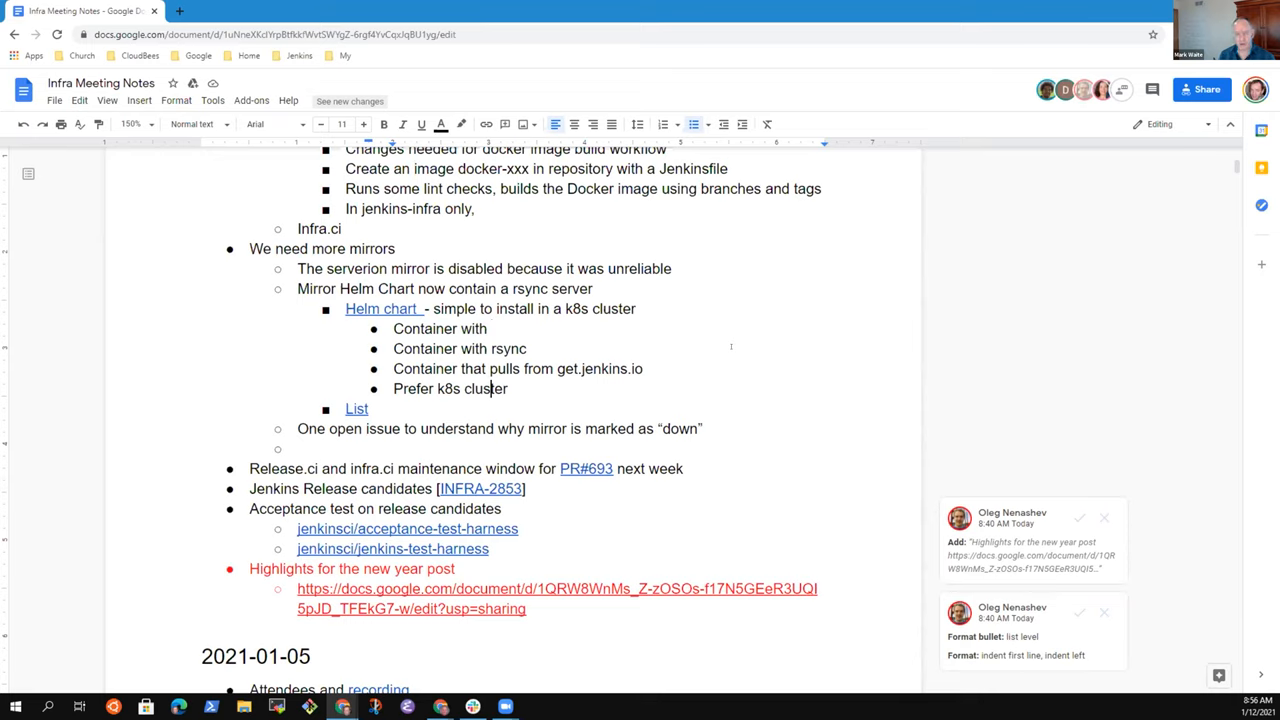
key(Up)
key(End)
text(on a schedule)
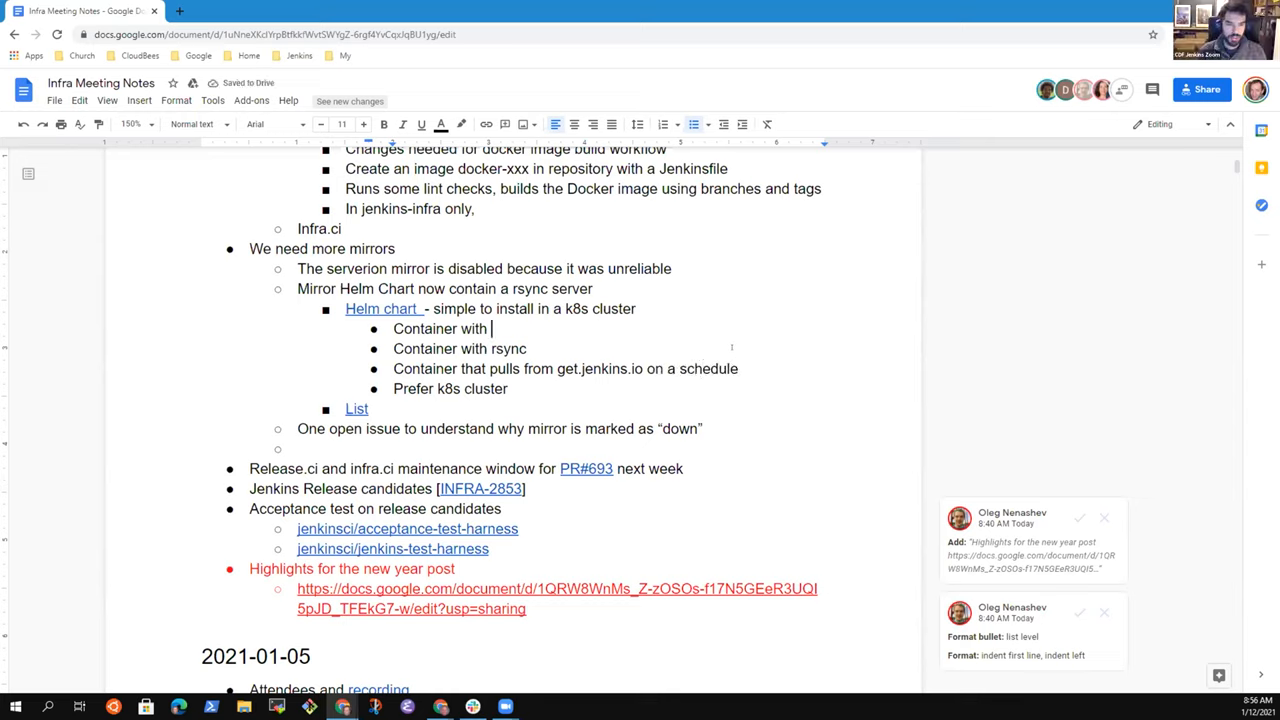
text(apache)
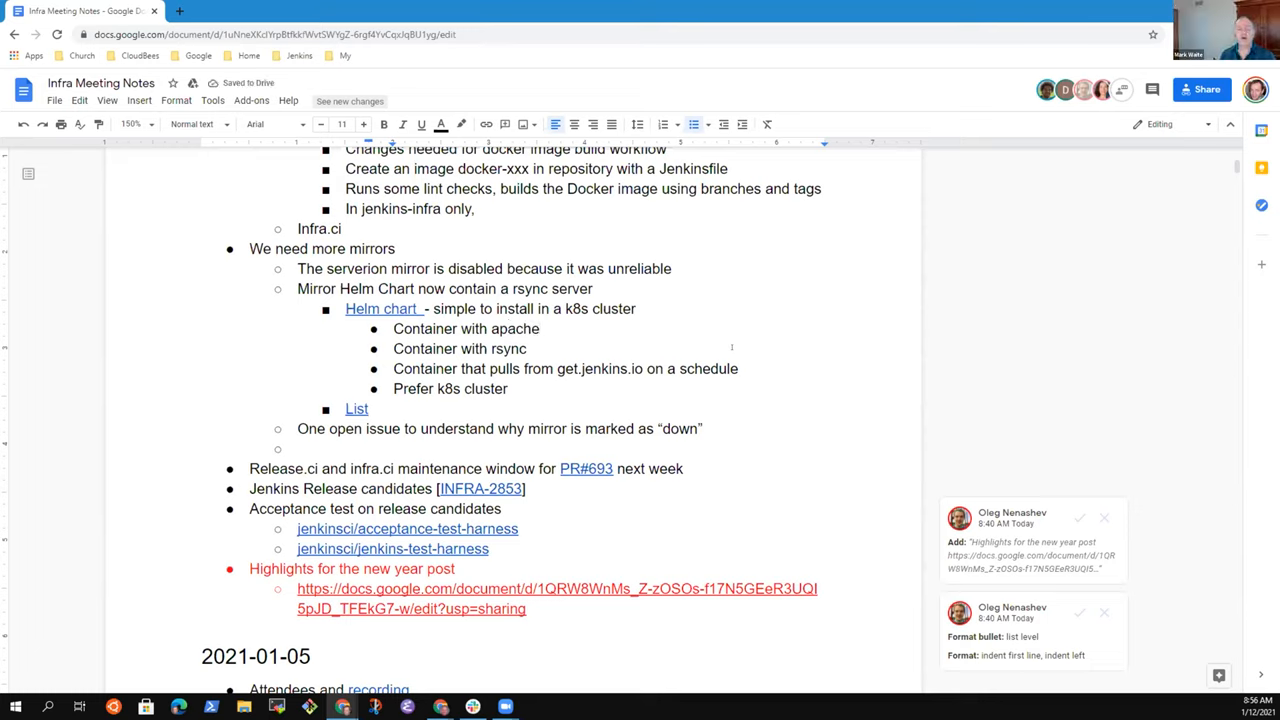
key(ctrl+Left)
key(ctrl+Left)
key(ctrl+Left)
text(with cron)
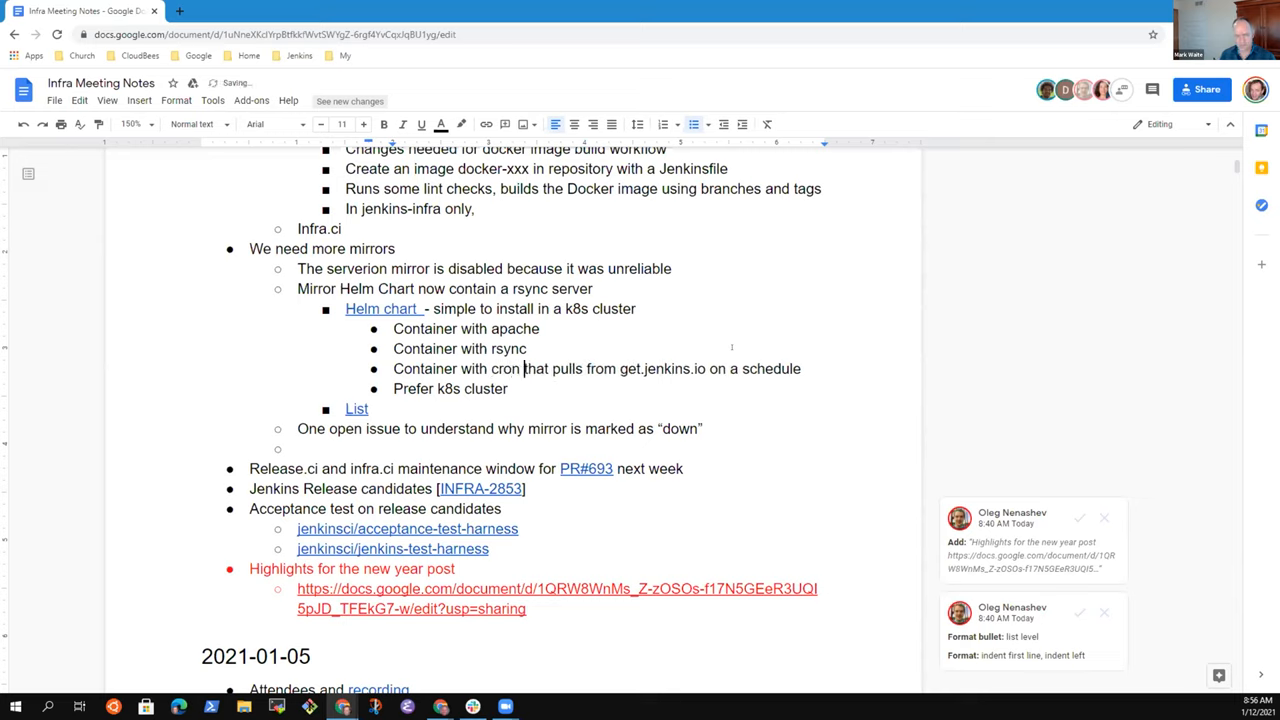
Step: Change the apache container bullet to say it serves content
key(Up)
key(Up)
key(End)
text(to serv)
text(e pages)
text(to)
key(Up)
key(End)
key(ctrl+shift+Left)
text(contentretrieve content)
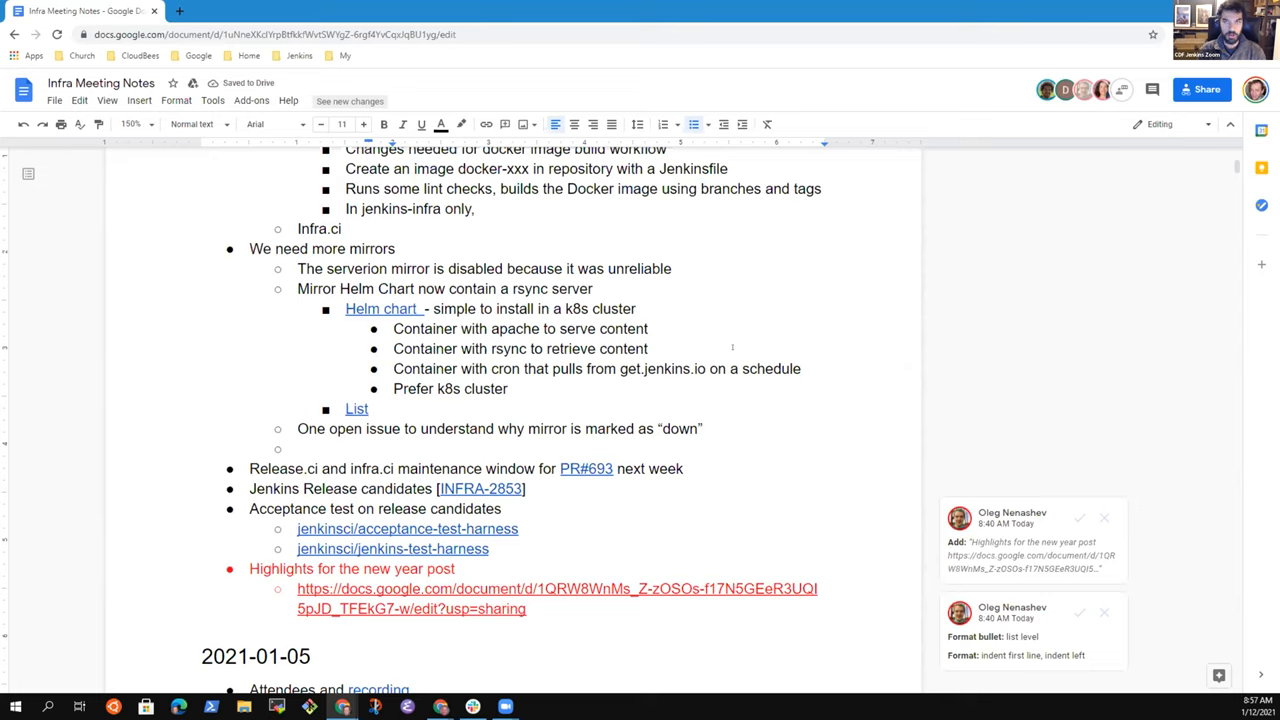
Step: Rewrite the rsync container bullet to "to check content", fixing the duplicate "by", and remove the empty bullet under the open issue
key(ctrl+Left)
key(ctrl+Left)
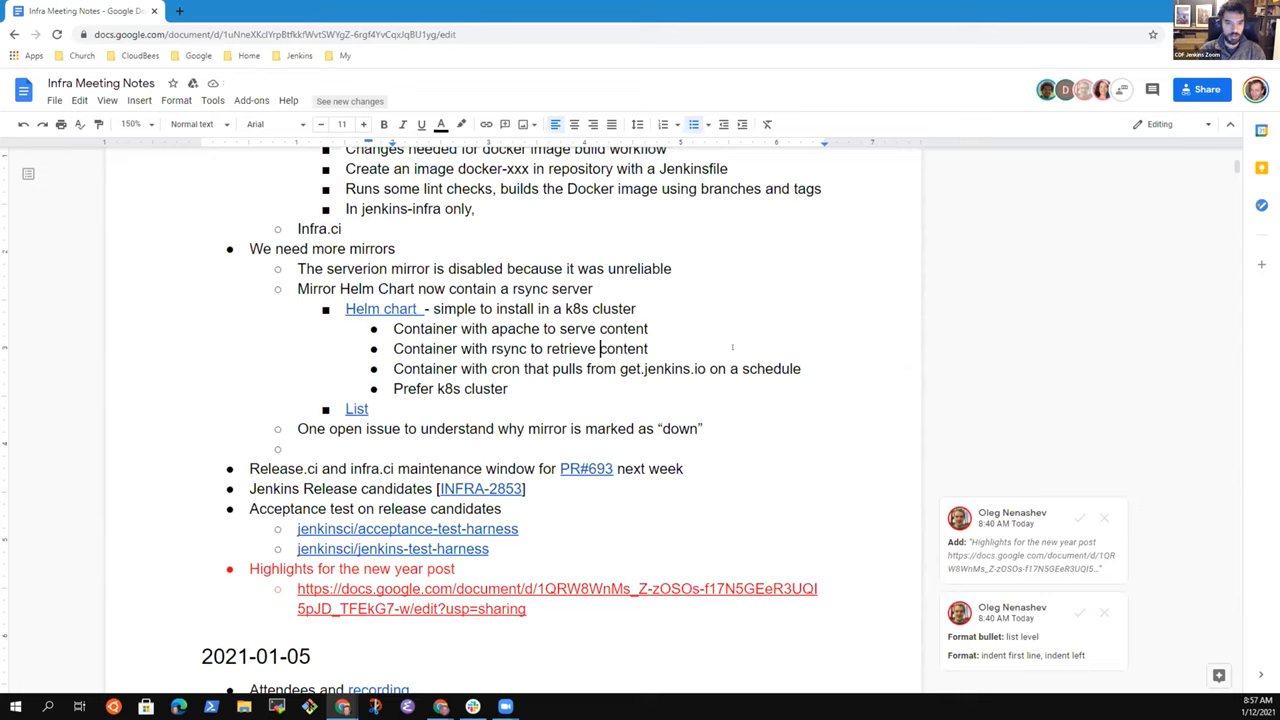
key(ctrl+Right)
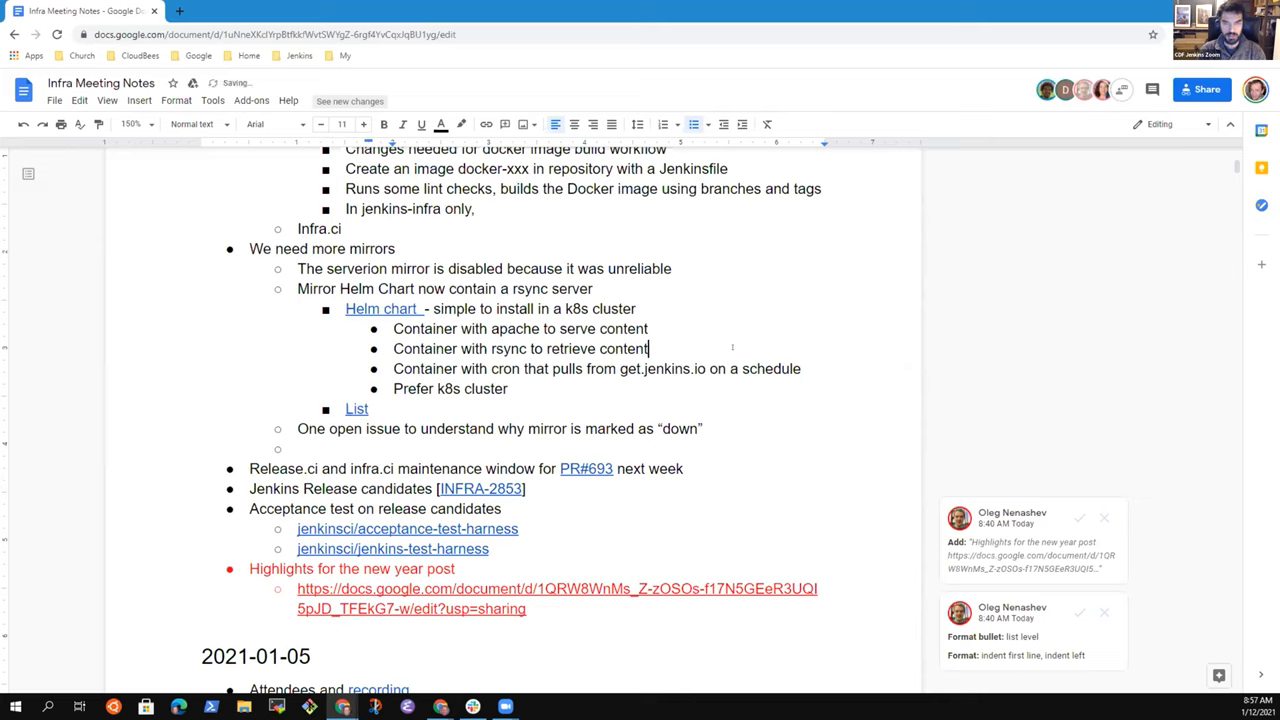
text(, answer)
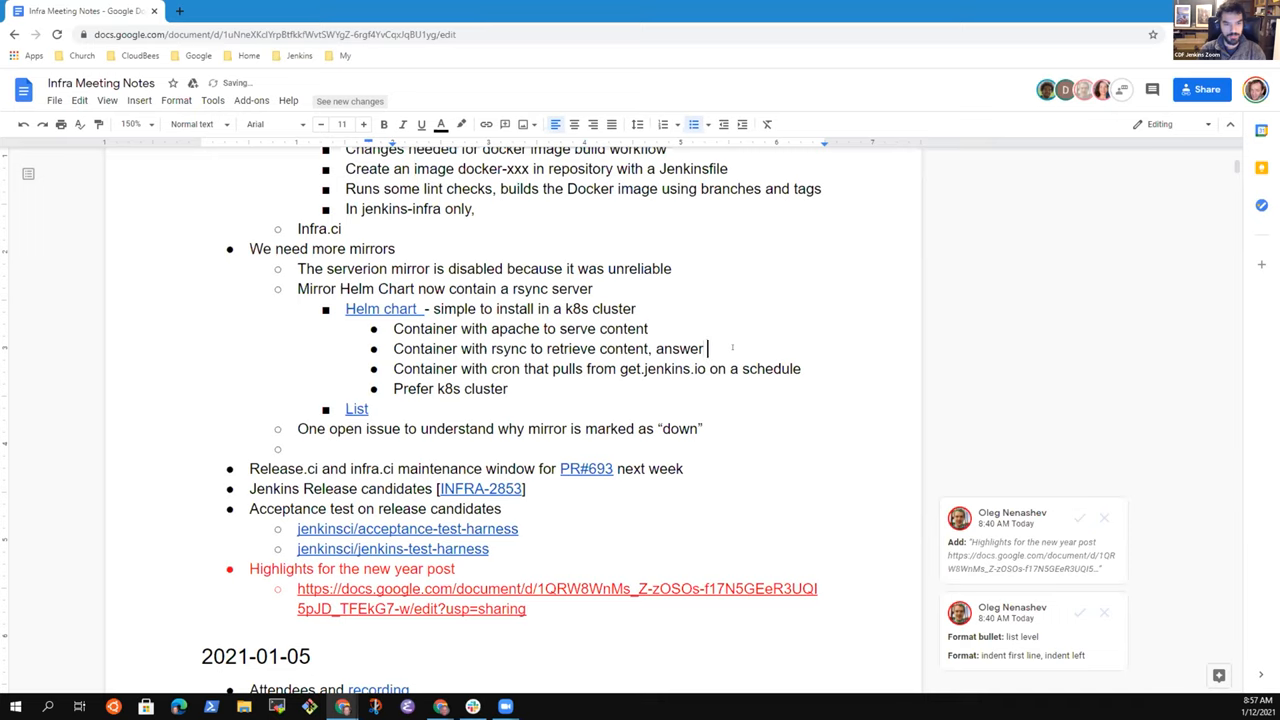
key(ctrl+BackSpace)
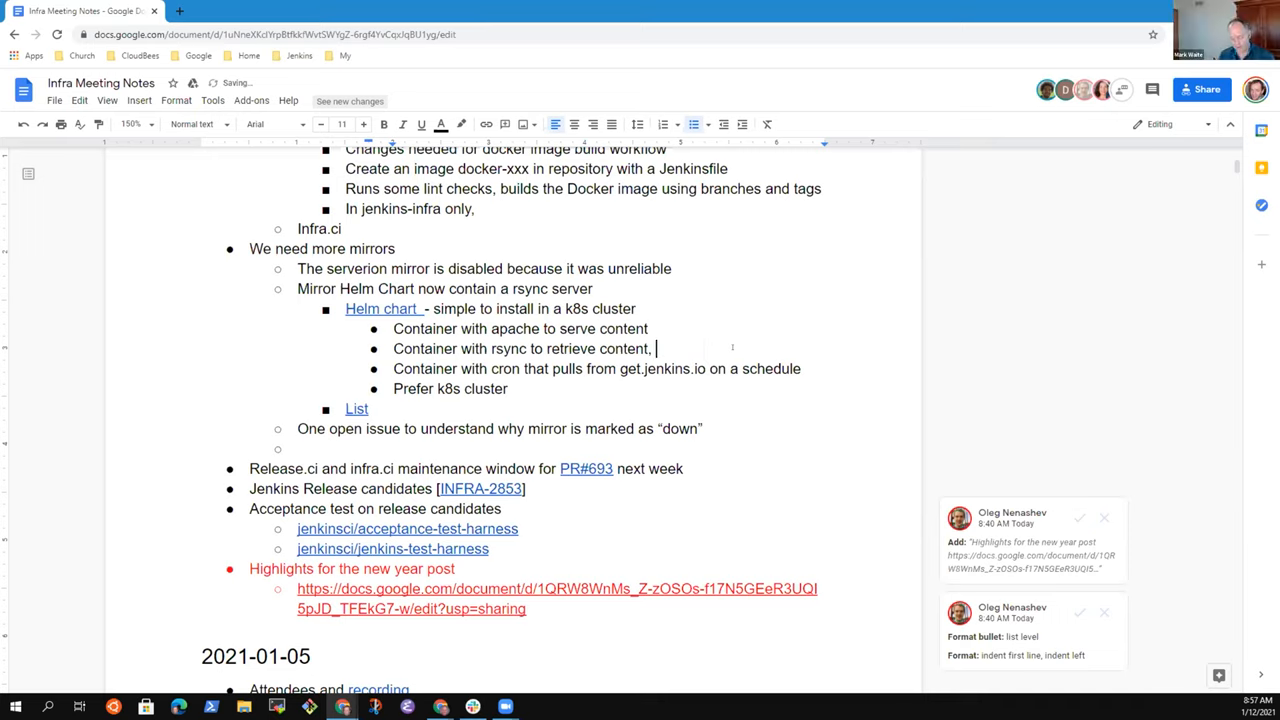
text(used by by )
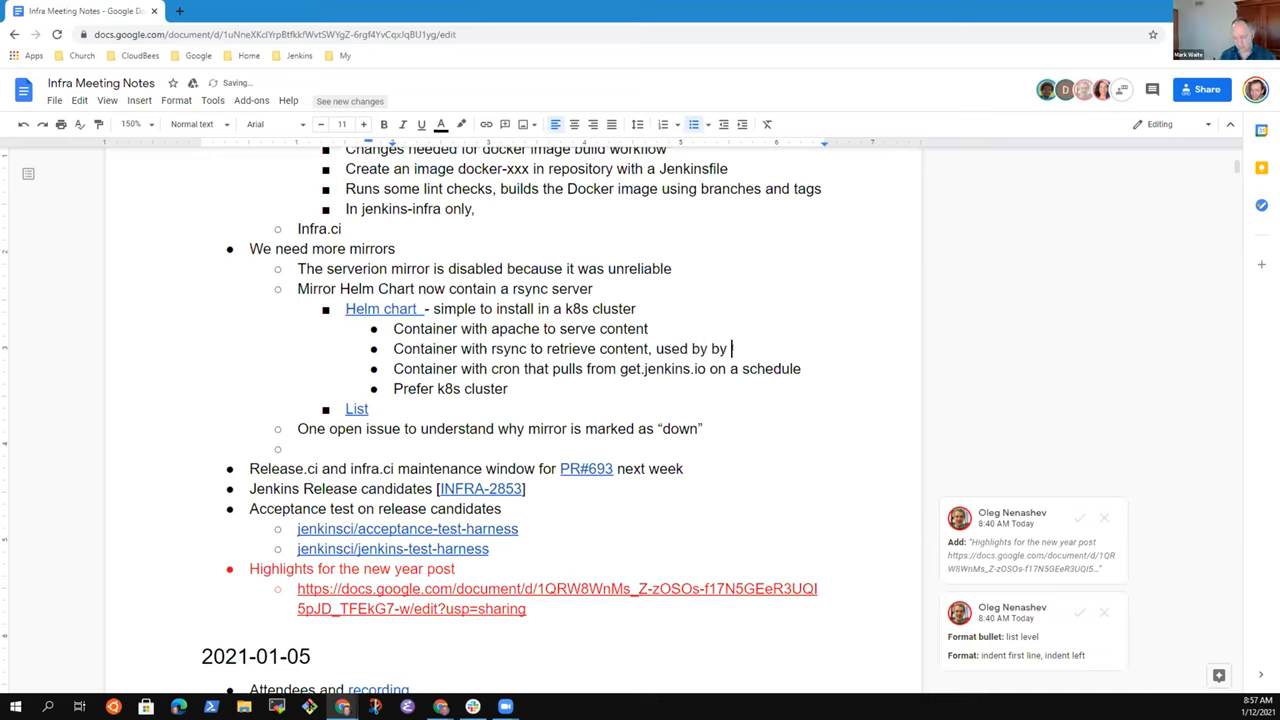
text(get.jenkins.io)
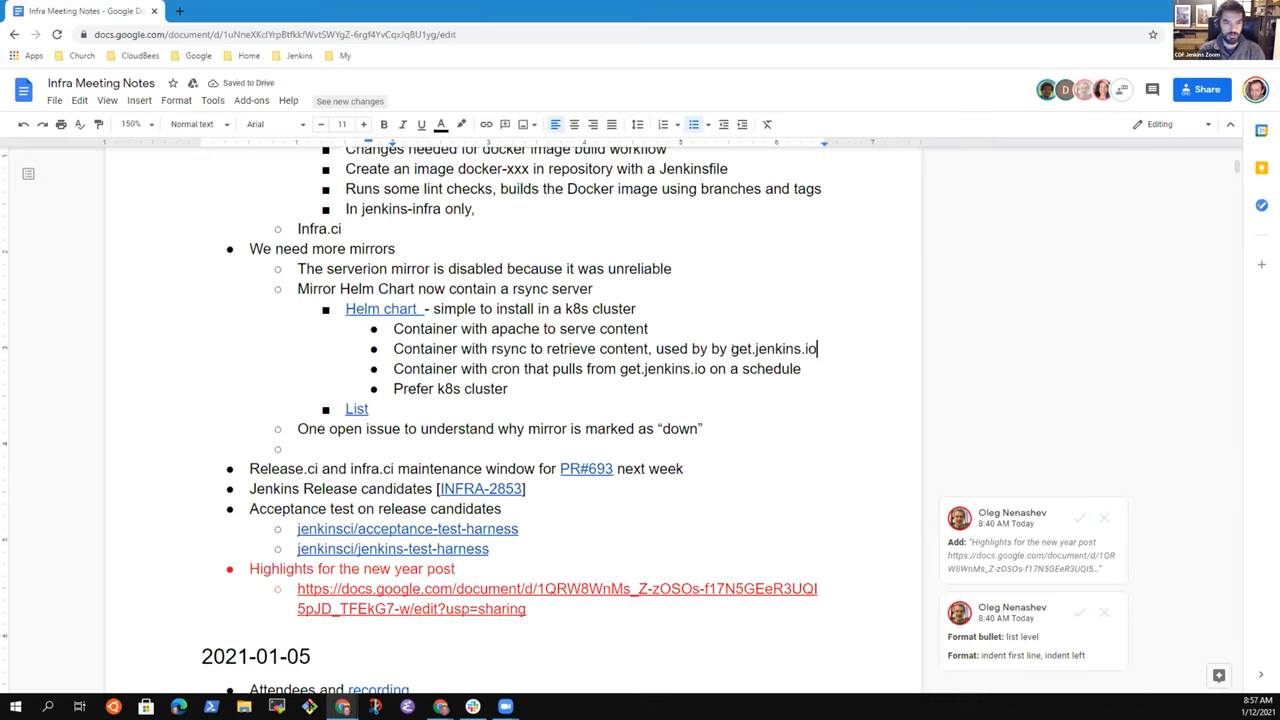
key(ctrl+Left)
key(ctrl+Left)
key(ctrl+Left)
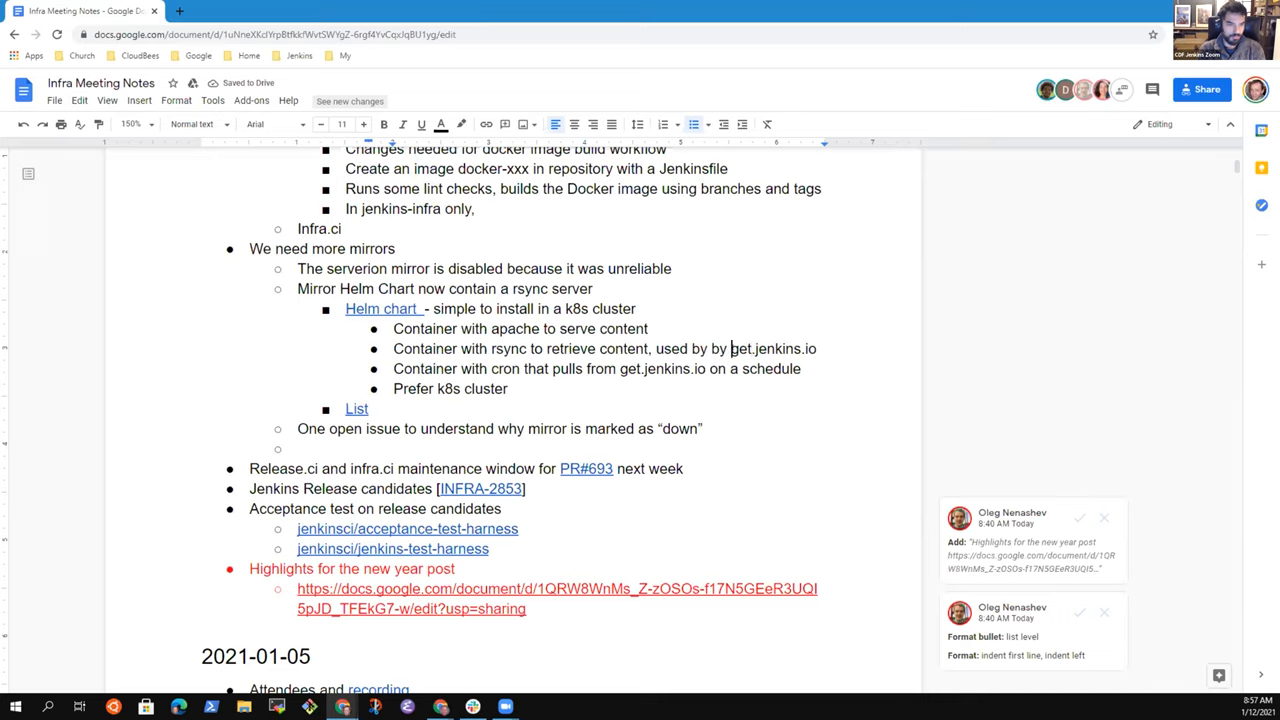
key(ctrl+shift+Left)
key(ctrl+shift+Left)
key(BackSpace)
key(ctrl+Right)
key(ctrl+Right)
key(ctrl+Left)
key(ctrl+Left)
key(ctrl+Left)
key(ctrl+Left)
key(ctrl+Left)
key(ctrl+shift+Left)
text(check)
key(End)
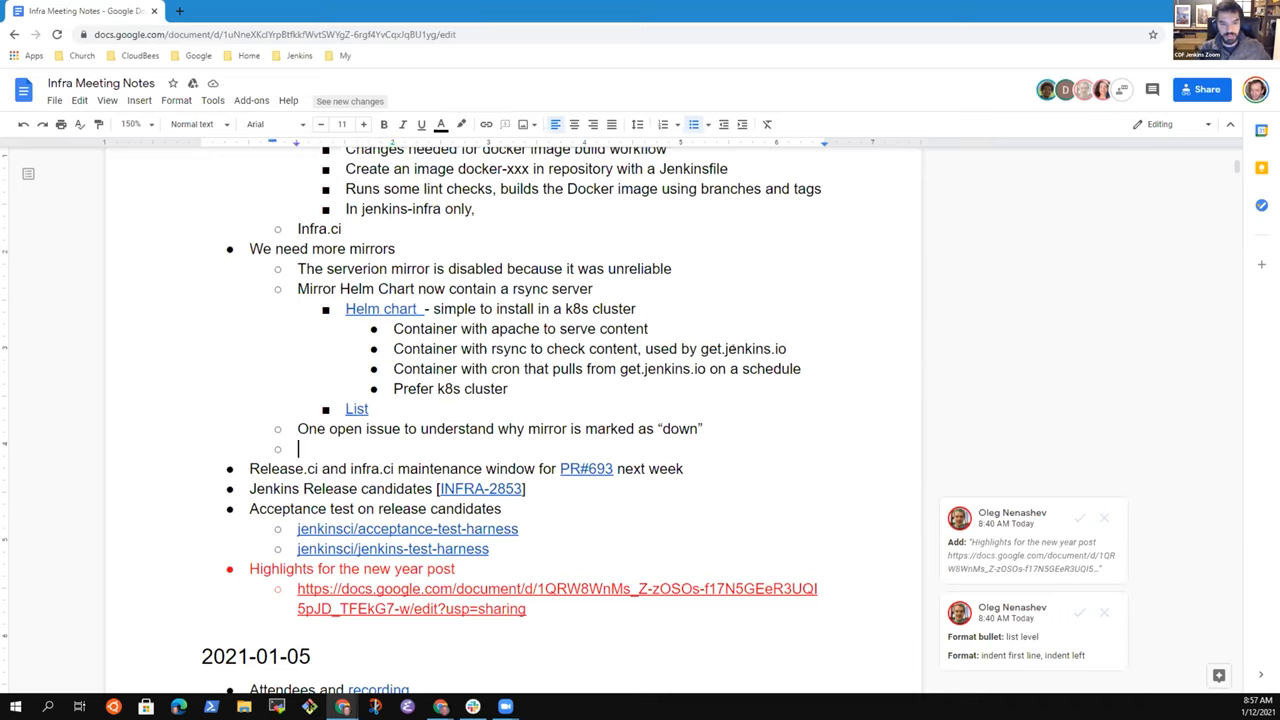
key(BackSpace)
key(BackSpace)
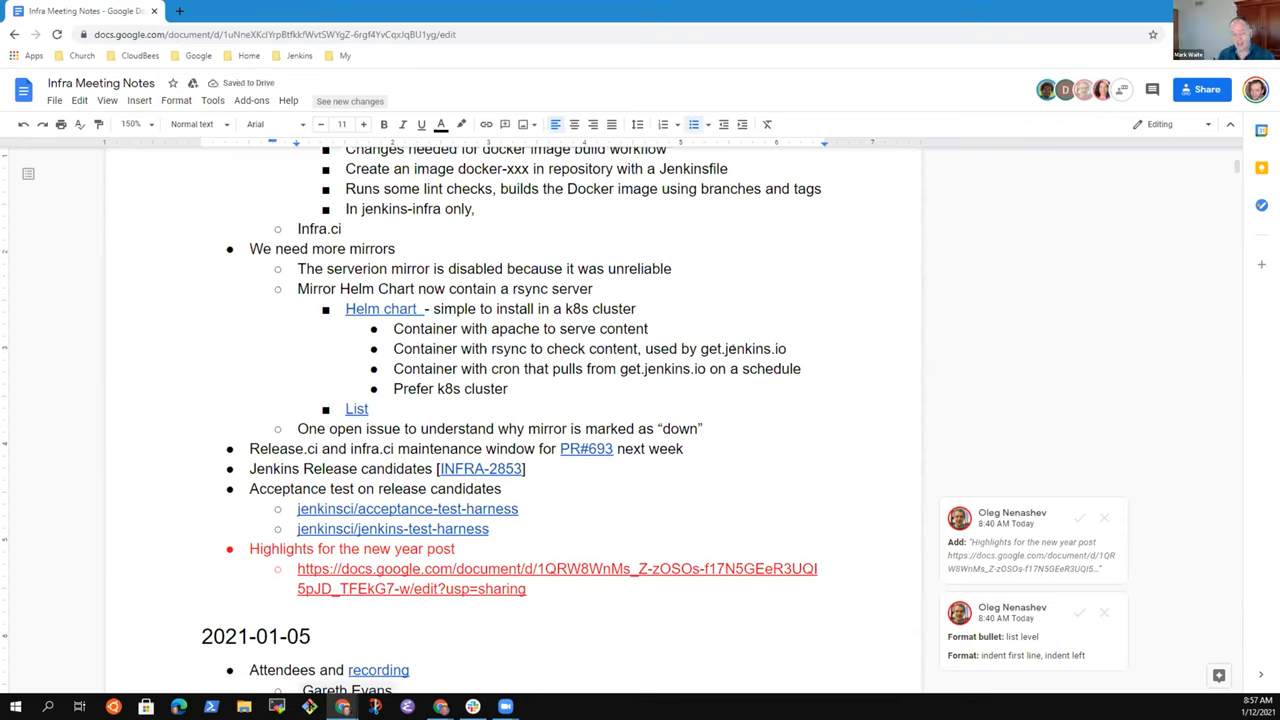
Step: Under the unreliable mirror note add "Olivier to notify them of the issue," and open another sub-bullet
key(Up)
key(Up)
key(Up)
key(Up)
key(Home)
key(End)
key(Return)
key(Tab)
text(Should we )
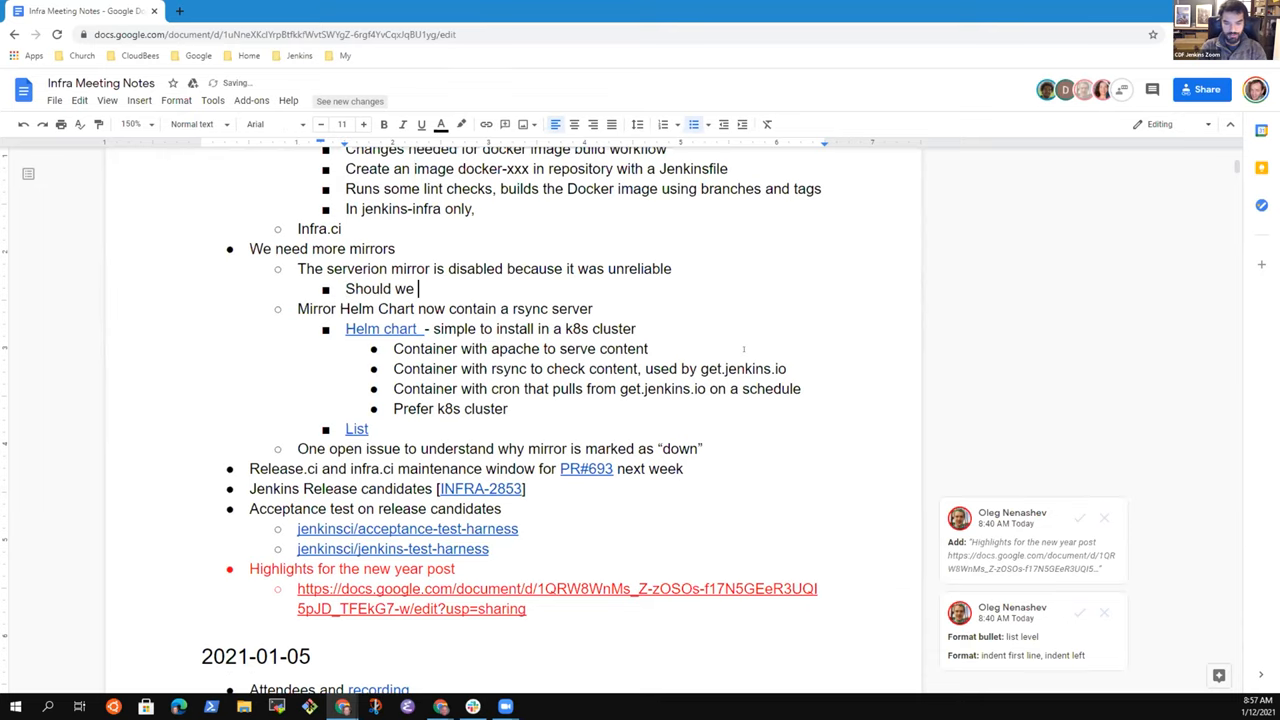
text(notify them of )
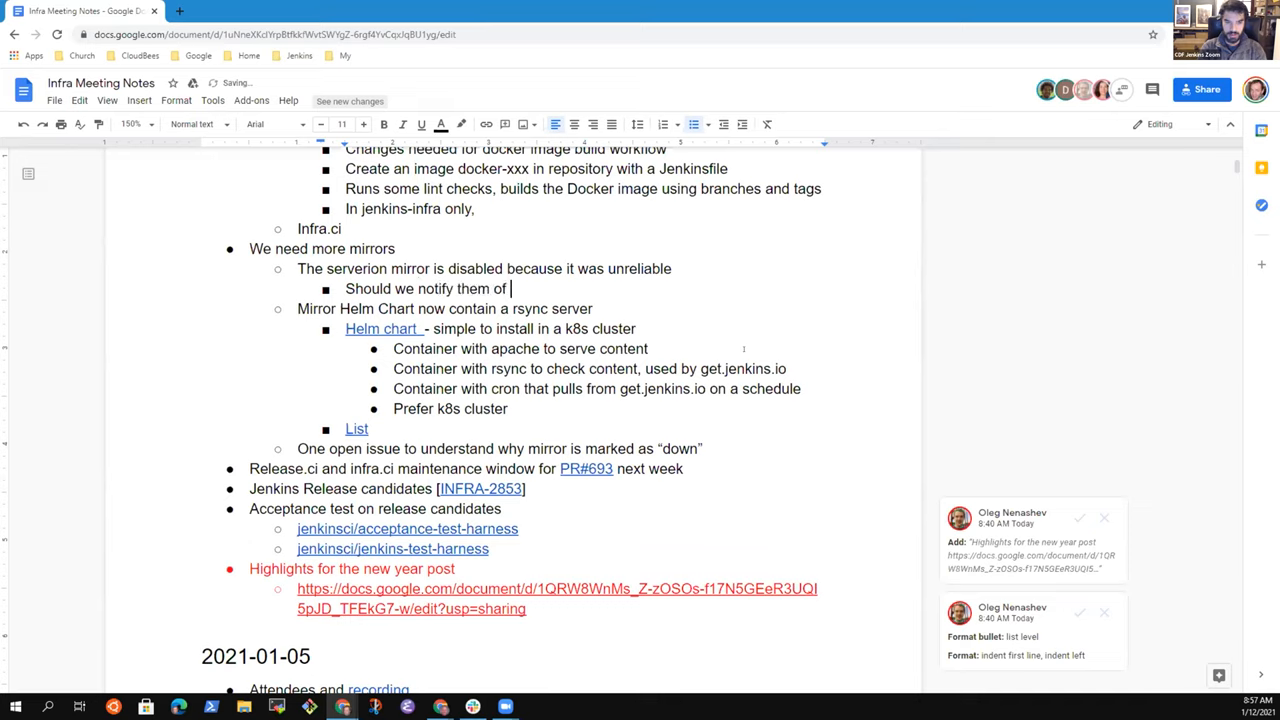
text(the issue?)
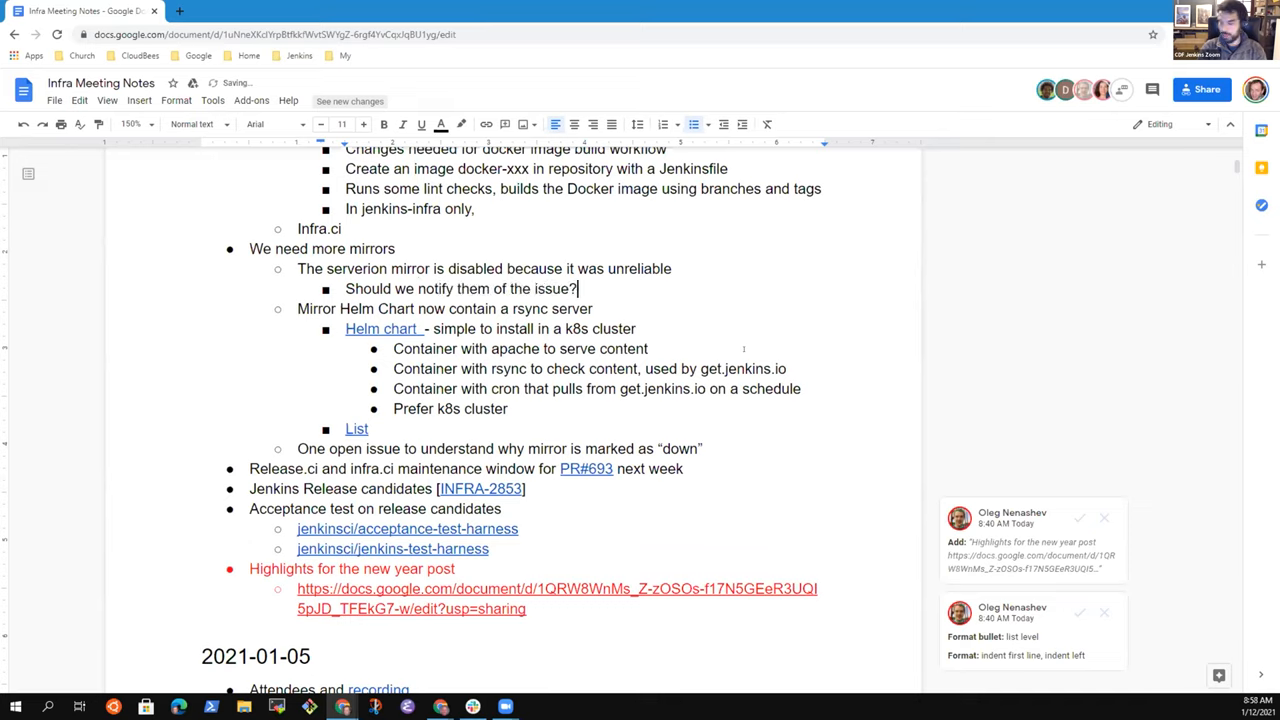
key(shift+Home)
text(Olivier to notify)
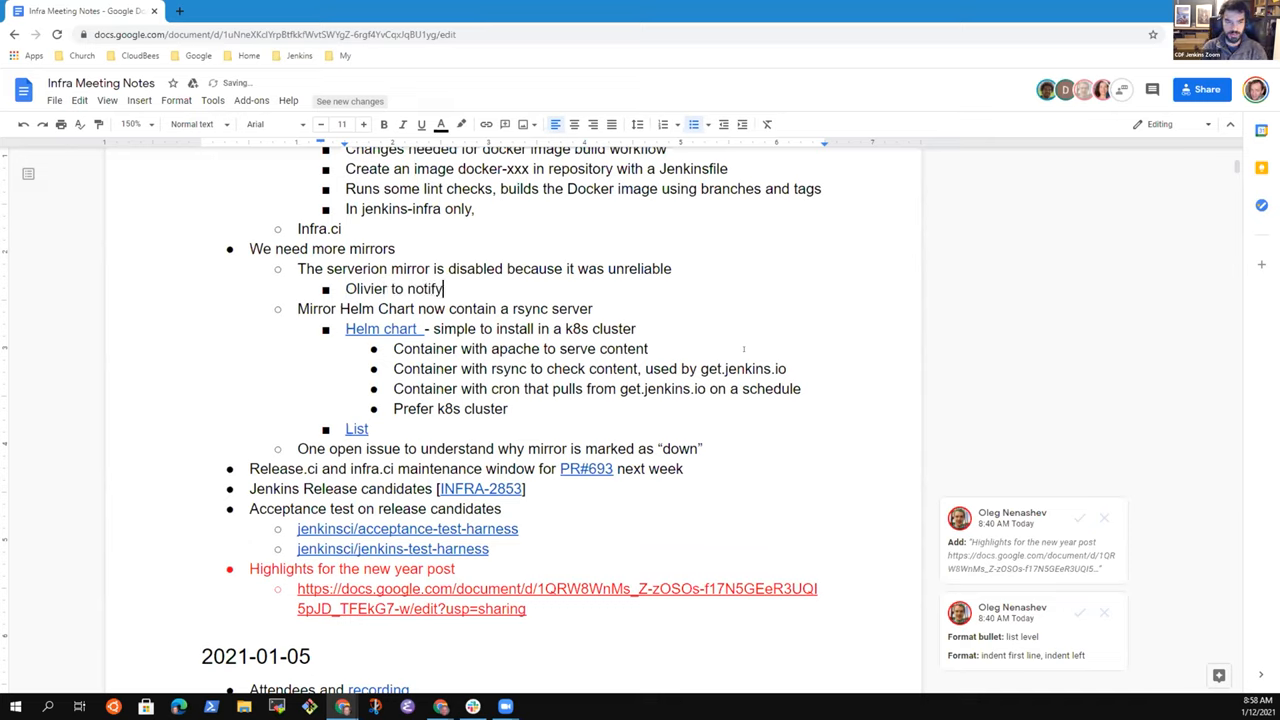
text( them of the issue)
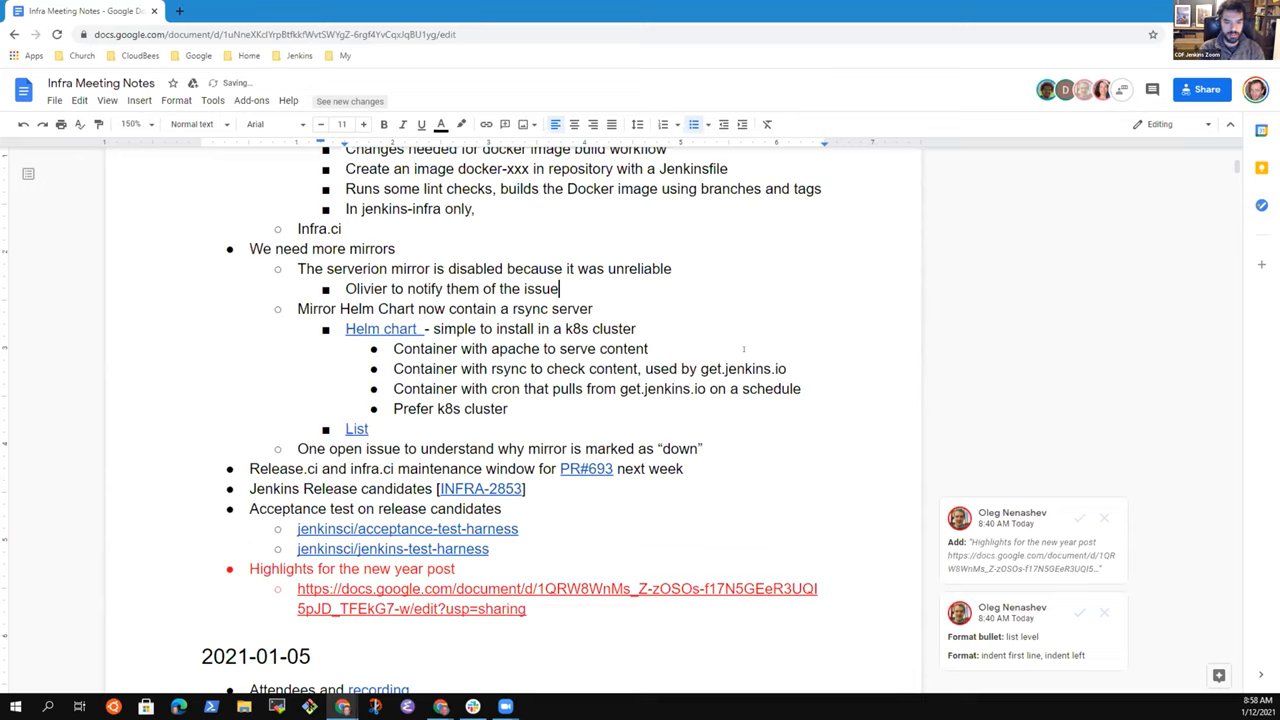
key(Return)
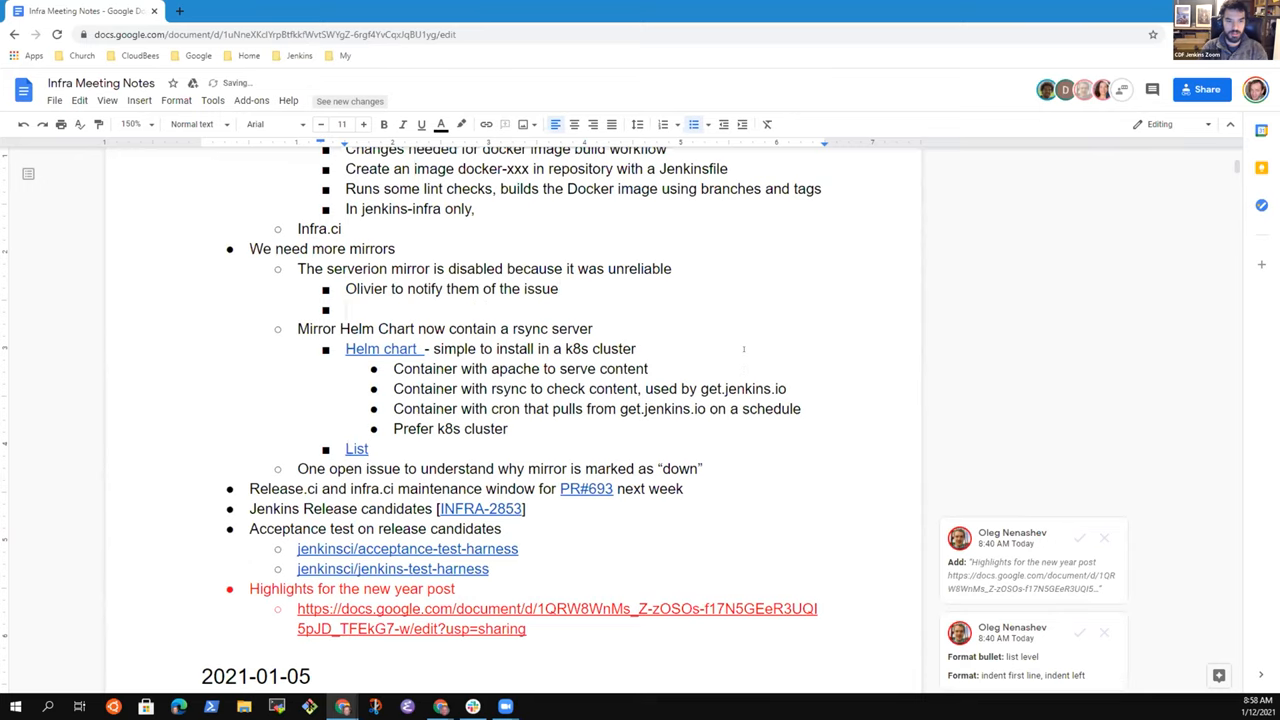
text(Likely overloaded as a mirror (Debian, )
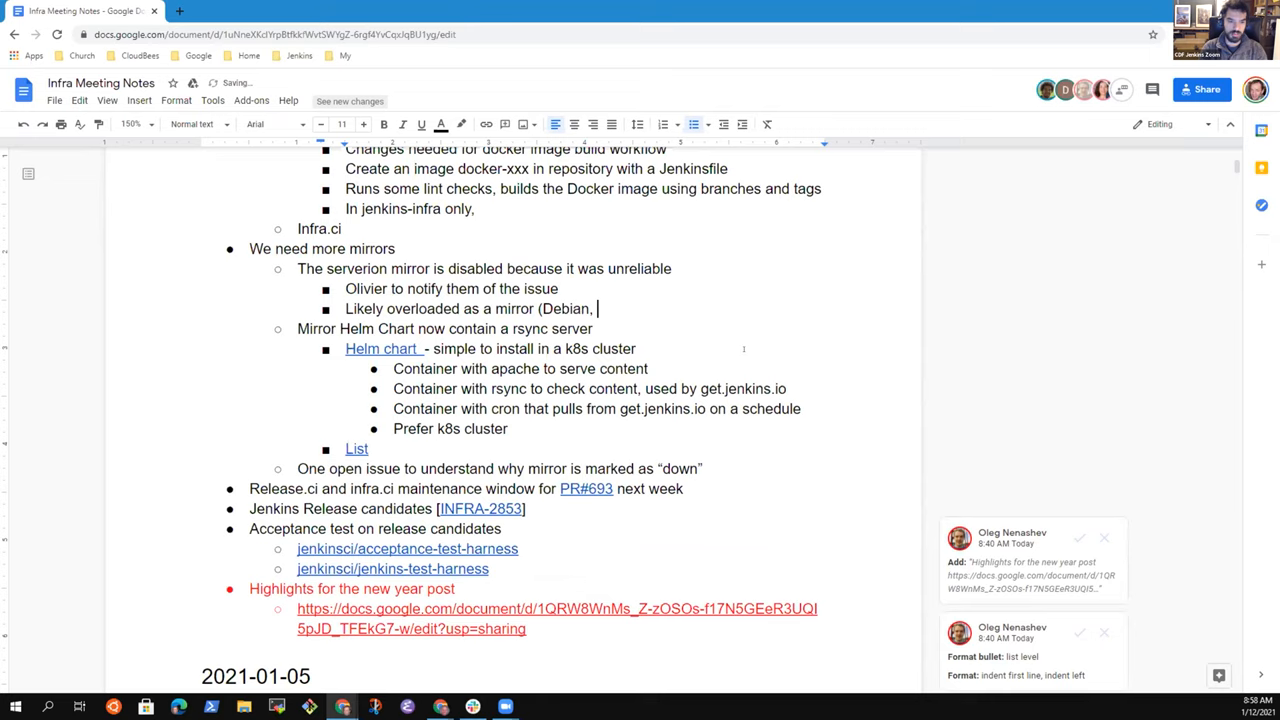
text(other projects))
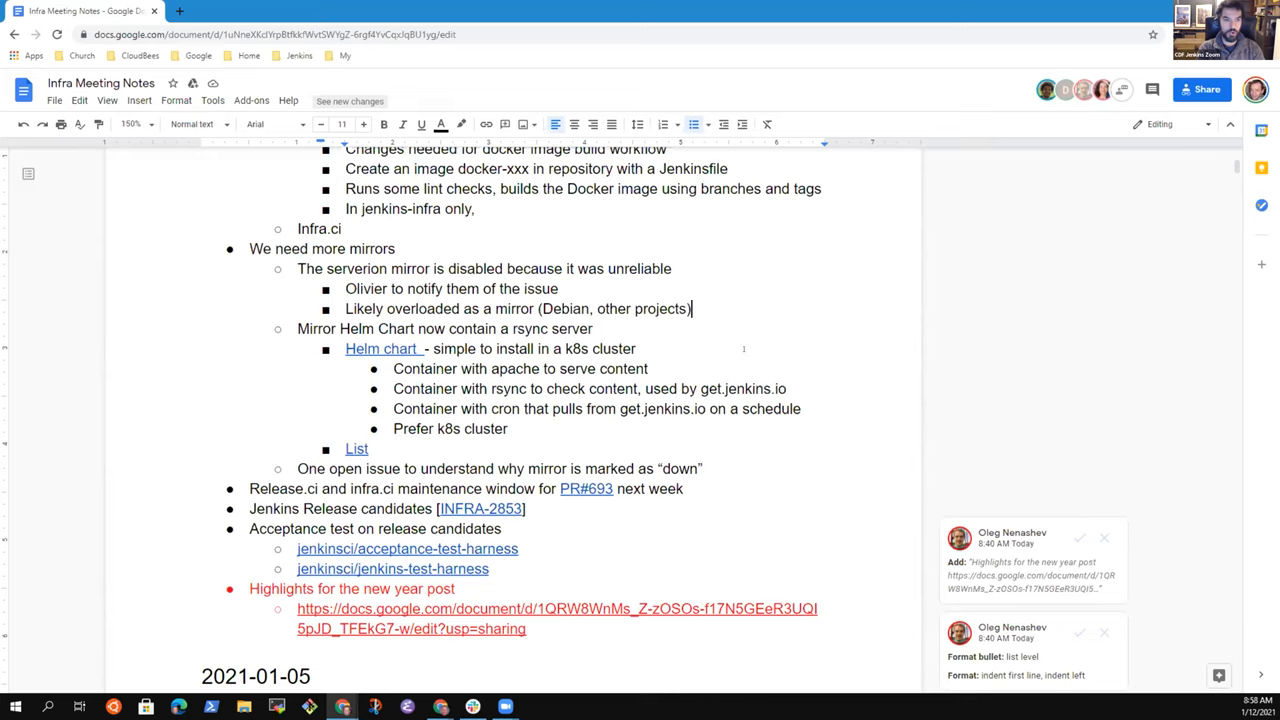
Step: End Olivier's notify bullet with 'fix or disconnect', then move onto the Debian overload line
key(Up)
key(Up)
key(Down)
key(Home)
key(ctrl+Right)
key(ctrl+shift+Right)
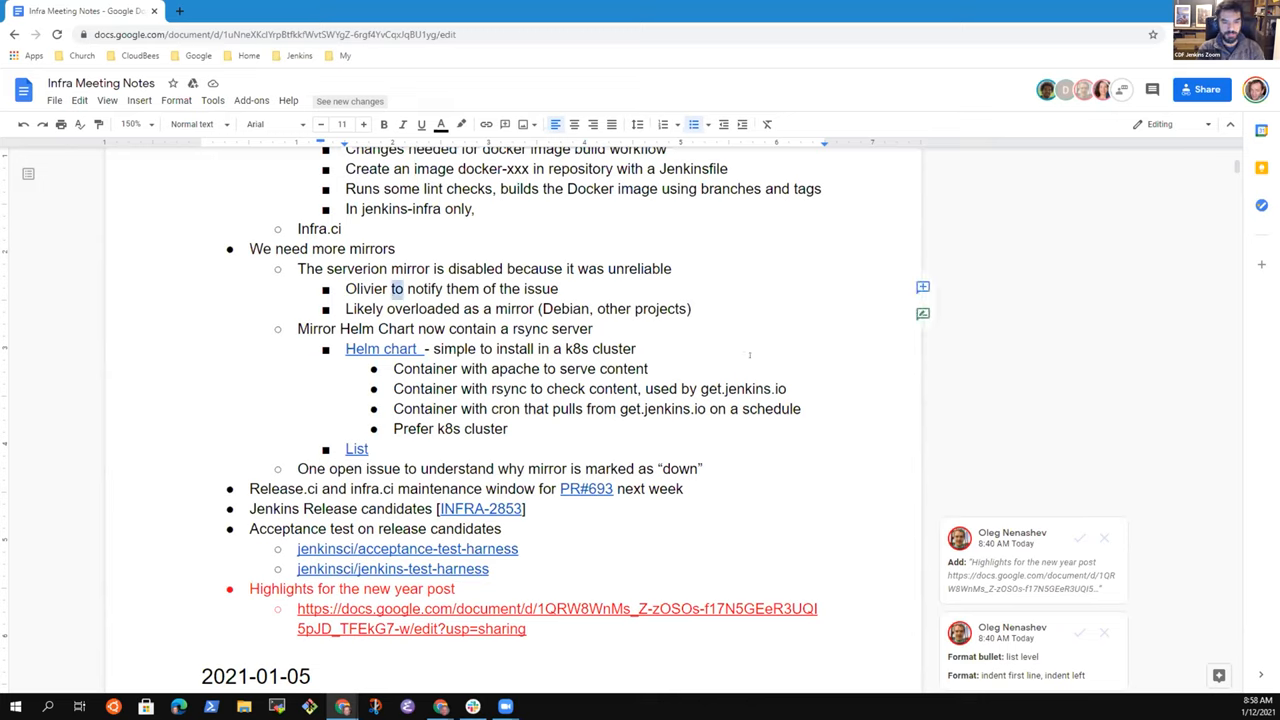
text(will)
key(End)
text(so that they can )
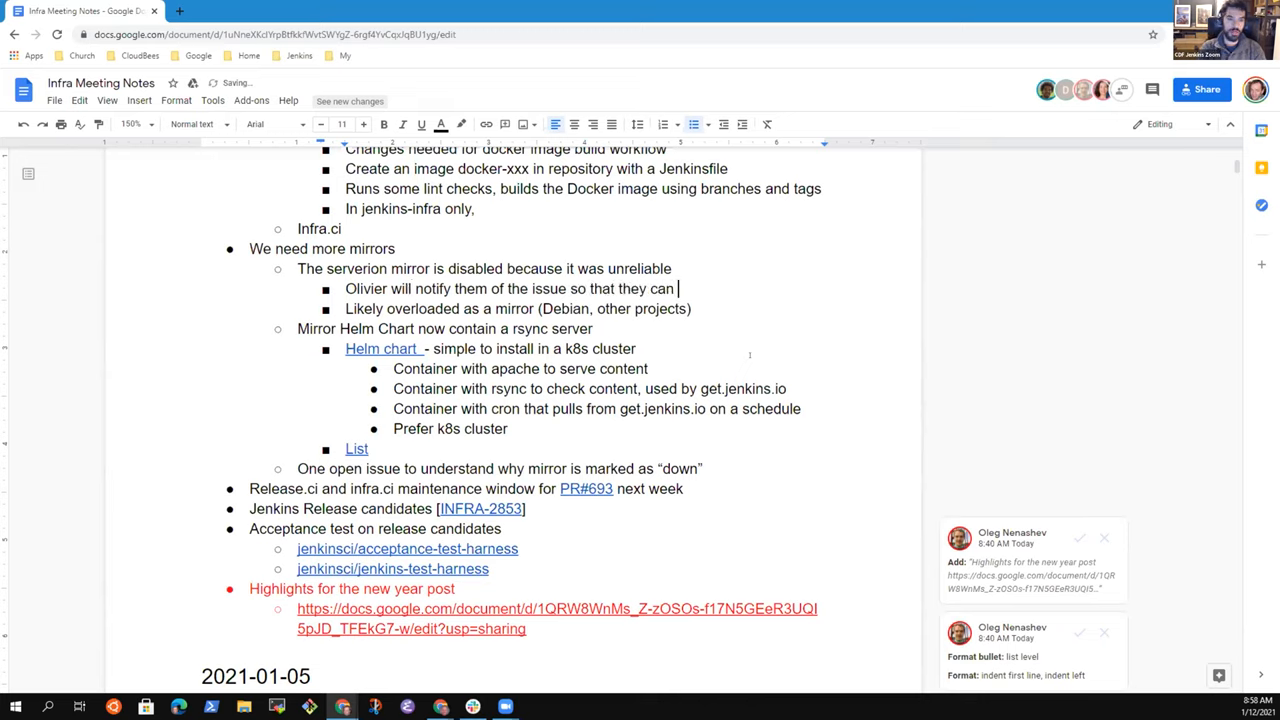
text(fix or disconnect)
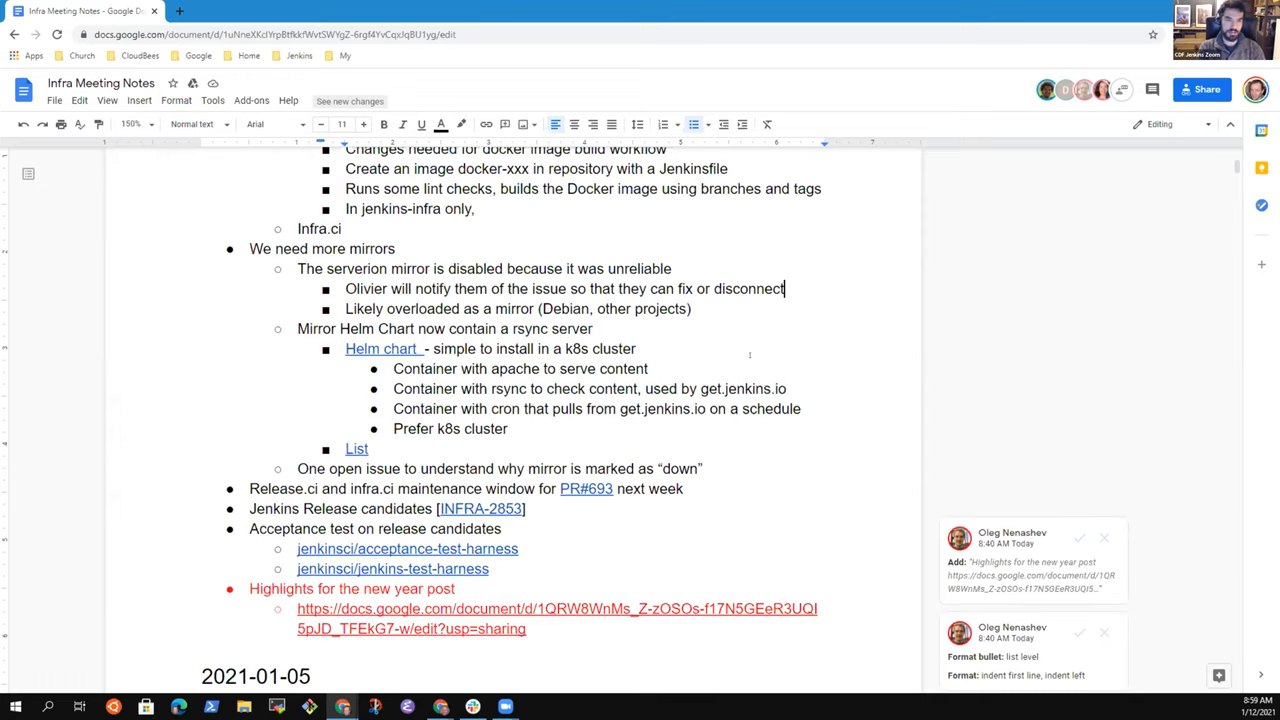
key(Down)
Step: Add a sub-bullet: 'Mirror location is incorrectly defined in the GeoIP database'
key(Return)
text(Mirror)
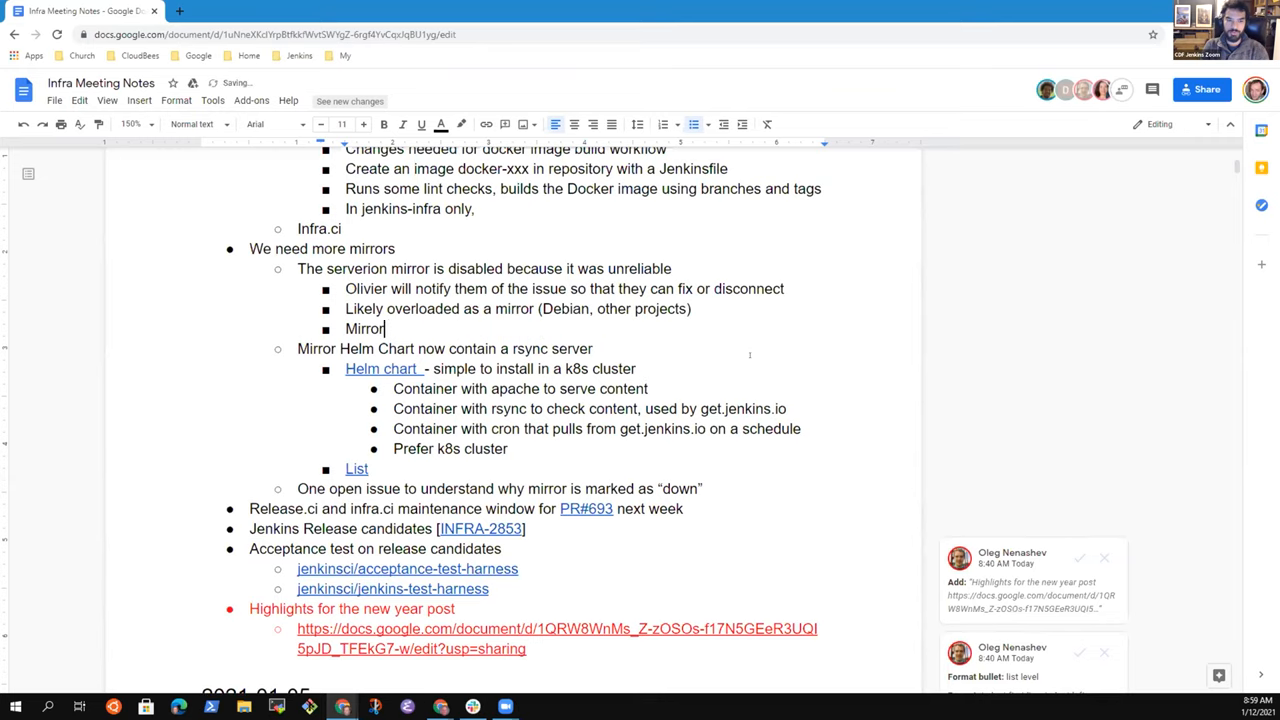
text( location is in)
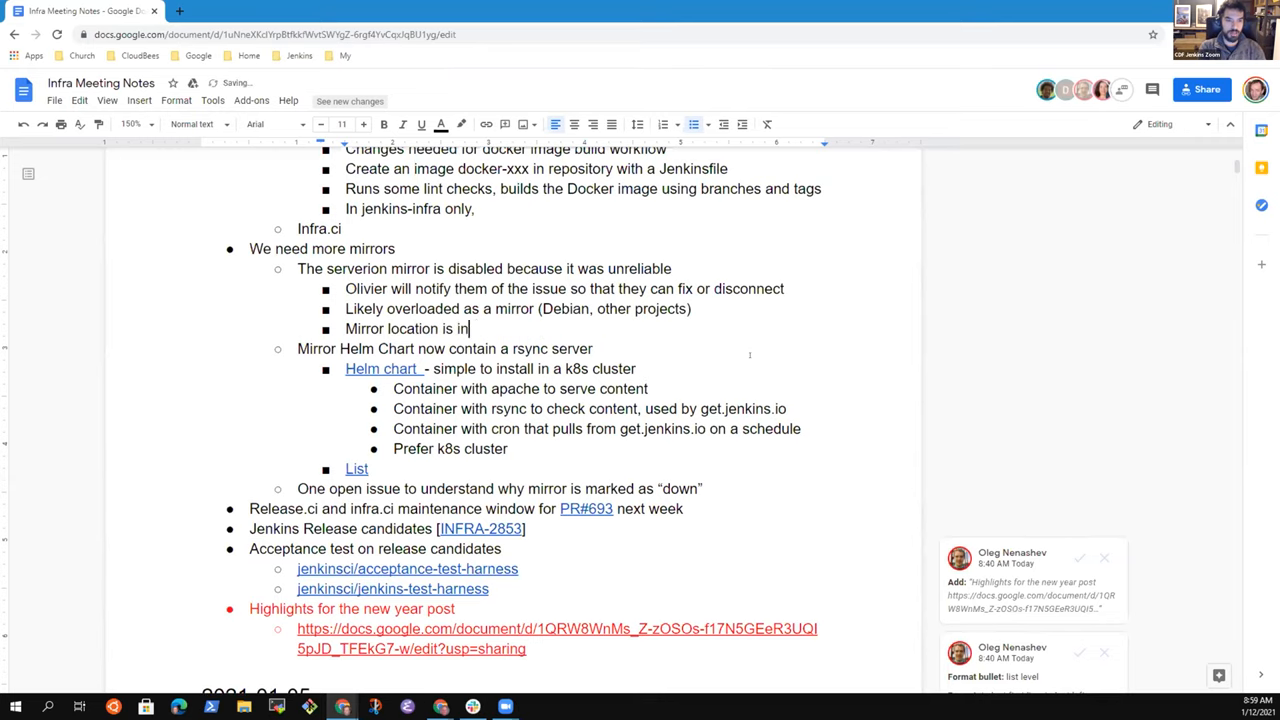
text(correctly )
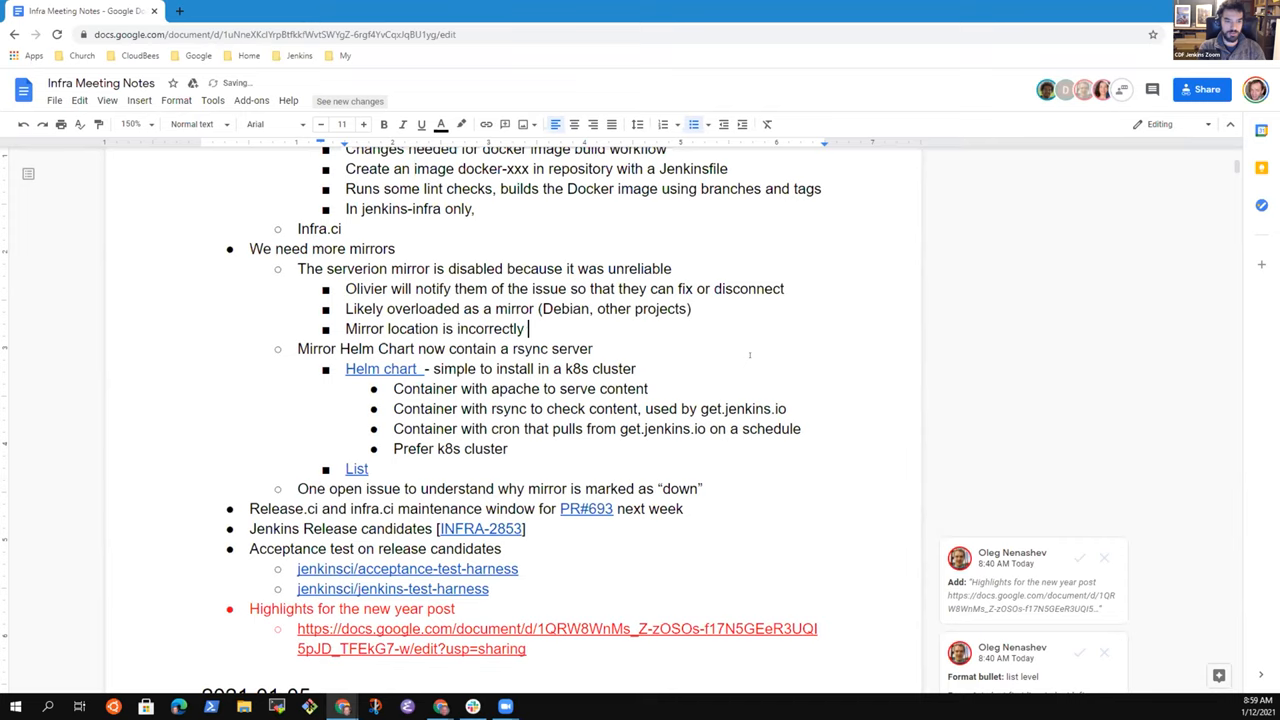
text(defined in )
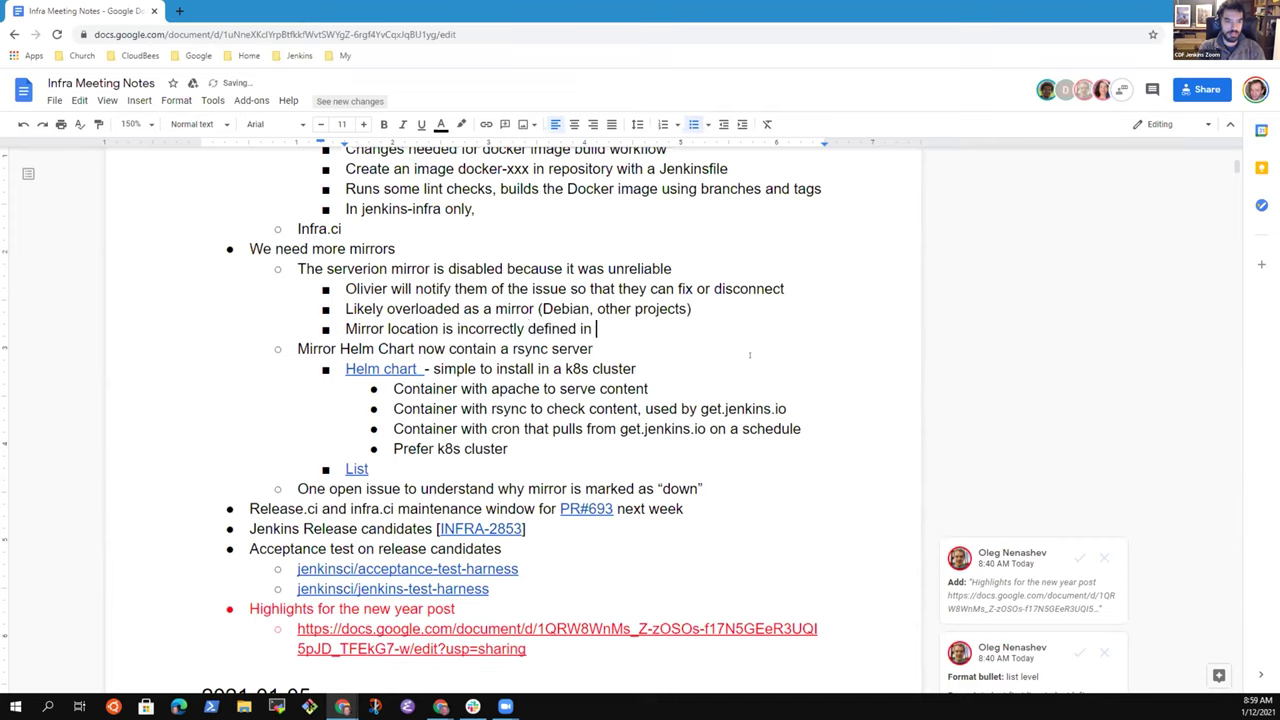
text(th)
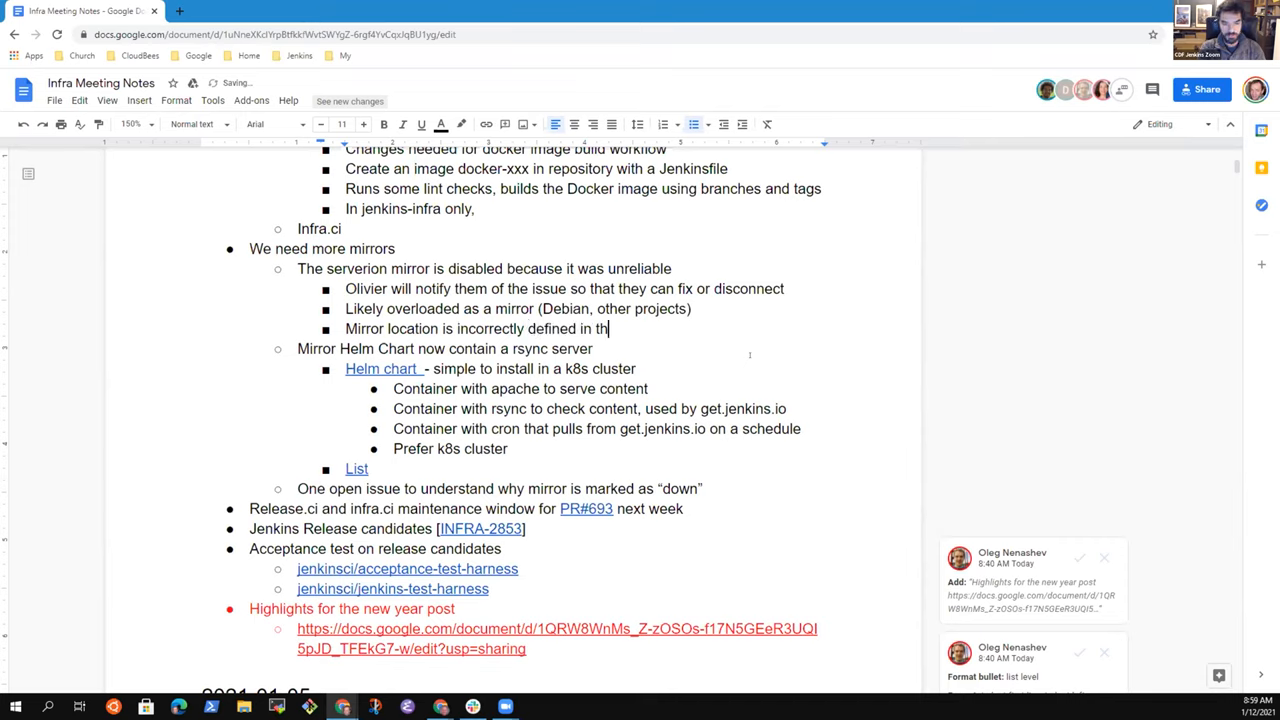
text(e GeoIP database)
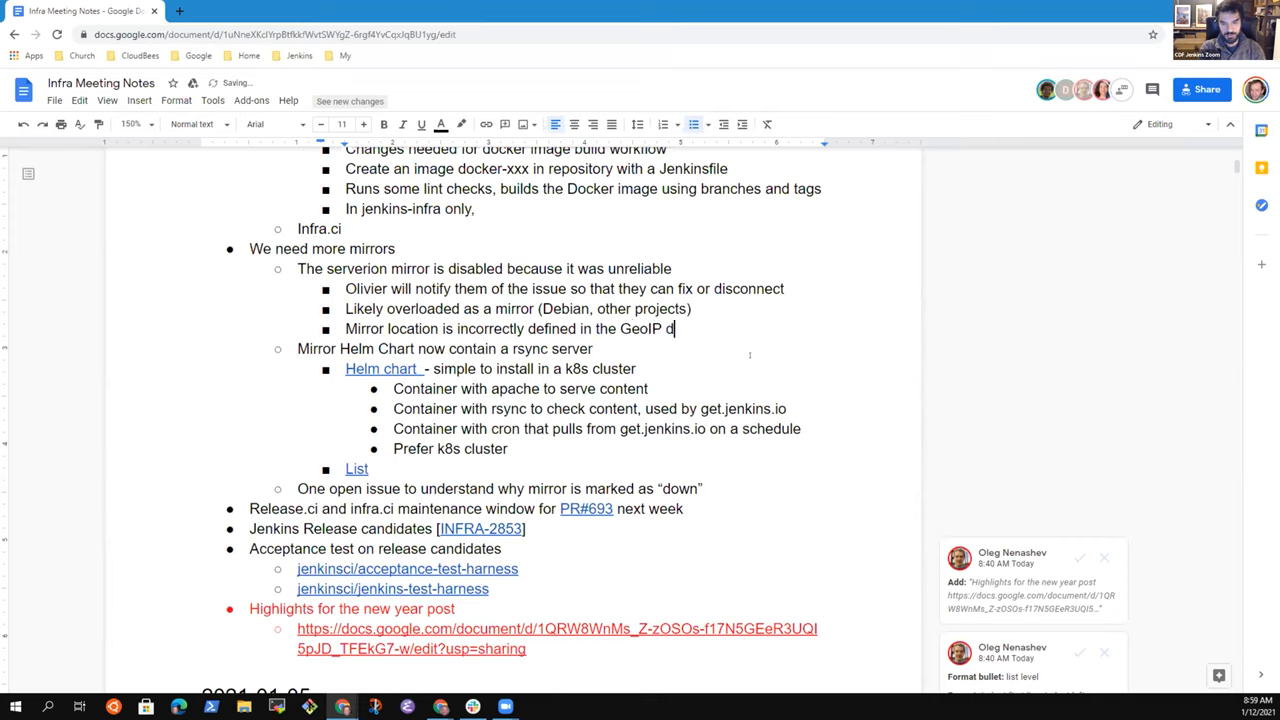
key(BackSpace)
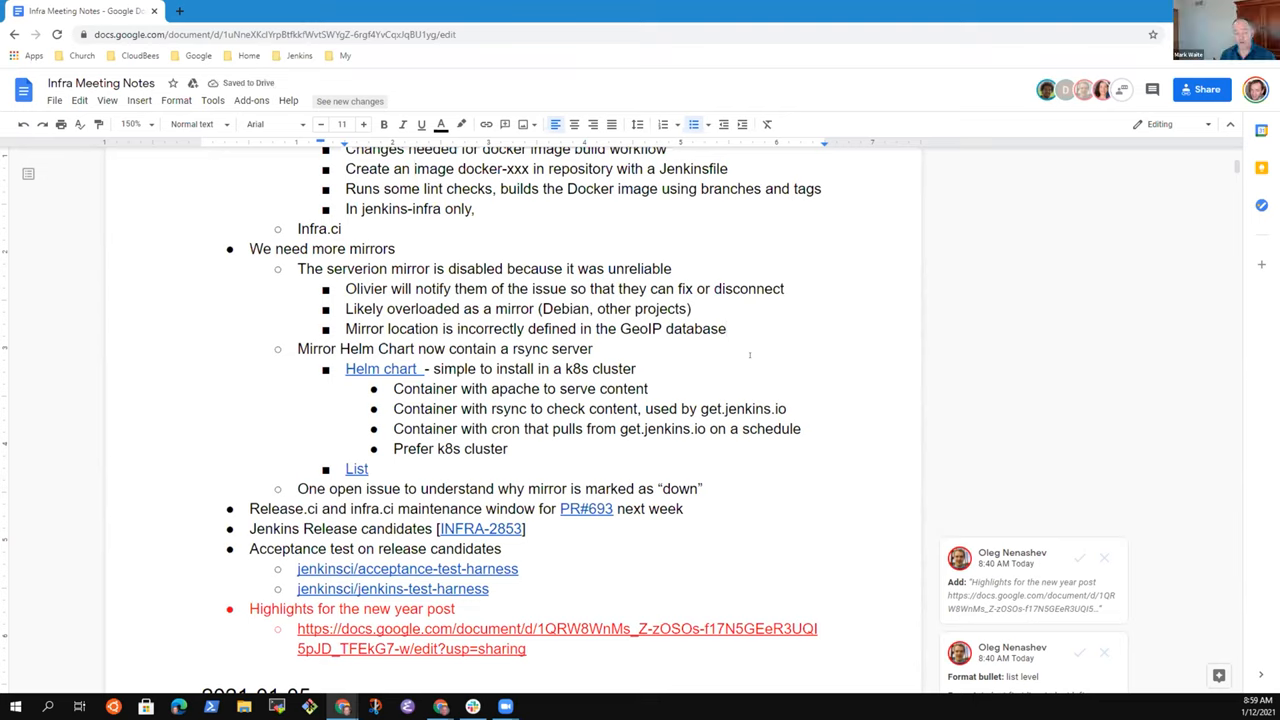
key(shift+Home)
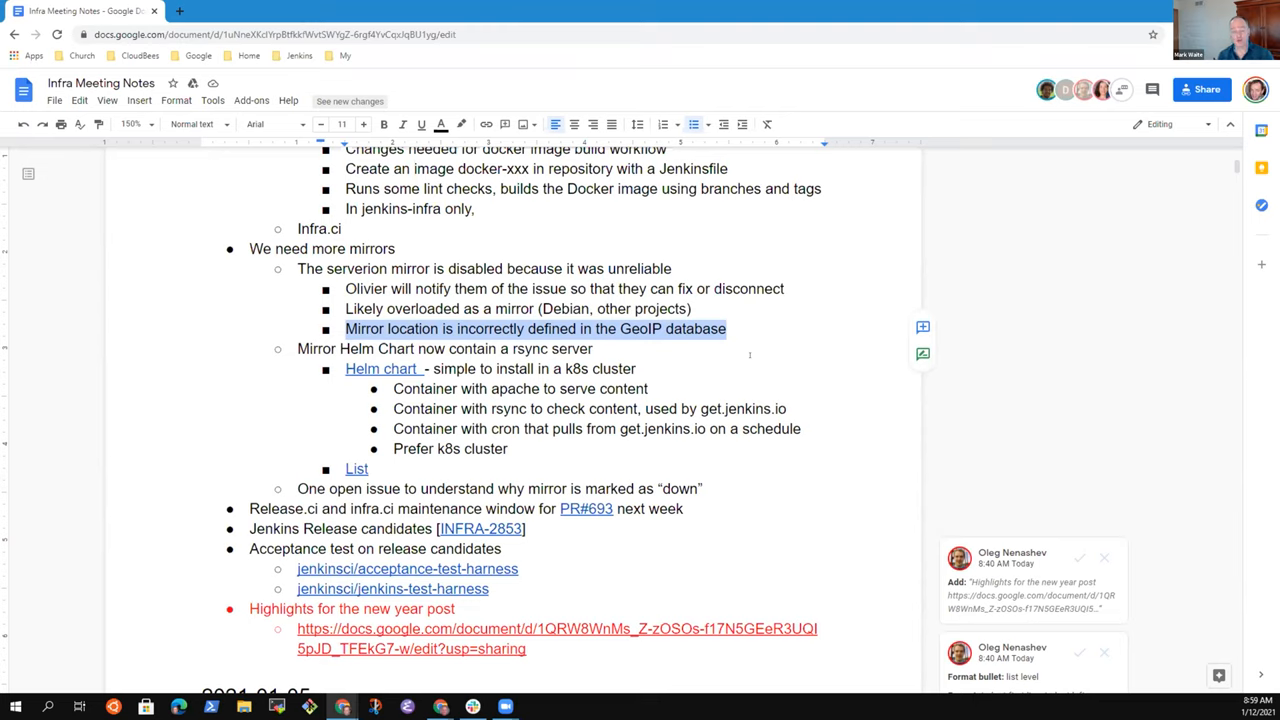
key(Left)
key(shift+End)
key(Right)
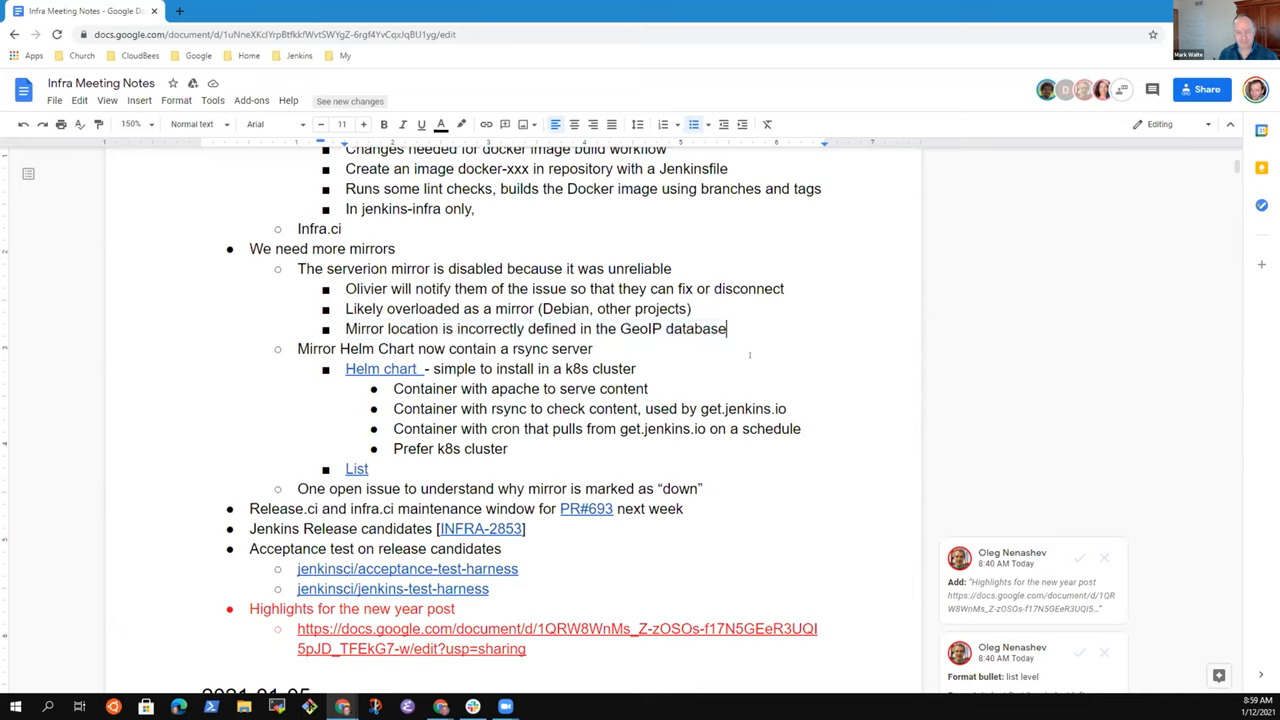
Step: Prepend 'Serverion' so the note reads 'Serverion mirror location is incorrectly defined...'
key(Home)
text(Servierion)
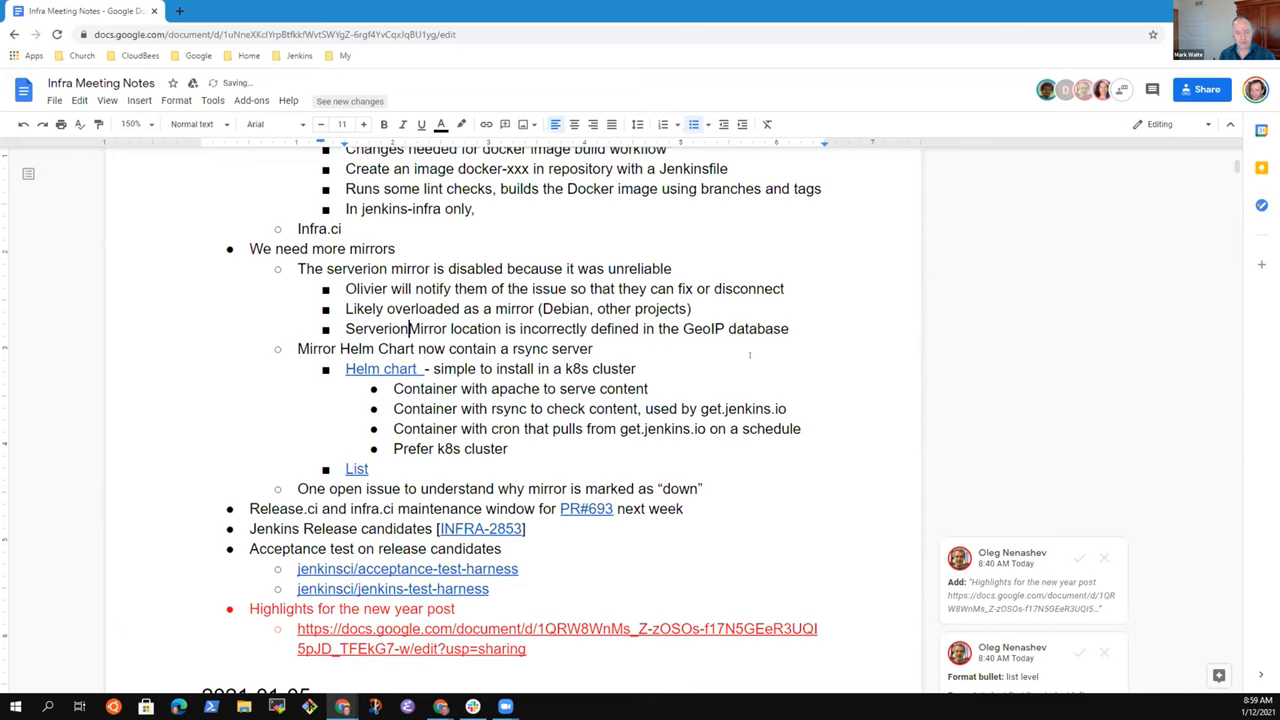
key(Delete)
text(m)
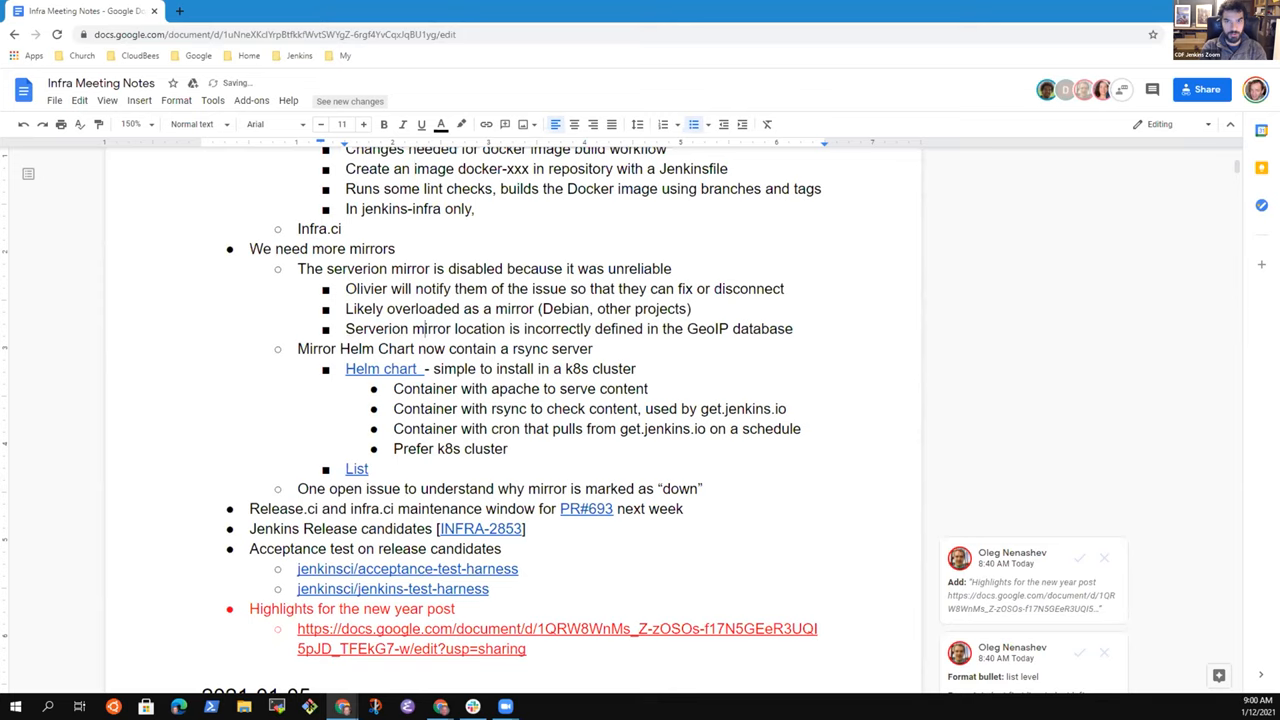
scroll(560, 400, down, 5)
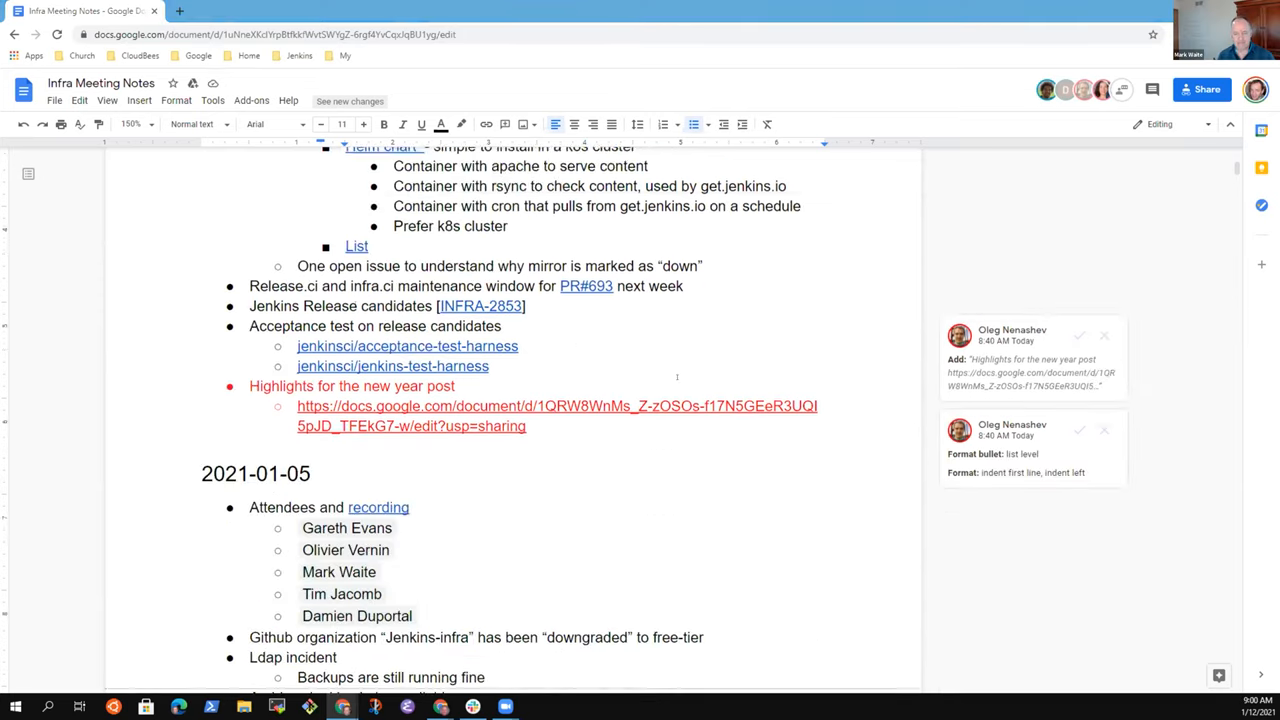
scroll(560, 400, down, 2)
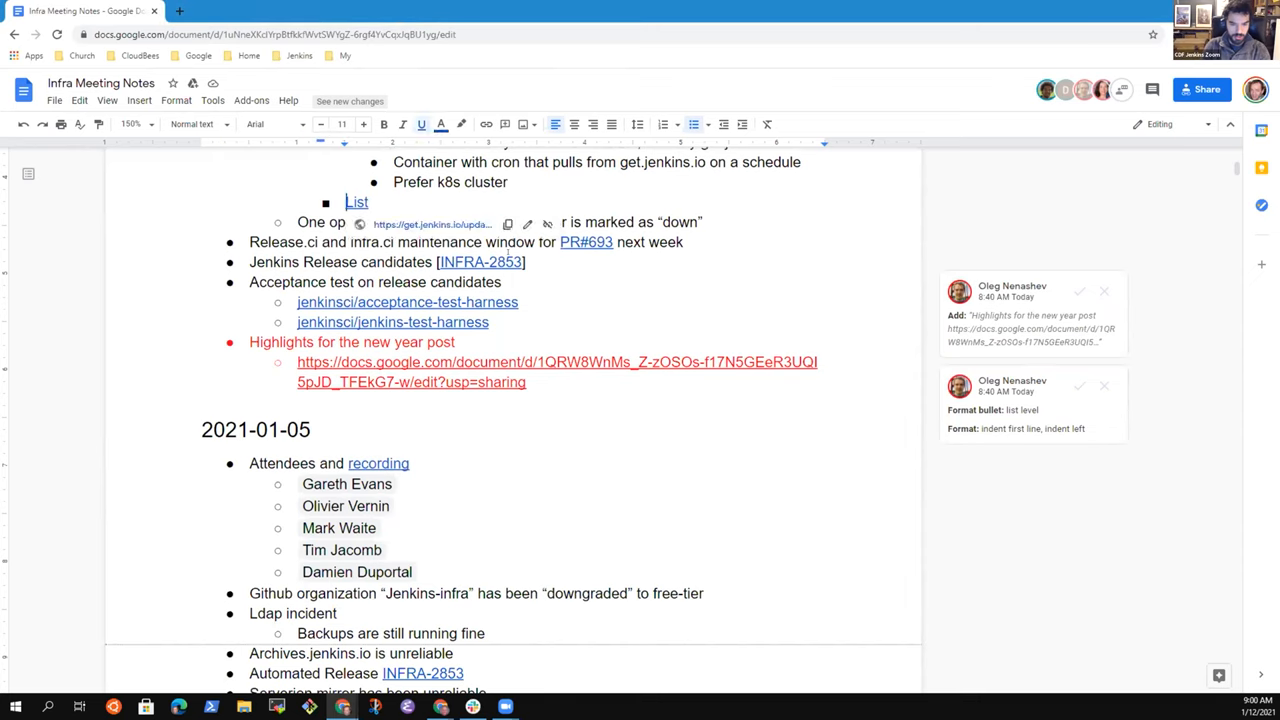
scroll(508, 250, up, 5)
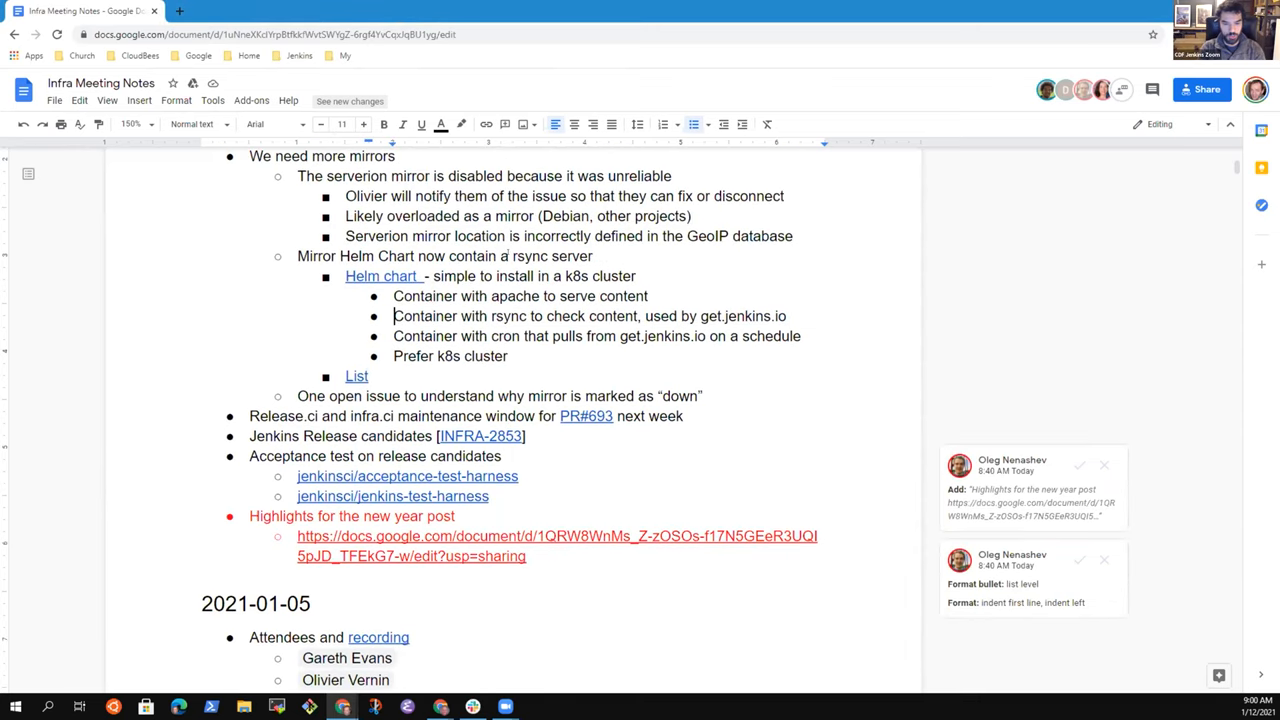
Step: Add a sub-bullet that Gareth and Damien will upgrade with Olivier next week
click(640, 336)
click(322, 416)
key(End)
key(Return)
key(Tab)
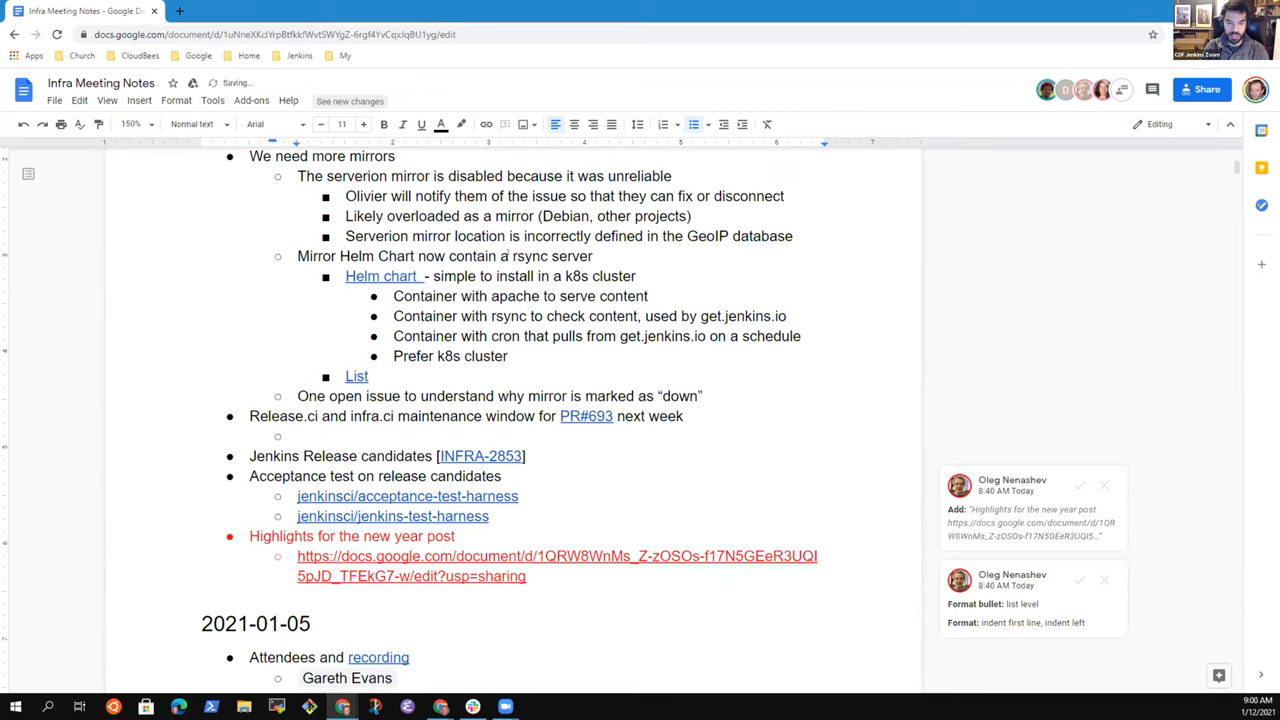
text(N)
key(BackSpace)
text(FG)
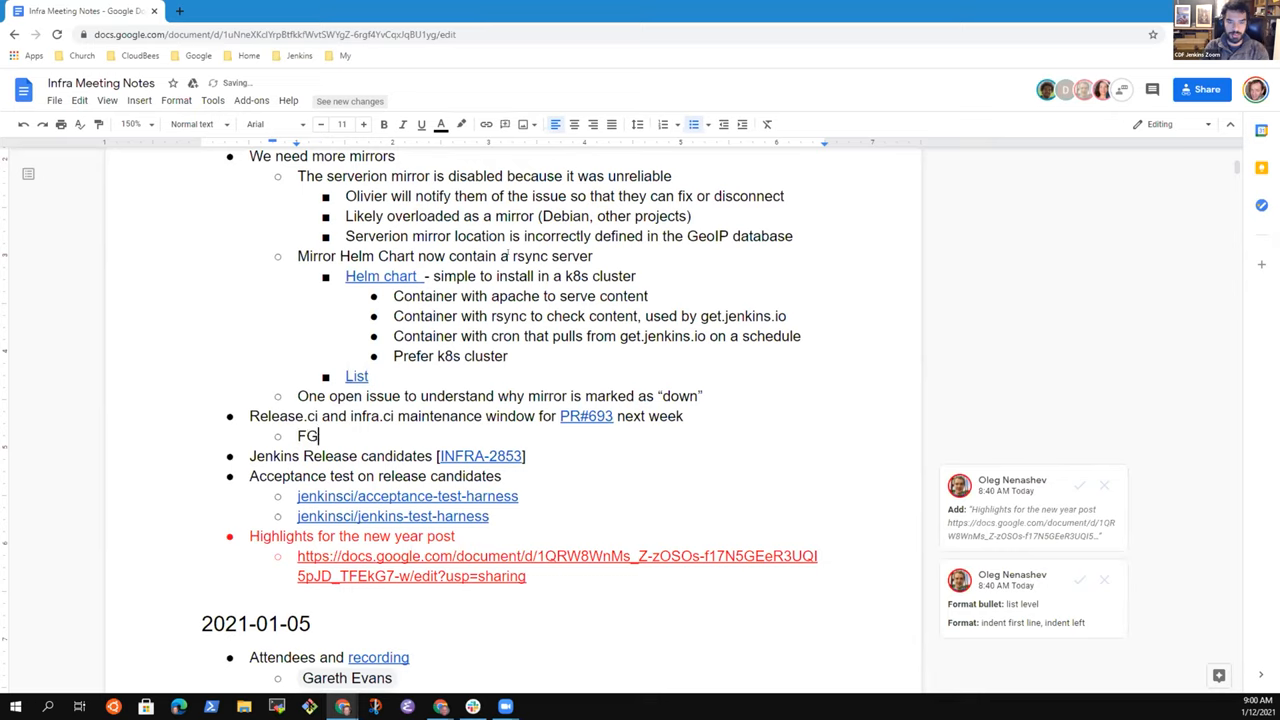
key(BackSpace)
key(BackSpace)
text(Gareth and Damien work with Oliviewr to)
key(BackSpace)
key(BackSpace)
key(BackSpace)
key(BackSpace)
key(BackSpace)
text(er to perform the)
key(BackSpace)
text(e upgrade next week)
Step: Add a second sub-bullet 'Will announce down time later this week', then move to the acceptance-test line
key(Return)
text(Will )
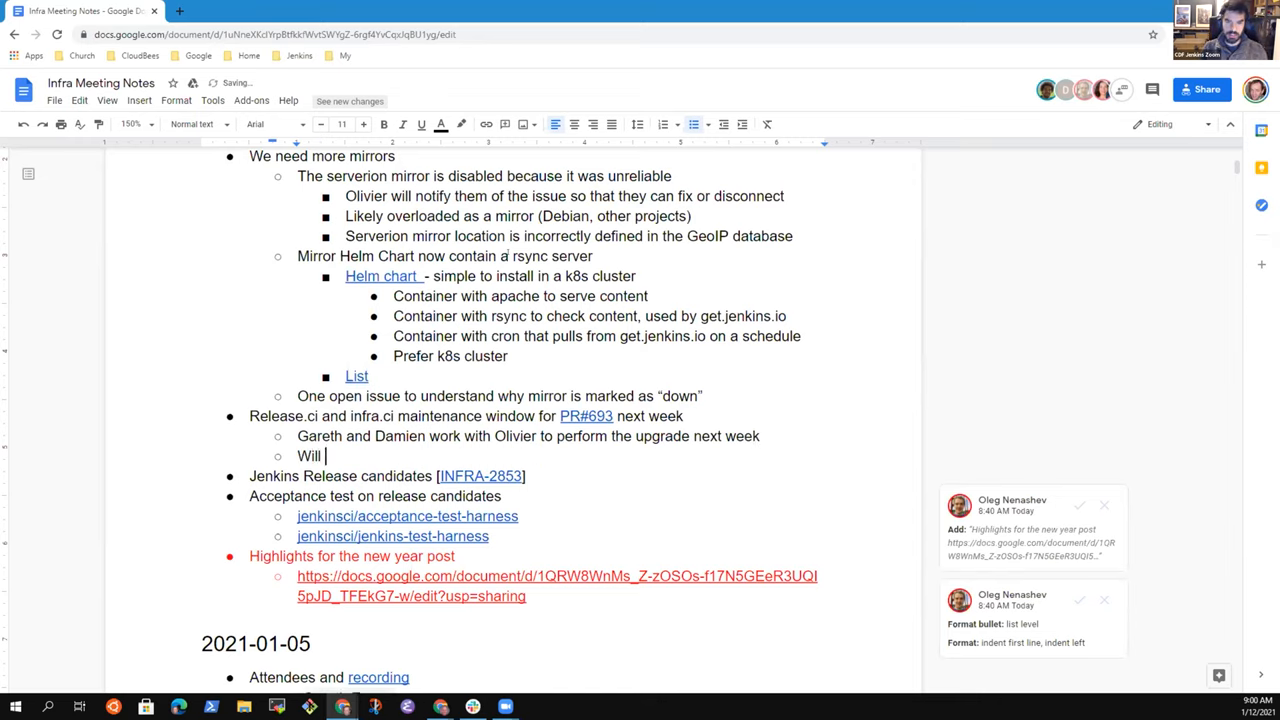
text(announce)
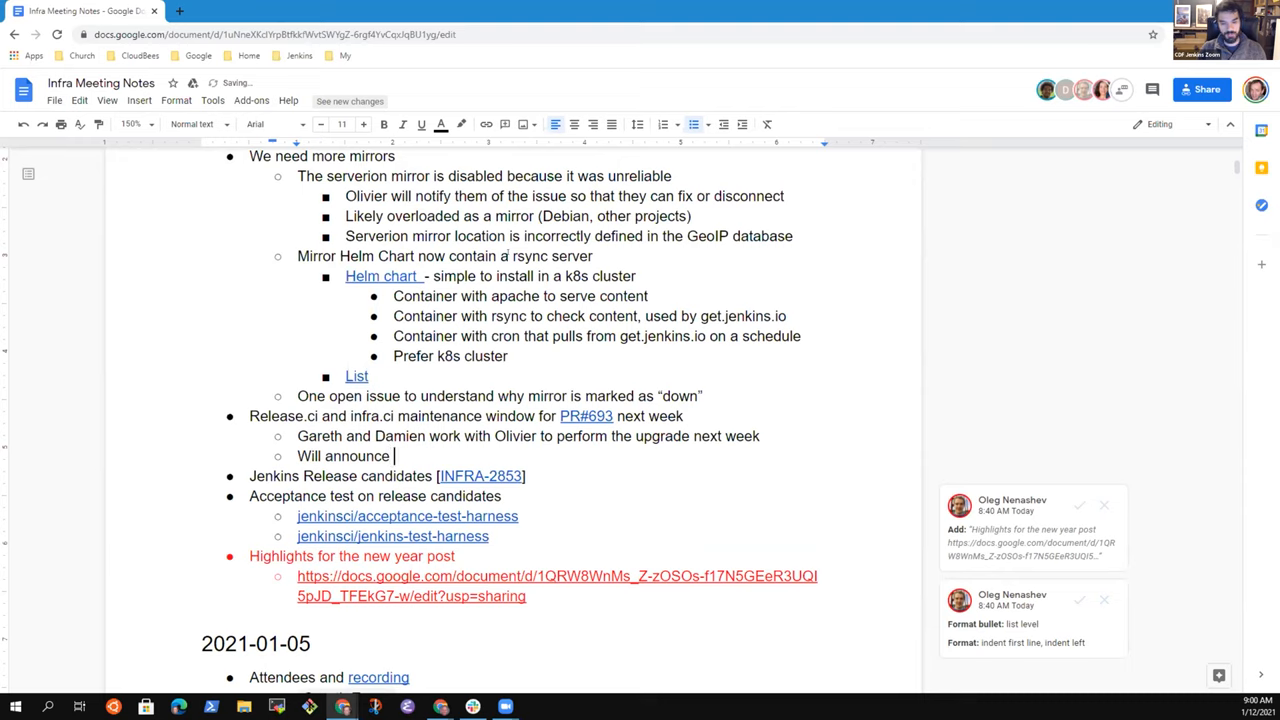
text( down time )
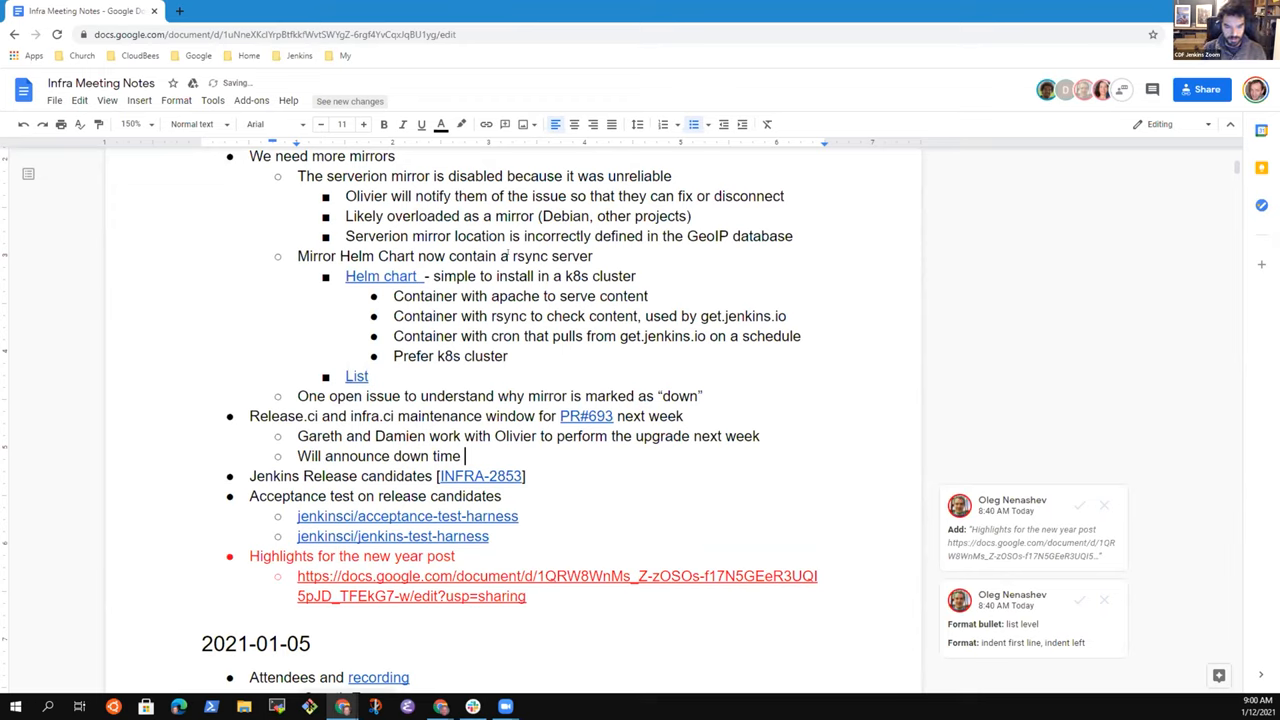
text(later this week)
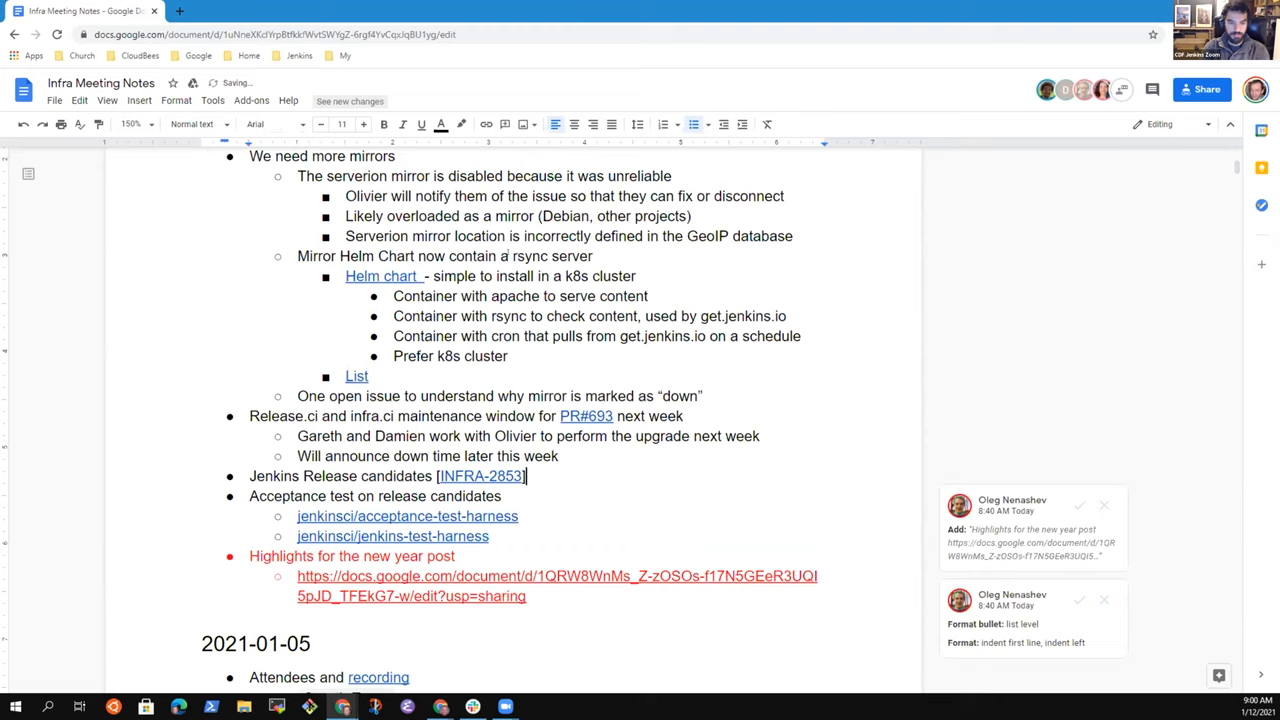
key(Down)
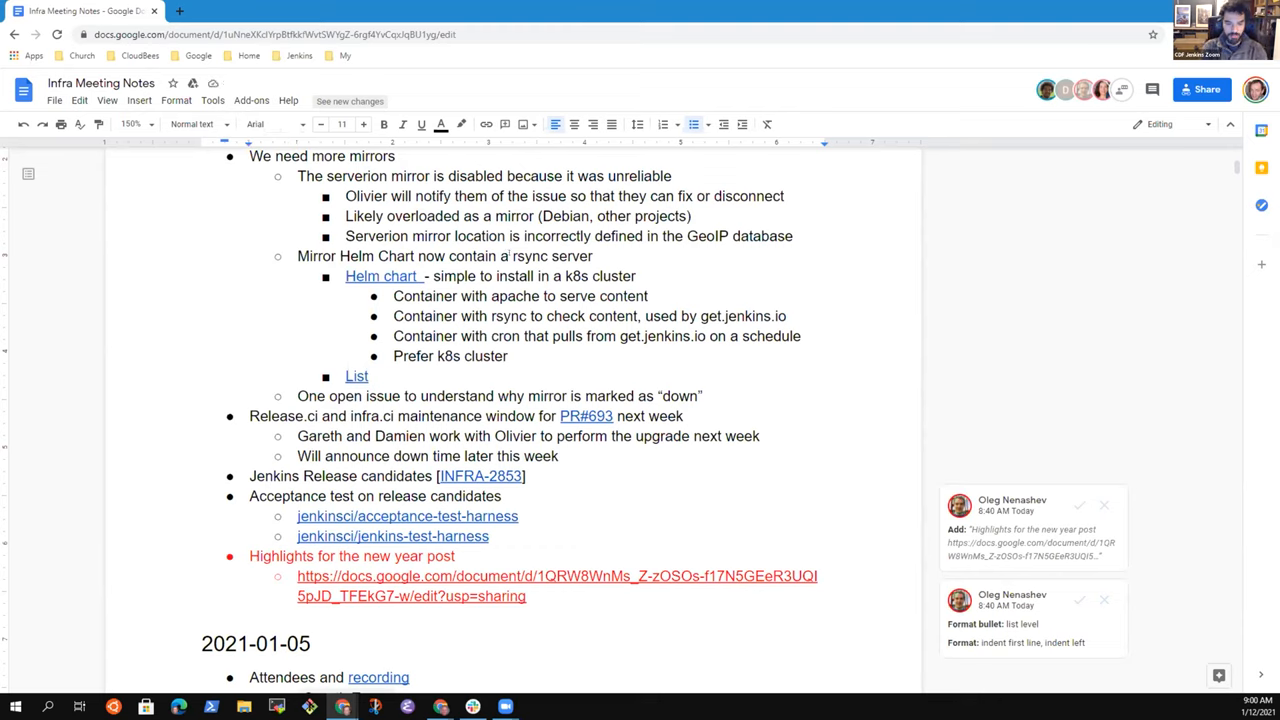
key(Down)
key(Up)
key(Down)
key(Down)
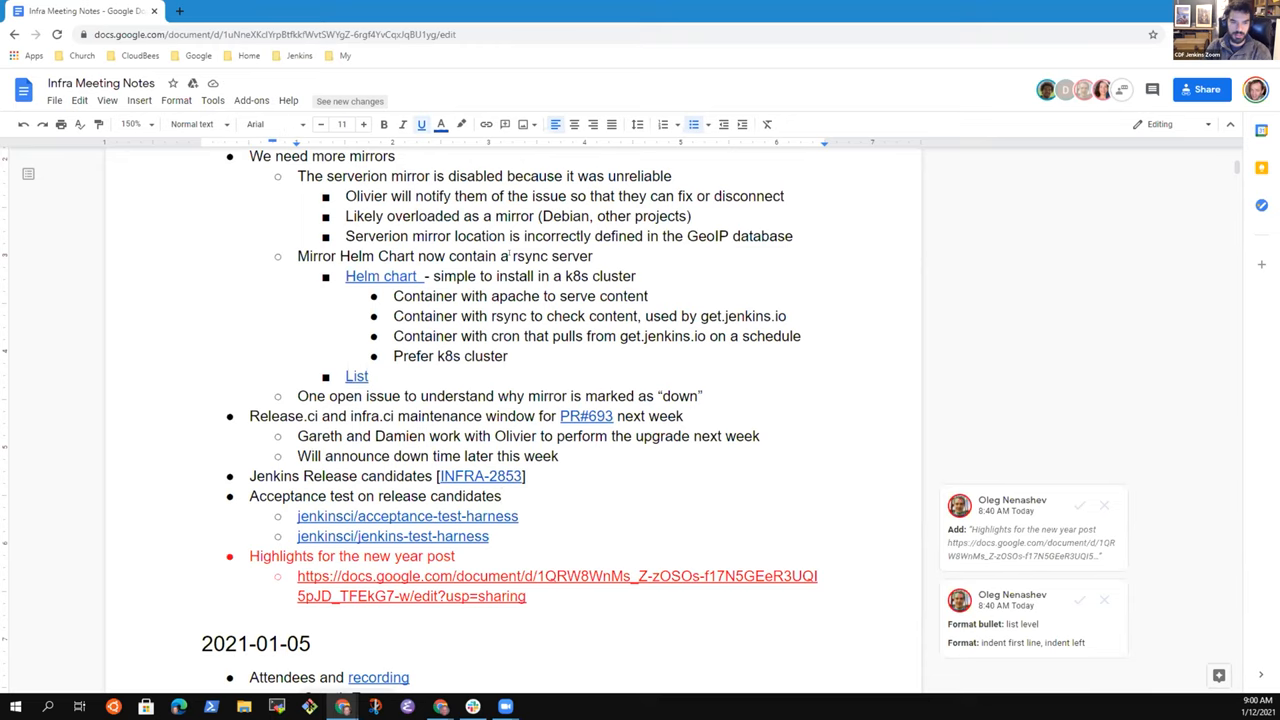
scroll(512, 400, up, 5)
scroll(512, 400, up, 5)
scroll(512, 400, up, 5)
scroll(512, 400, up, 10)
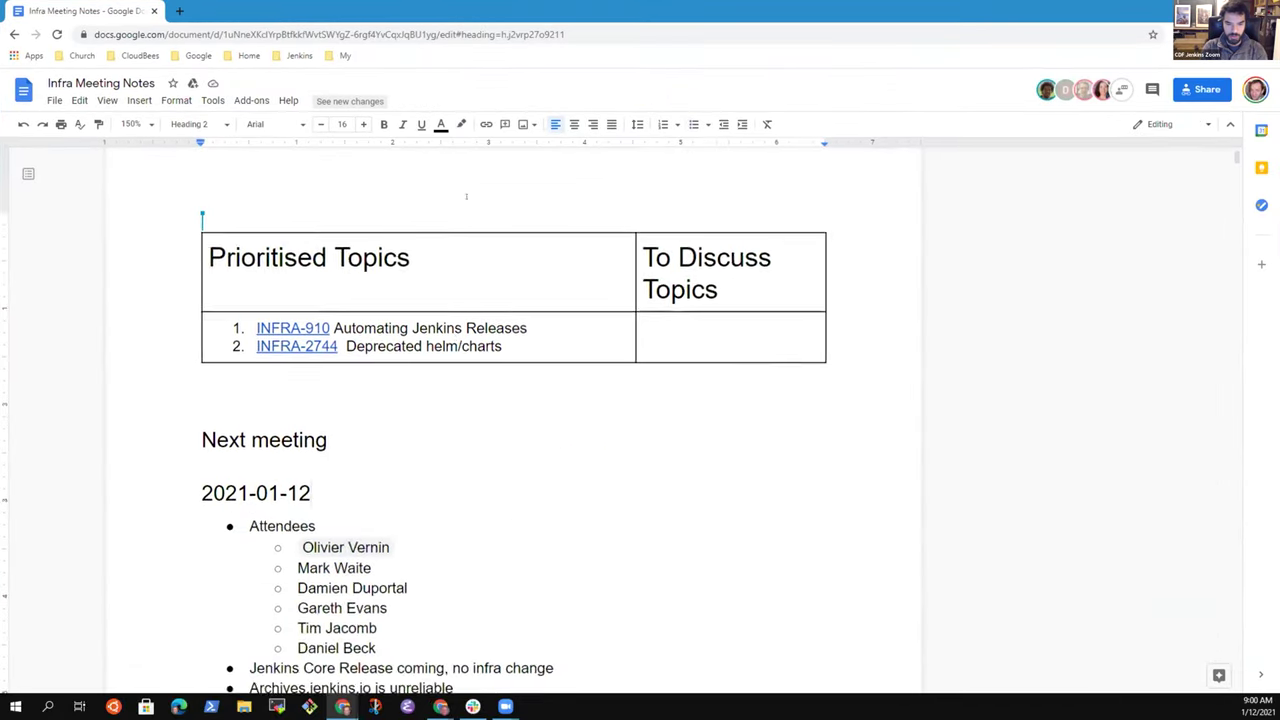
scroll(462, 400, down, 5)
scroll(462, 300, down, 5)
scroll(462, 242, down, 8)
scroll(462, 242, down, 6)
scroll(462, 242, down, 3)
scroll(462, 242, down, 5)
scroll(462, 300, down, 2)
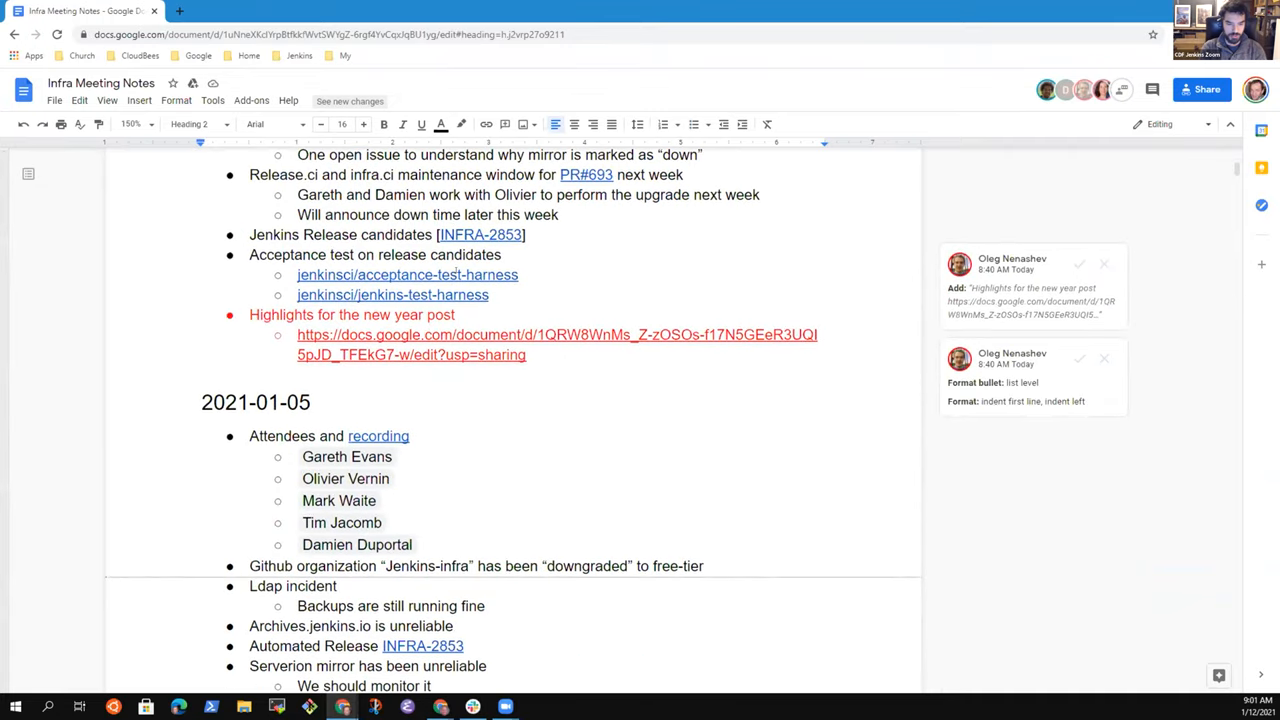
Step: Append ' - next meeting (this is the one)' after the acceptance-test-harness link
click(520, 340)
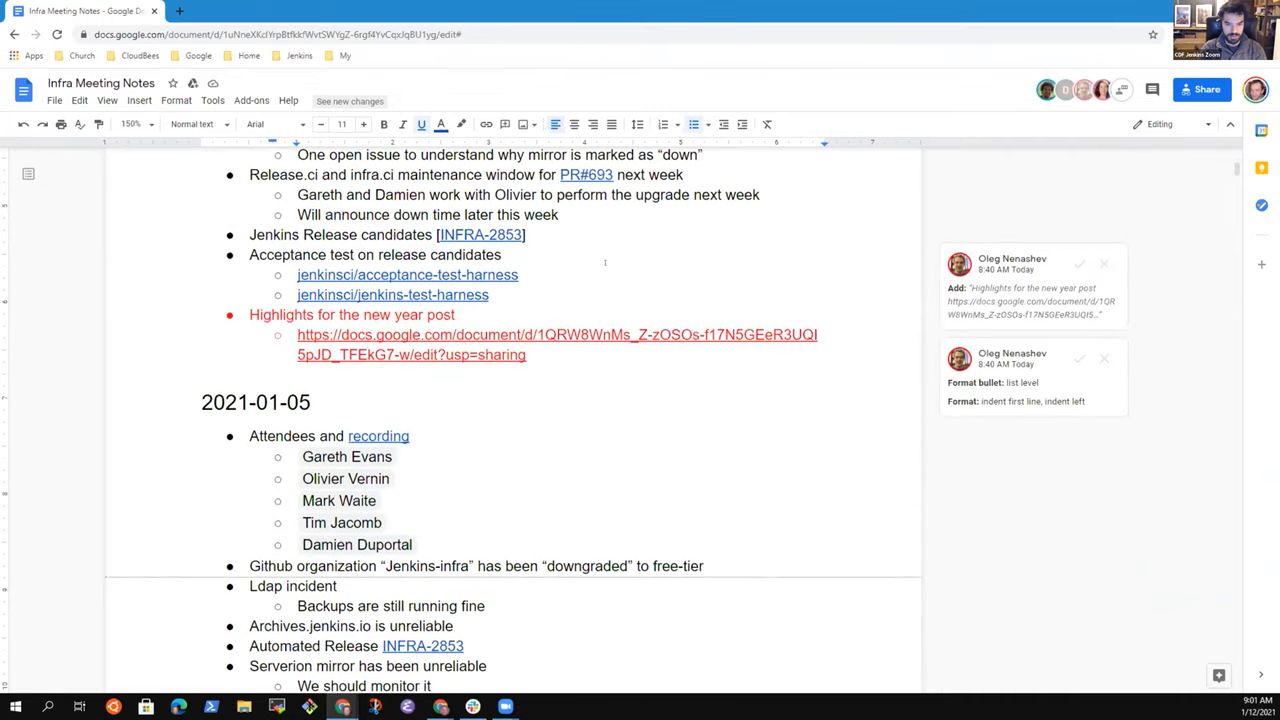
click(501, 254)
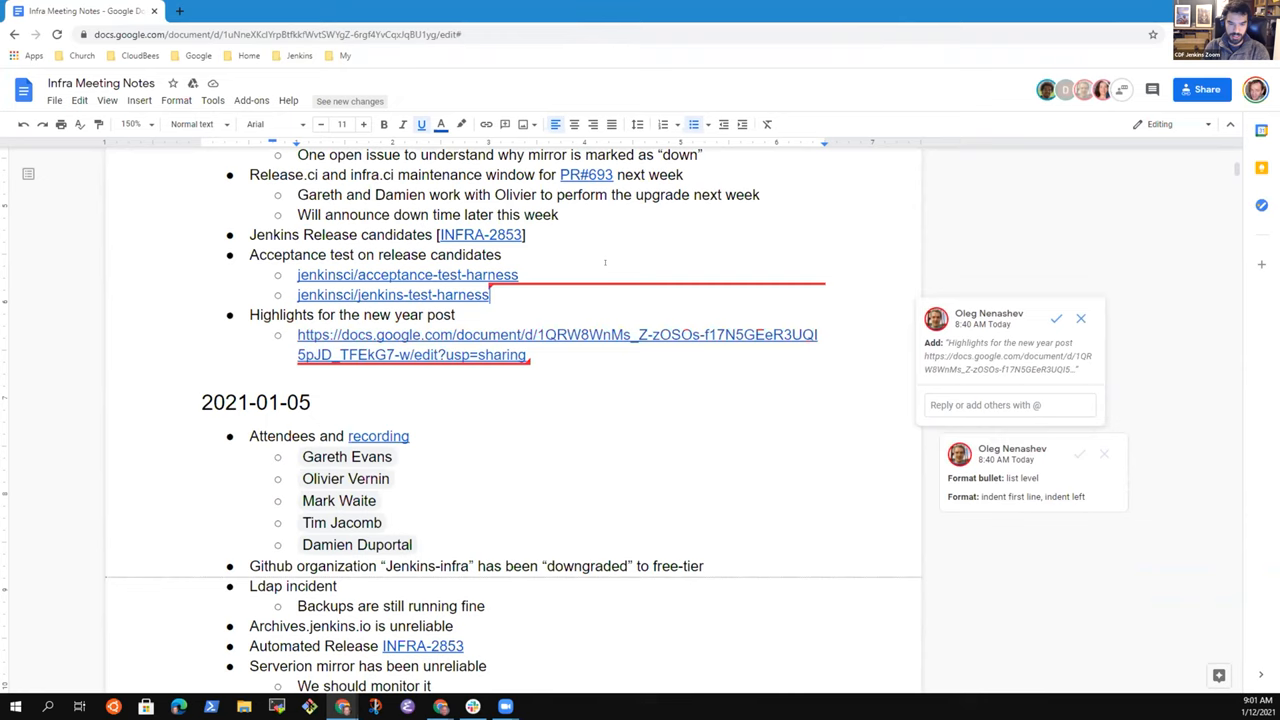
click(604, 262)
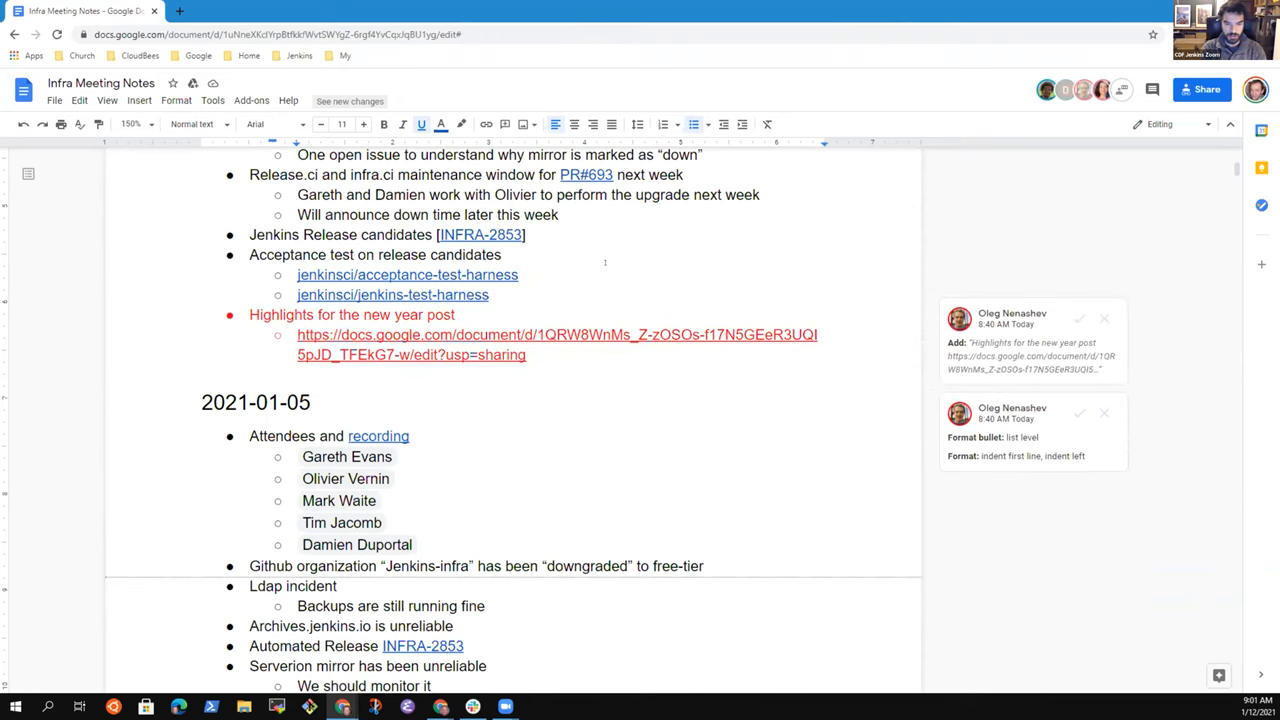
text( - next meeting)
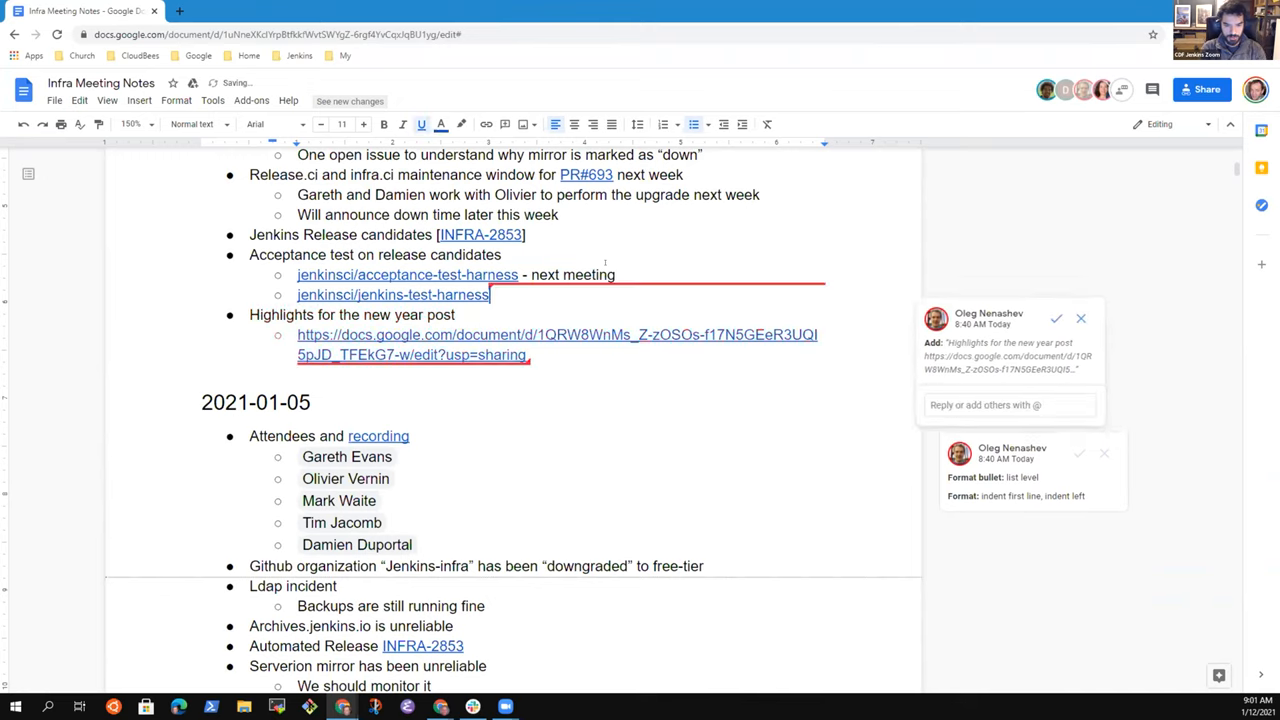
text( (tgha)
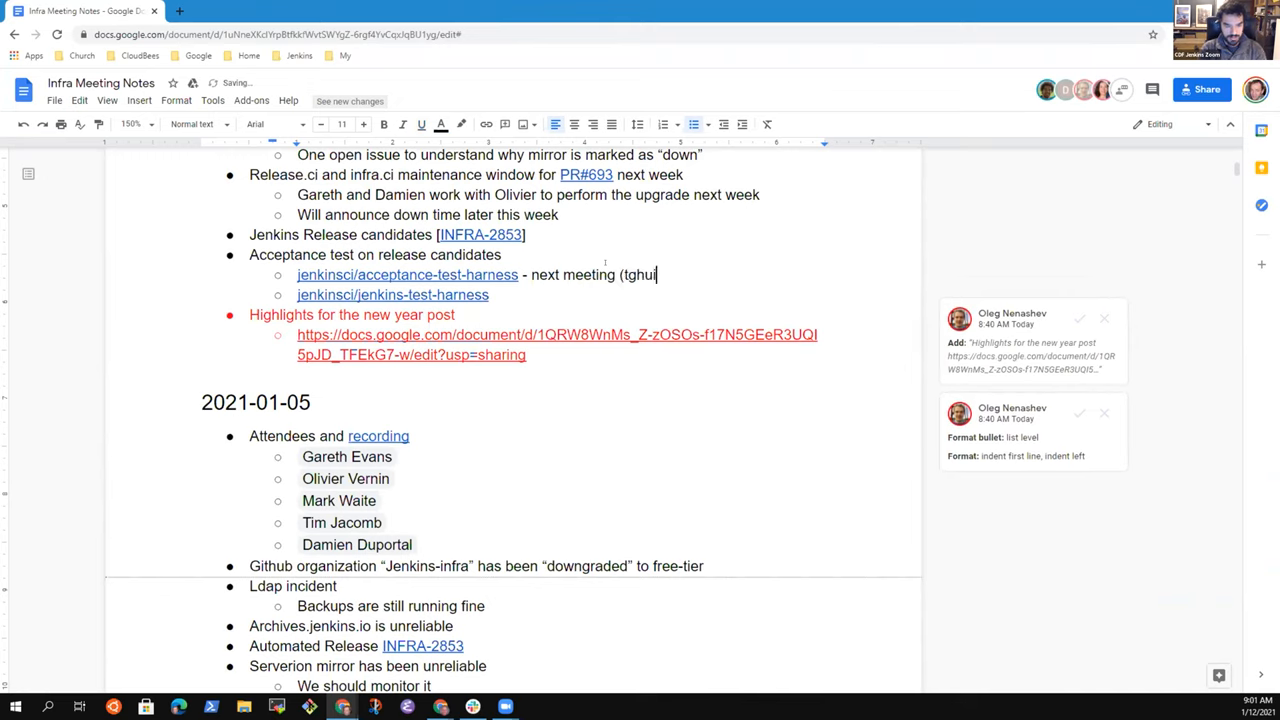
key(BackSpace)
key(BackSpace)
key(BackSpace)
text(his is the oin)
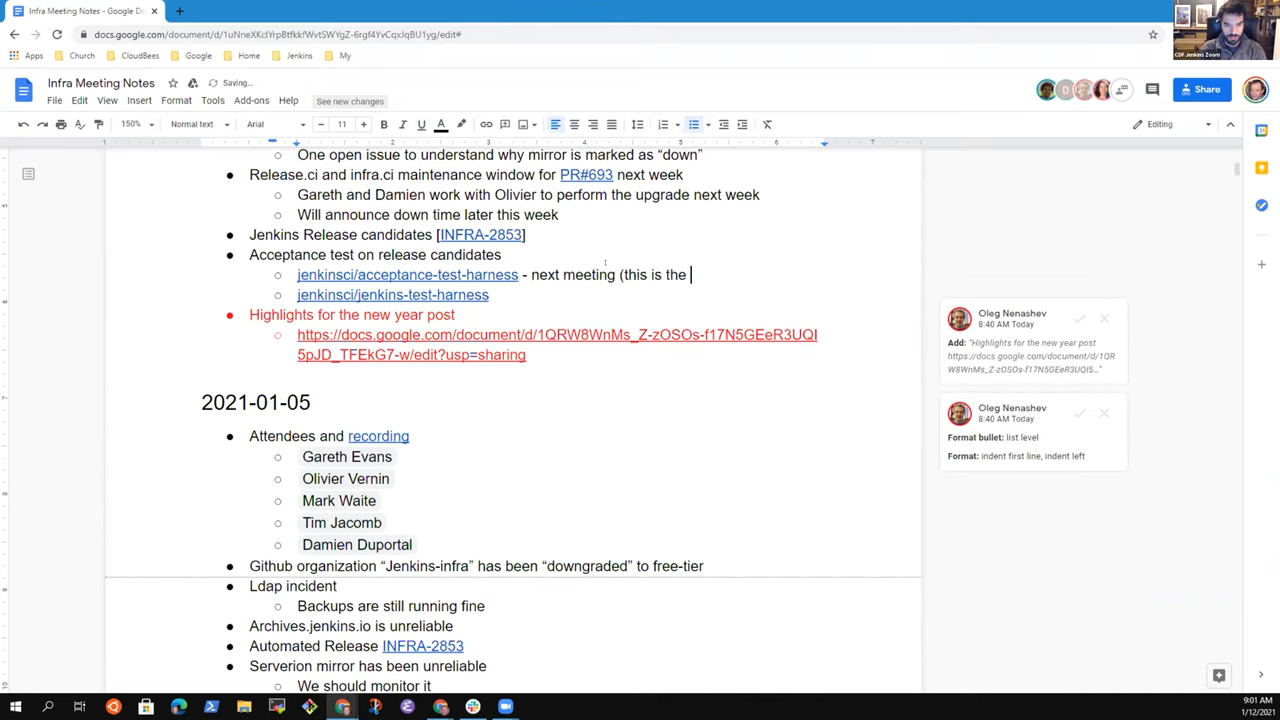
key(BackSpace)
key(BackSpace)
text(ne))
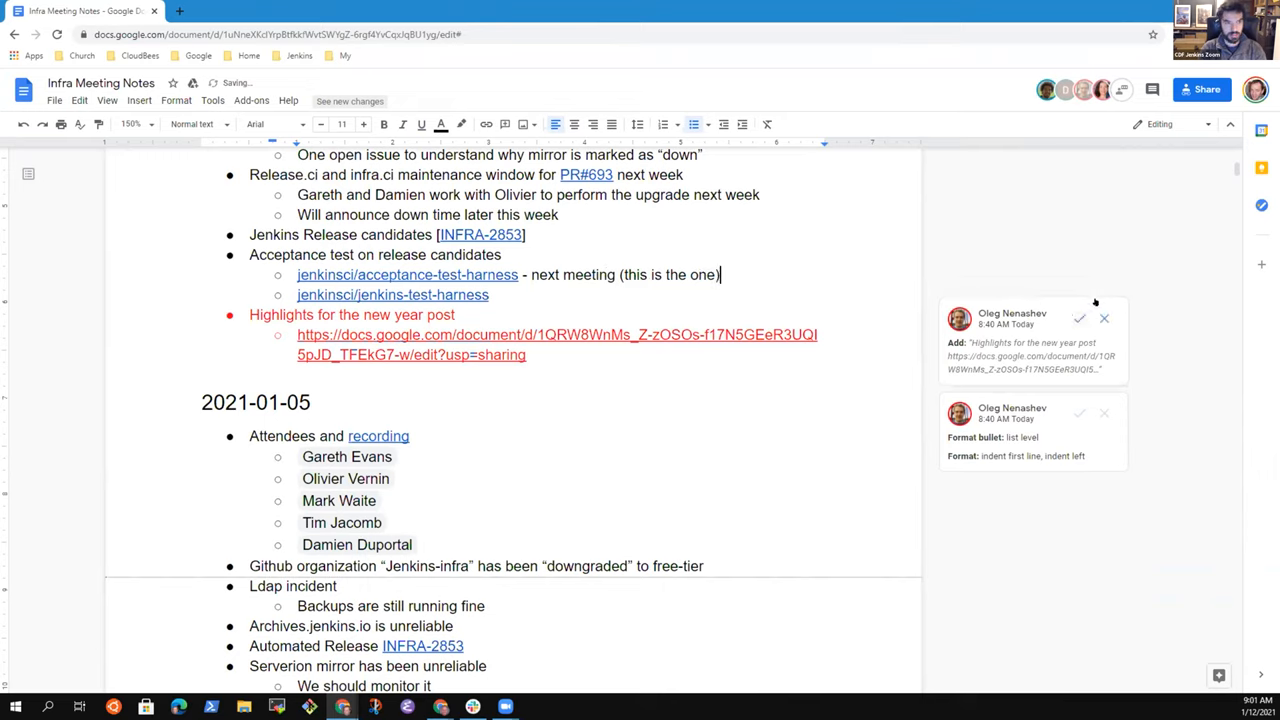
Step: Bring up the link preview of the new year post draft
click(438, 354)
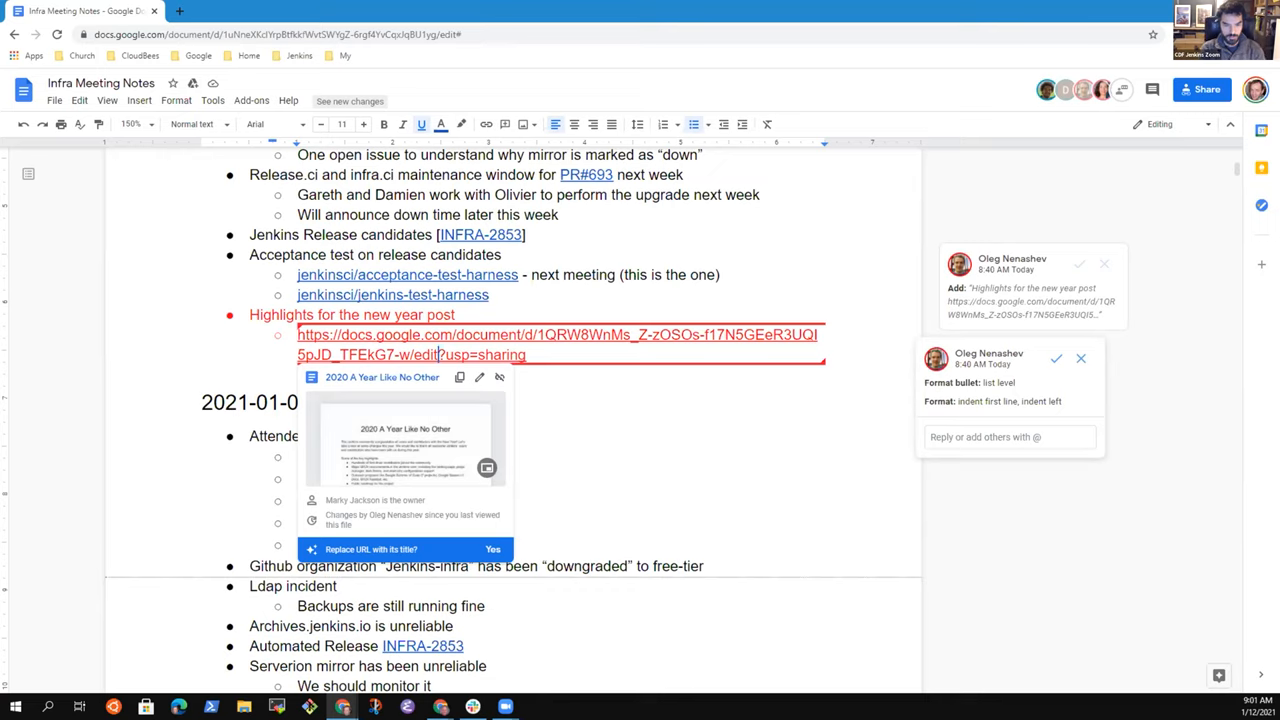
key(Escape)
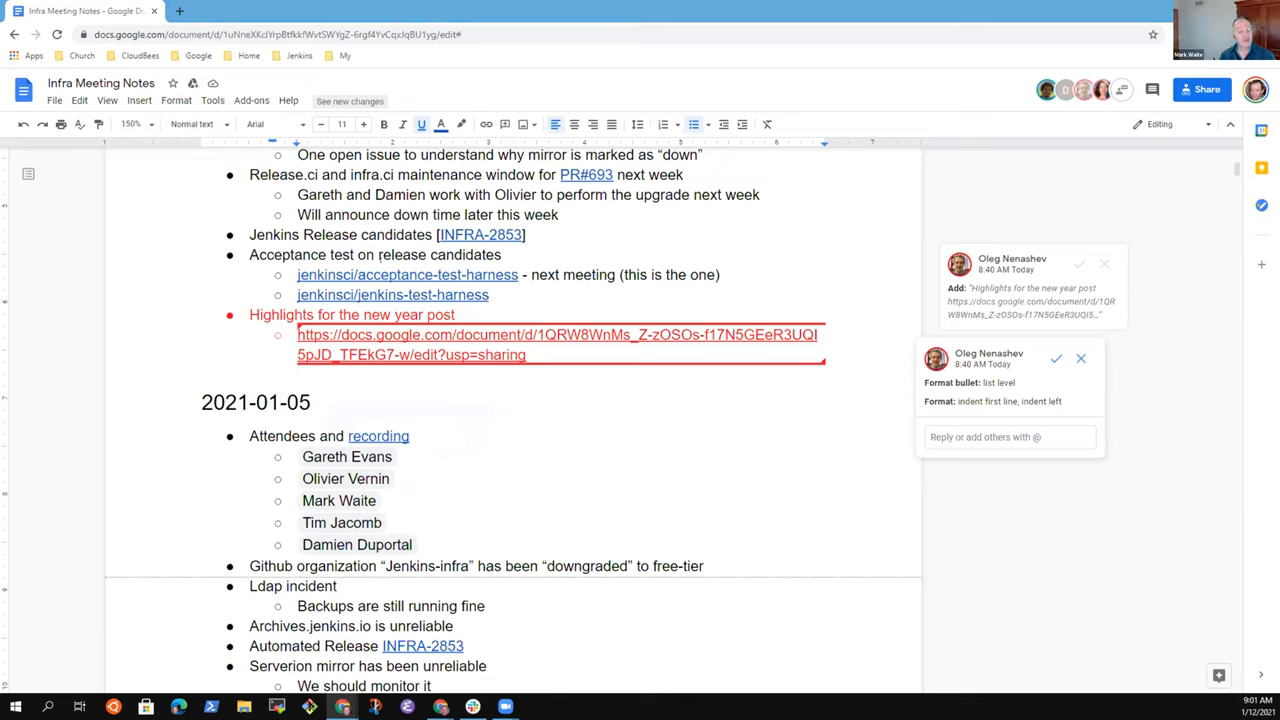
click(456, 314)
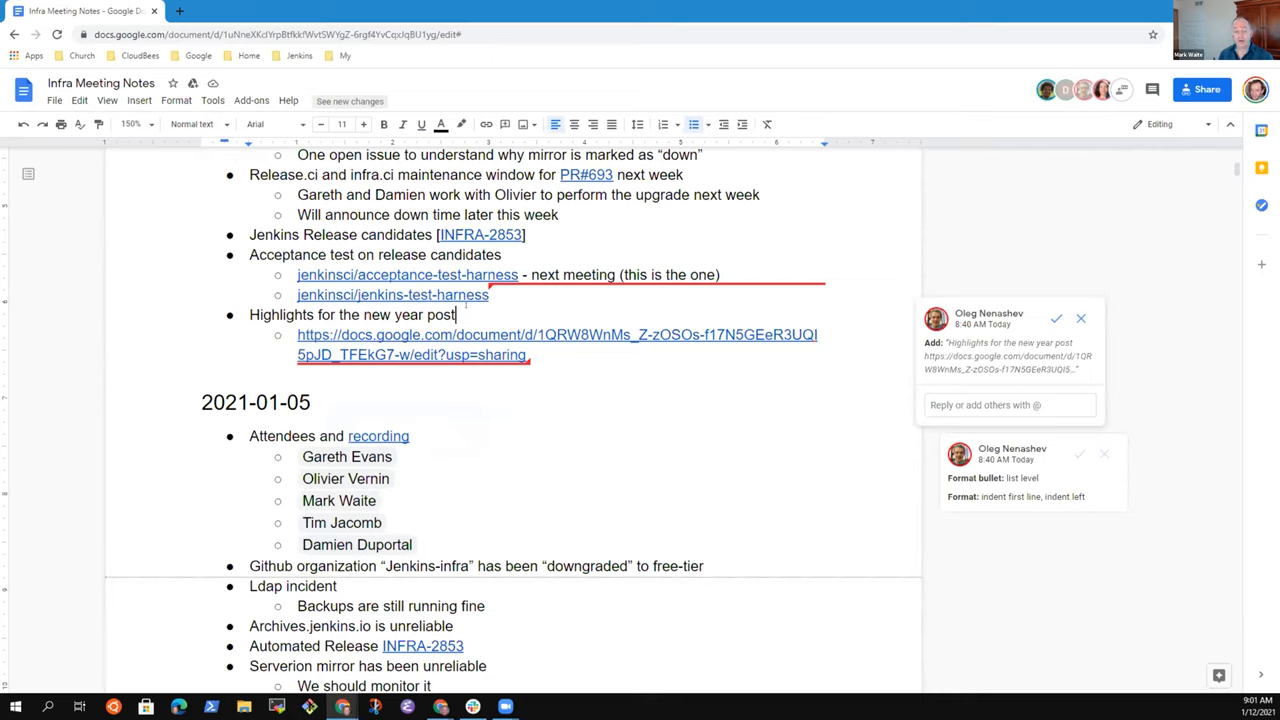
click(454, 334)
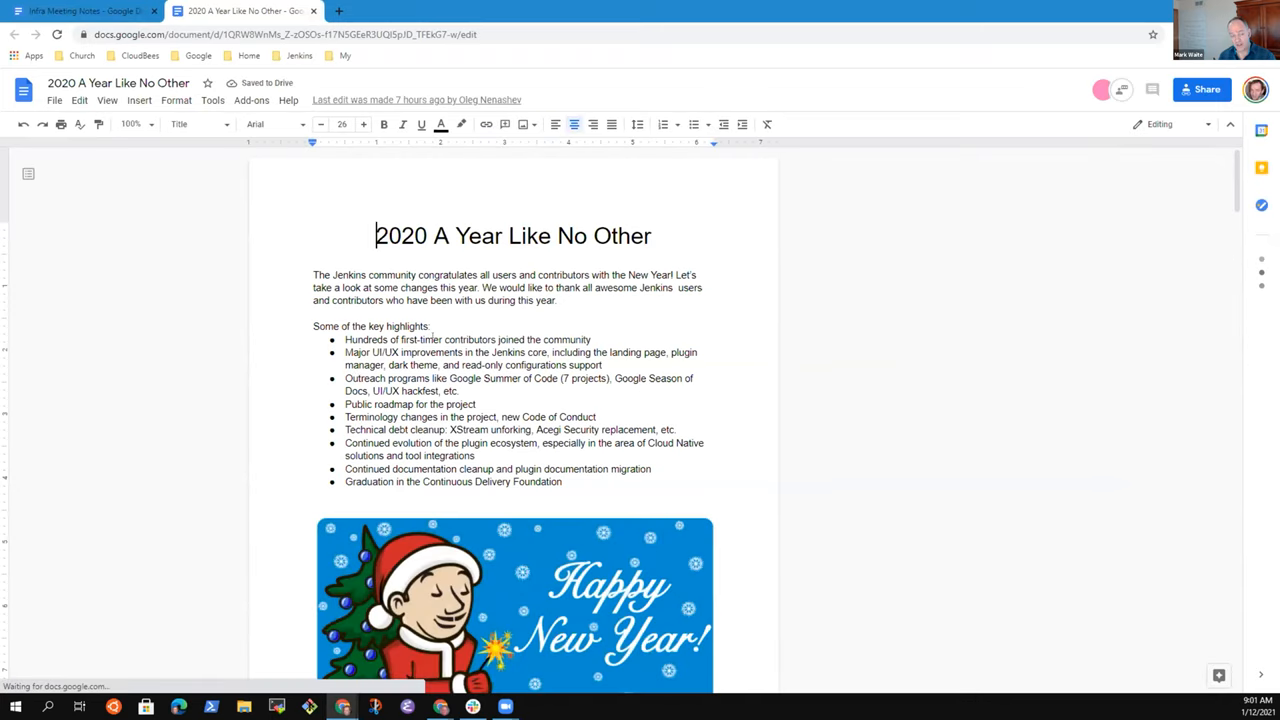
scroll(512, 400, down, 3)
scroll(423, 348, down, 1)
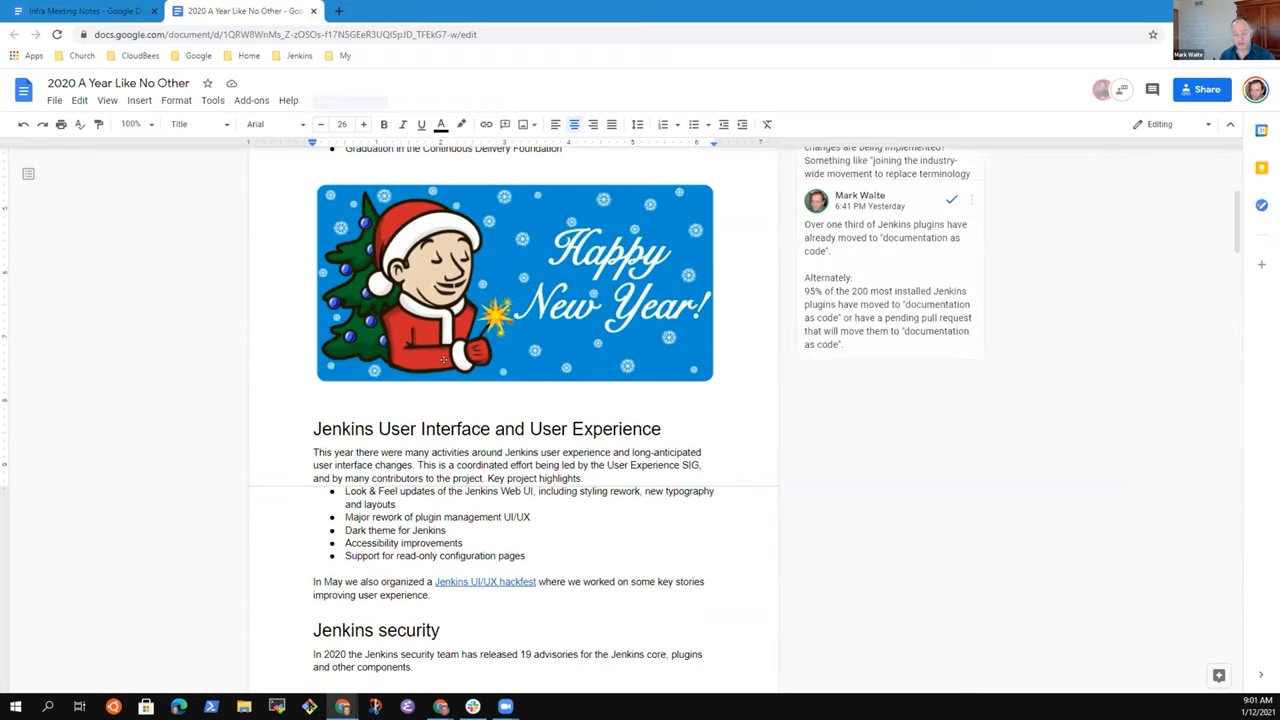
scroll(463, 378, down, 3)
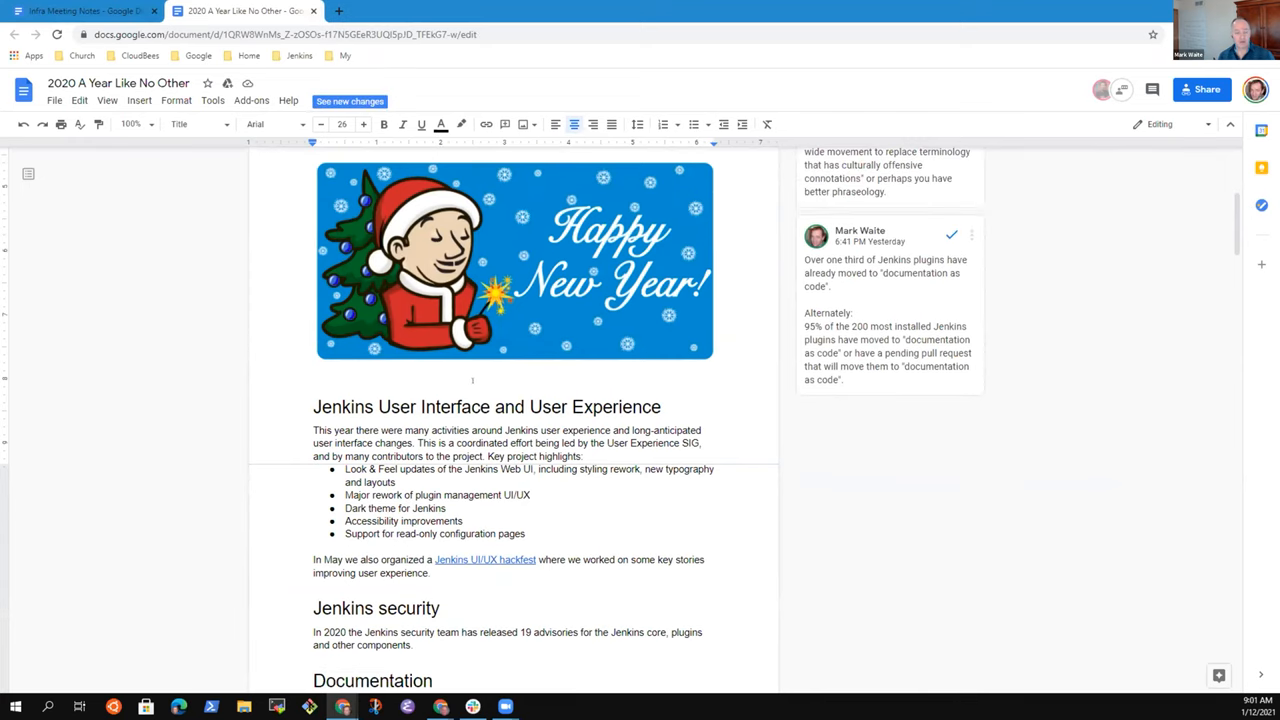
scroll(463, 378, down, 3)
scroll(463, 378, down, 3)
scroll(480, 385, down, 3)
scroll(495, 390, down, 3)
scroll(495, 390, down, 3)
scroll(495, 390, down, 3)
scroll(495, 390, down, 3)
scroll(495, 390, down, 3)
scroll(495, 390, down, 3)
scroll(495, 390, down, 3)
scroll(495, 390, down, 3)
scroll(495, 390, up, 5)
scroll(495, 390, up, 5)
Step: Review the '2020 A Year Like No Other' draft in its tab, then return to the meeting notes
click(85, 11)
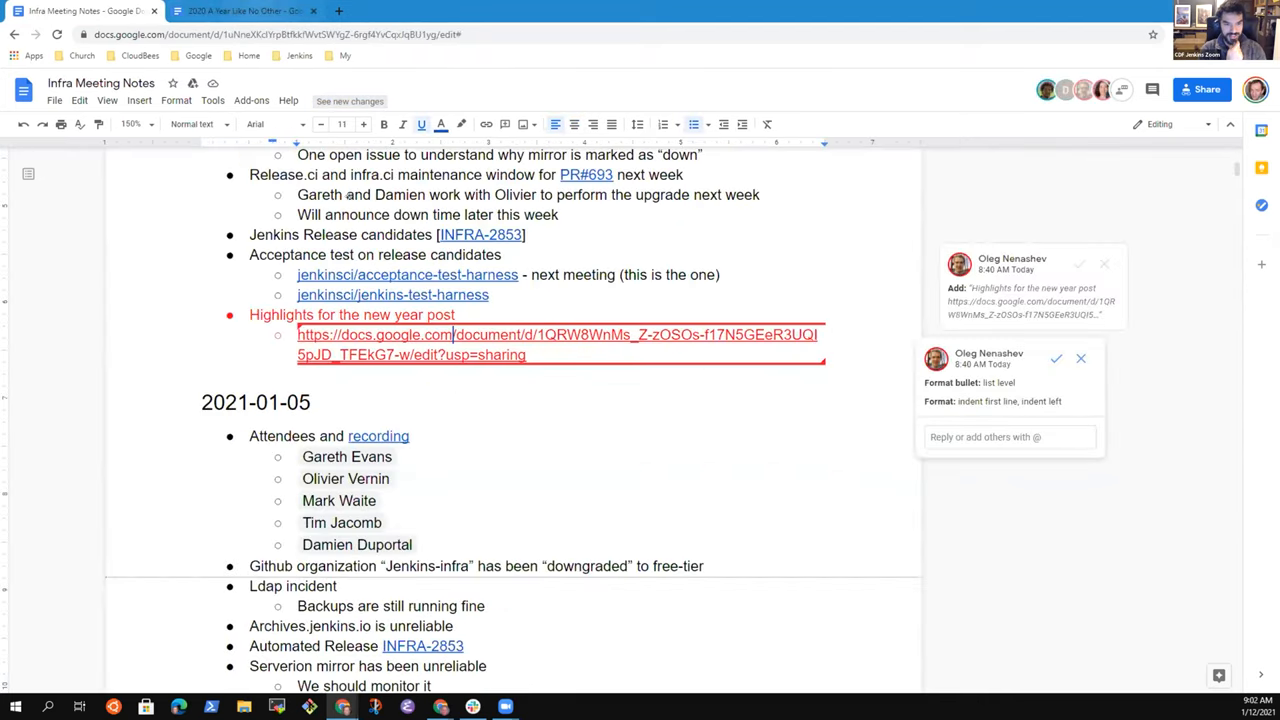
click(240, 11)
scroll(495, 390, down, 3)
scroll(495, 390, down, 3)
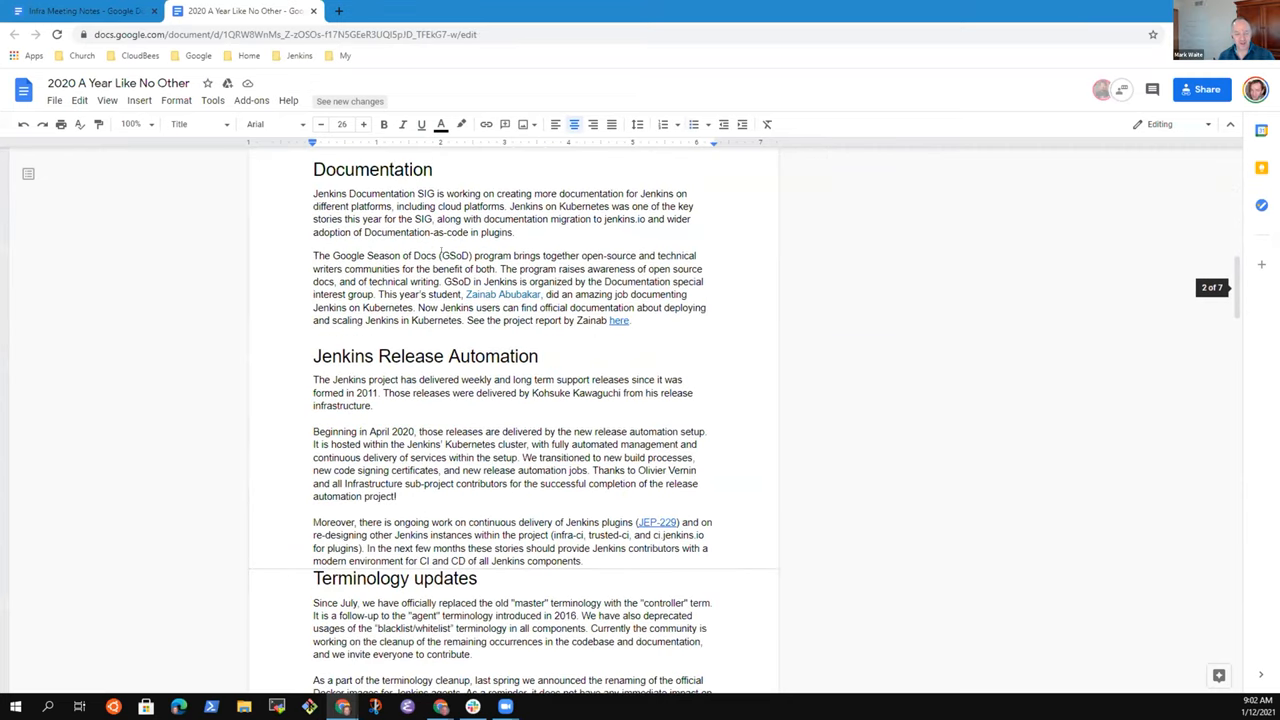
scroll(495, 390, down, 2)
scroll(495, 390, down, 2)
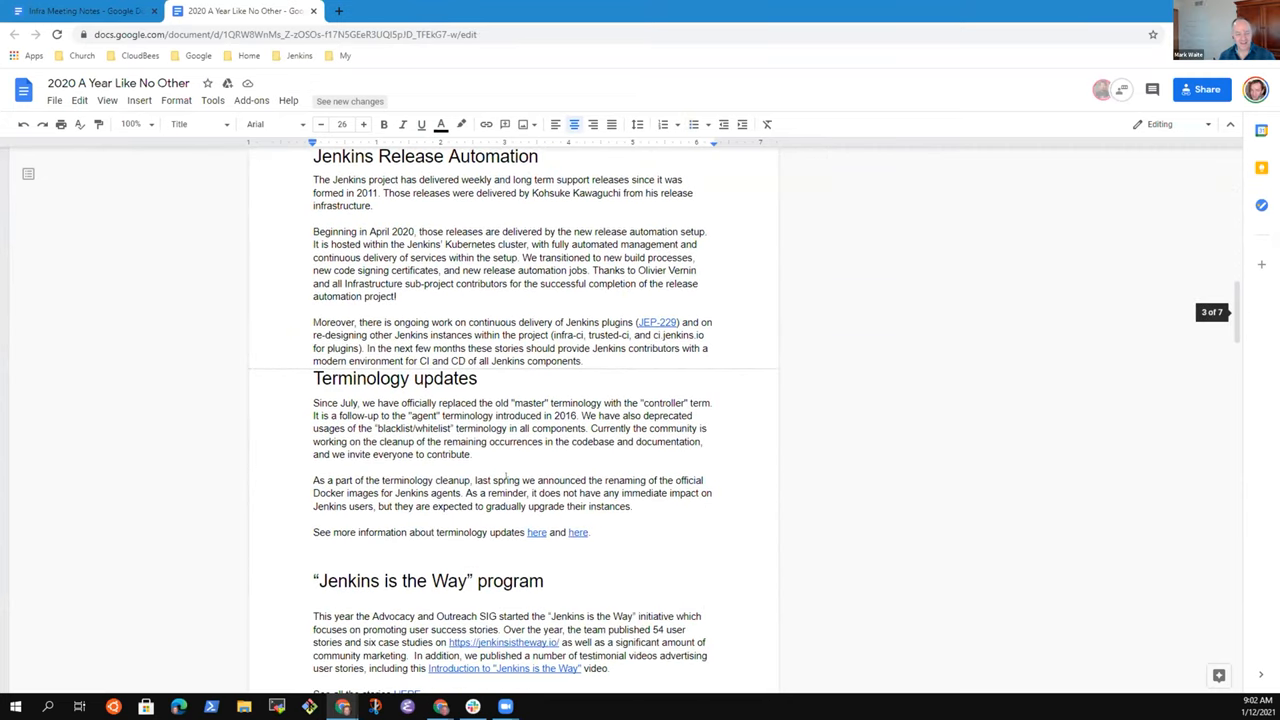
scroll(495, 390, down, 3)
scroll(495, 390, down, 3)
scroll(495, 390, down, 3)
scroll(495, 390, down, 2)
scroll(495, 390, down, 3)
scroll(495, 390, down, 2)
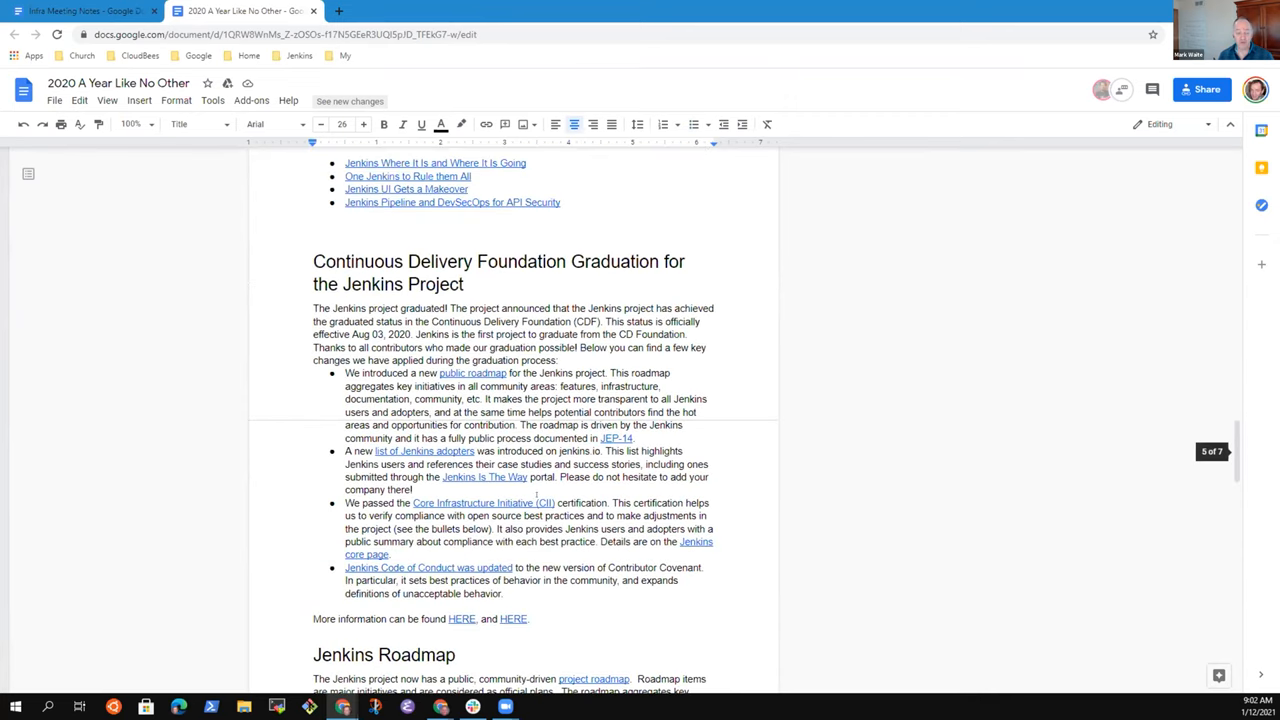
scroll(540, 507, down, 3)
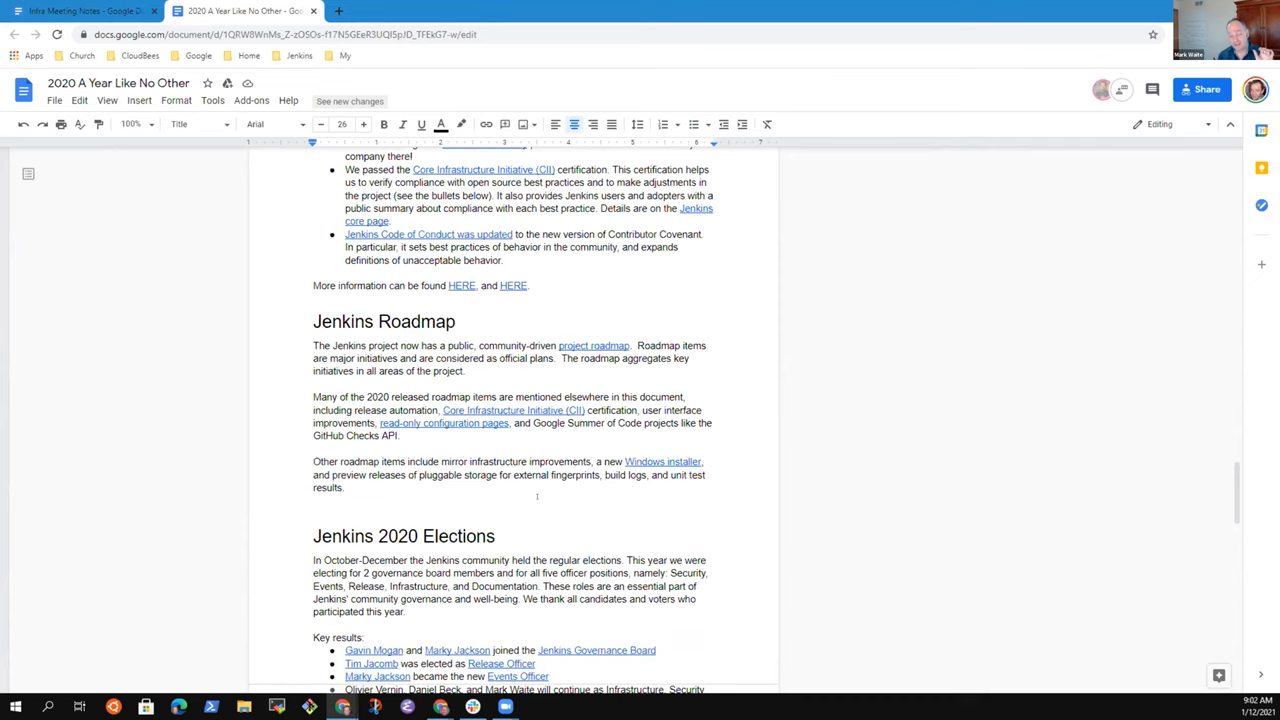
scroll(549, 497, down, 4)
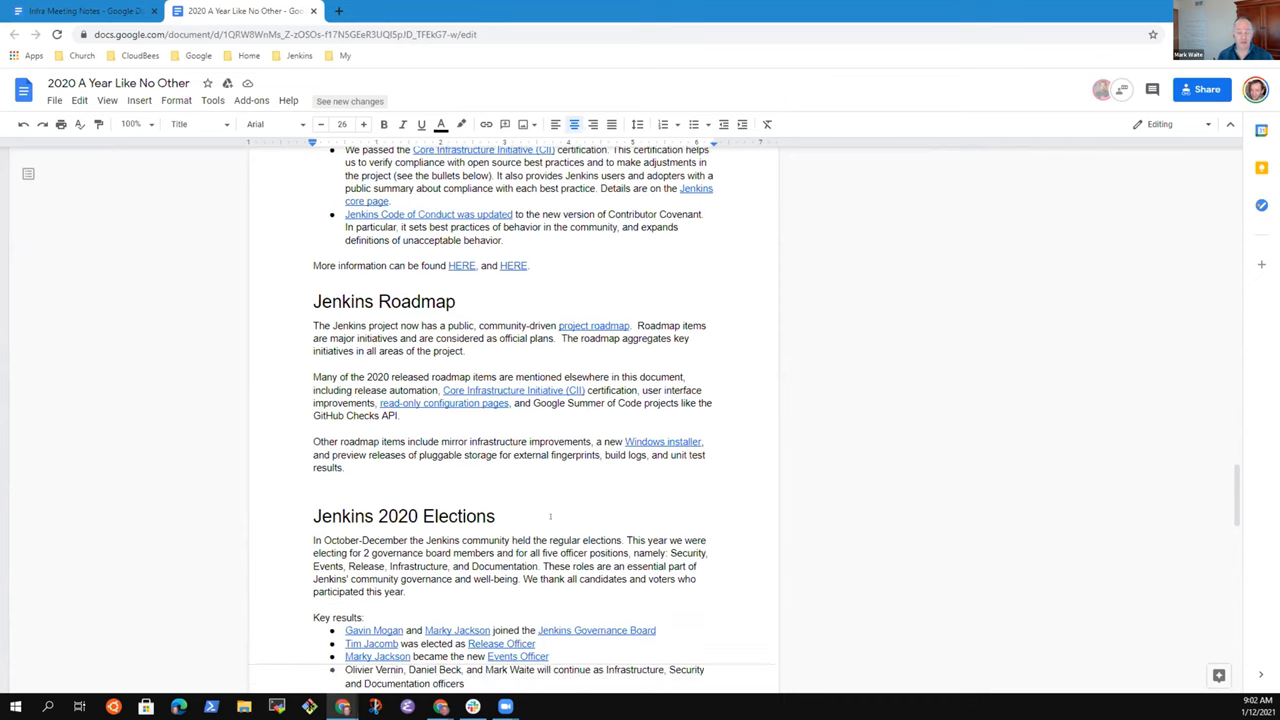
scroll(549, 497, down, 4)
scroll(549, 497, down, 4)
scroll(549, 497, down, 4)
scroll(551, 525, down, 5)
scroll(551, 525, down, 5)
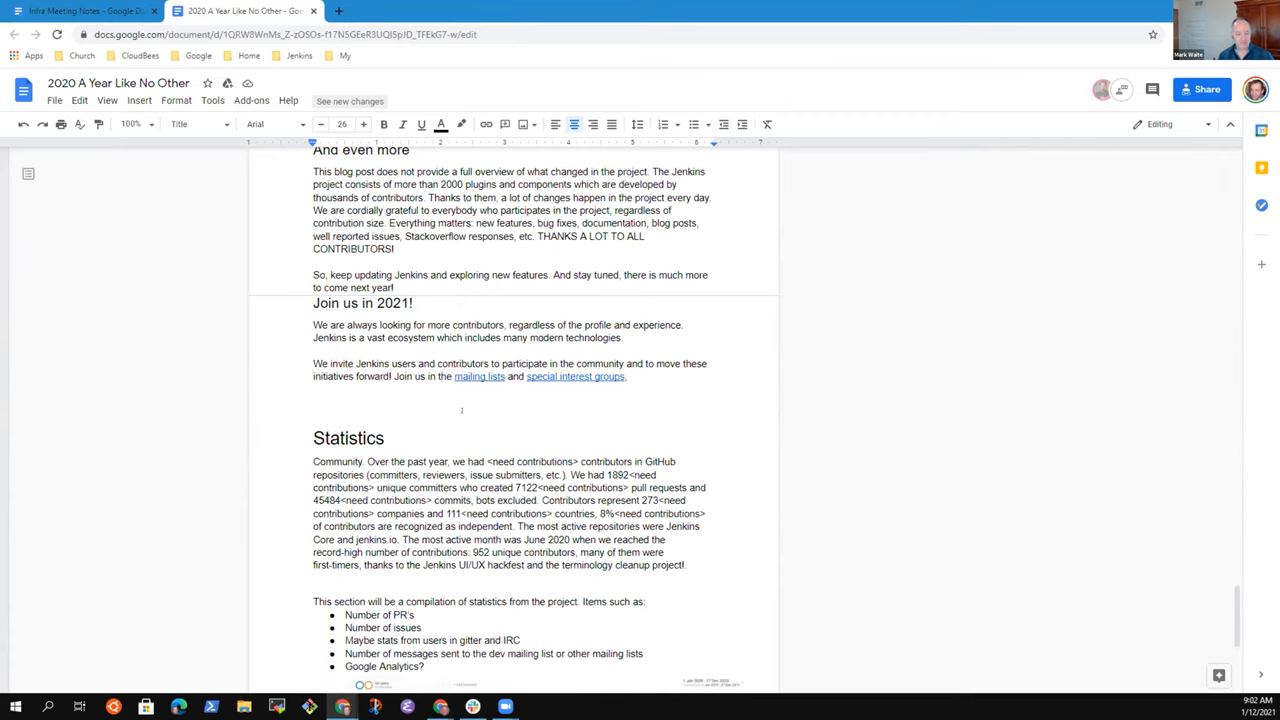
scroll(494, 441, down, 4)
scroll(494, 441, down, 3)
scroll(494, 441, down, 1)
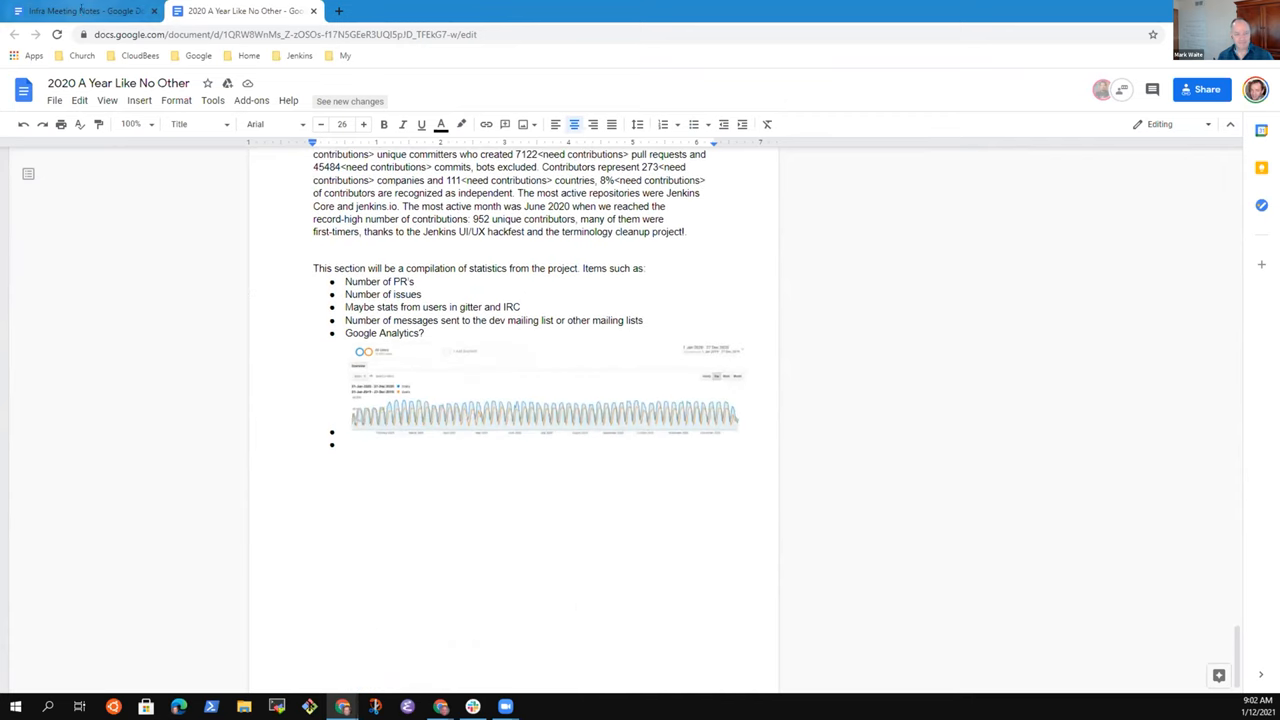
click(85, 11)
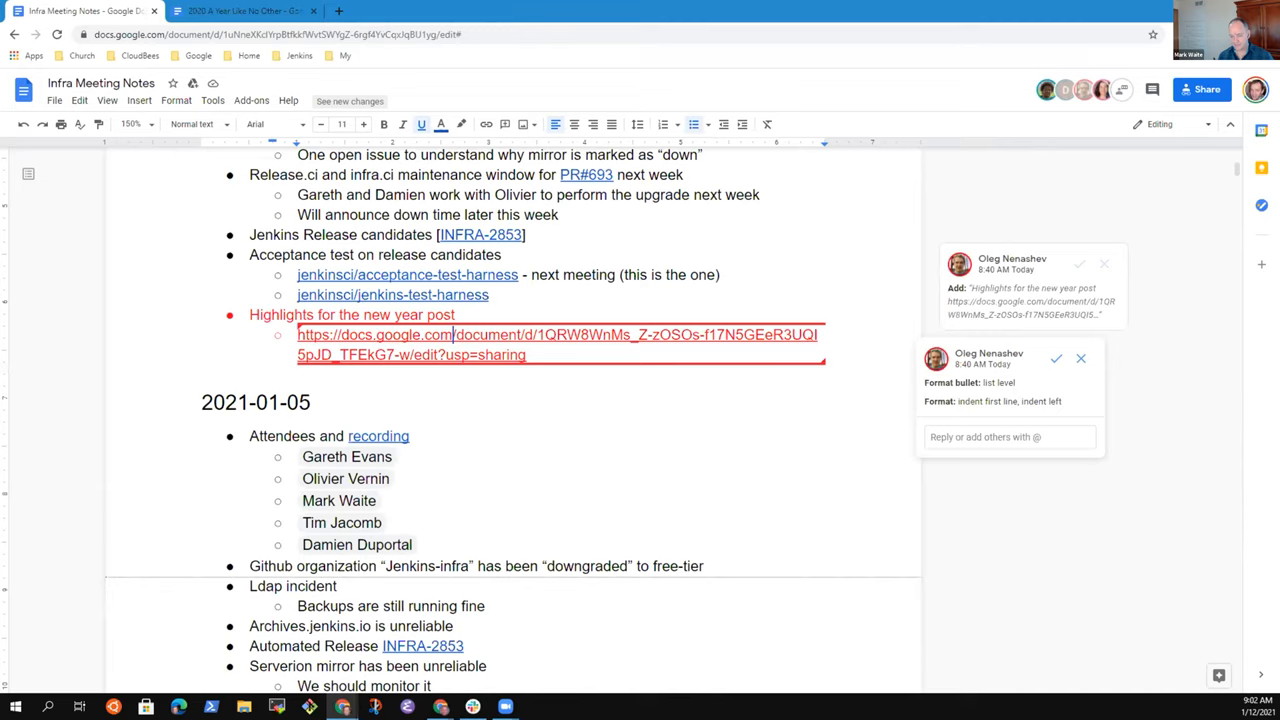